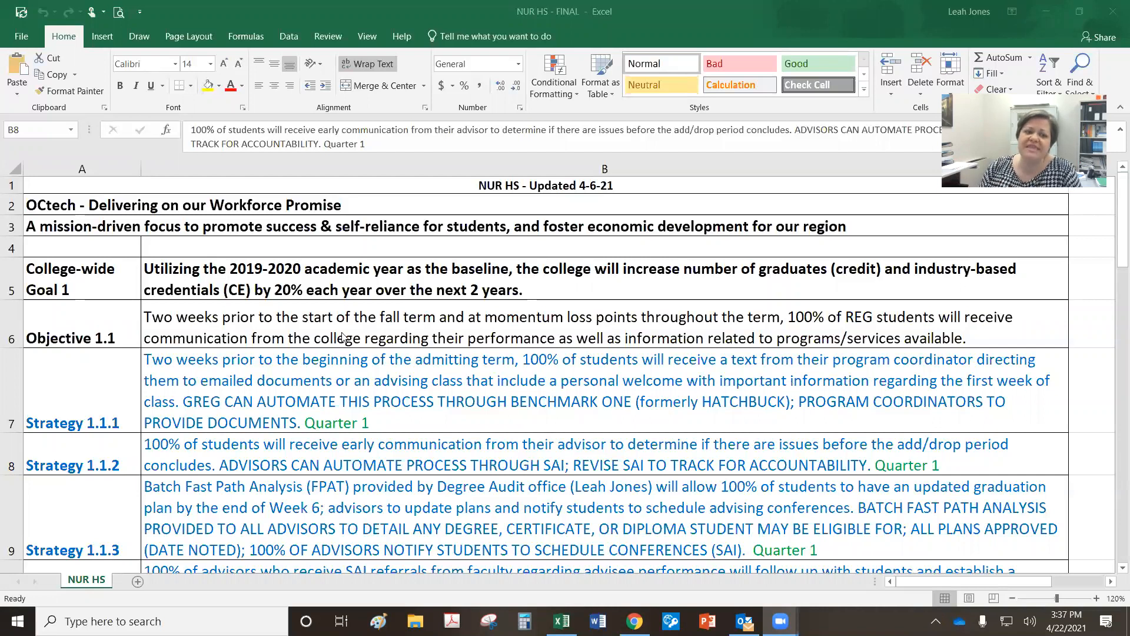
Step: Select row 7 and open cell B7's Strategy 1.1.1 description for editing in the NUR HS sheet
{"action": "left_click", "coordinate": [12, 376]}
{"action": "left_click", "coordinate": [12, 376]}
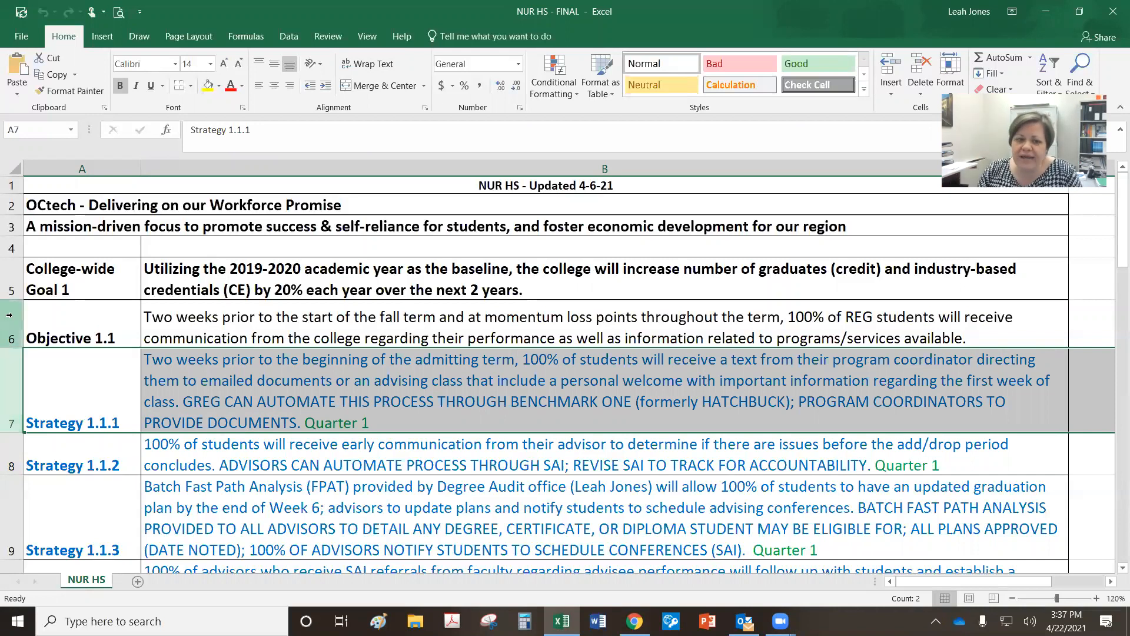
{"action": "left_click", "coordinate": [231, 401]}
{"action": "double_click", "coordinate": [200, 351]}
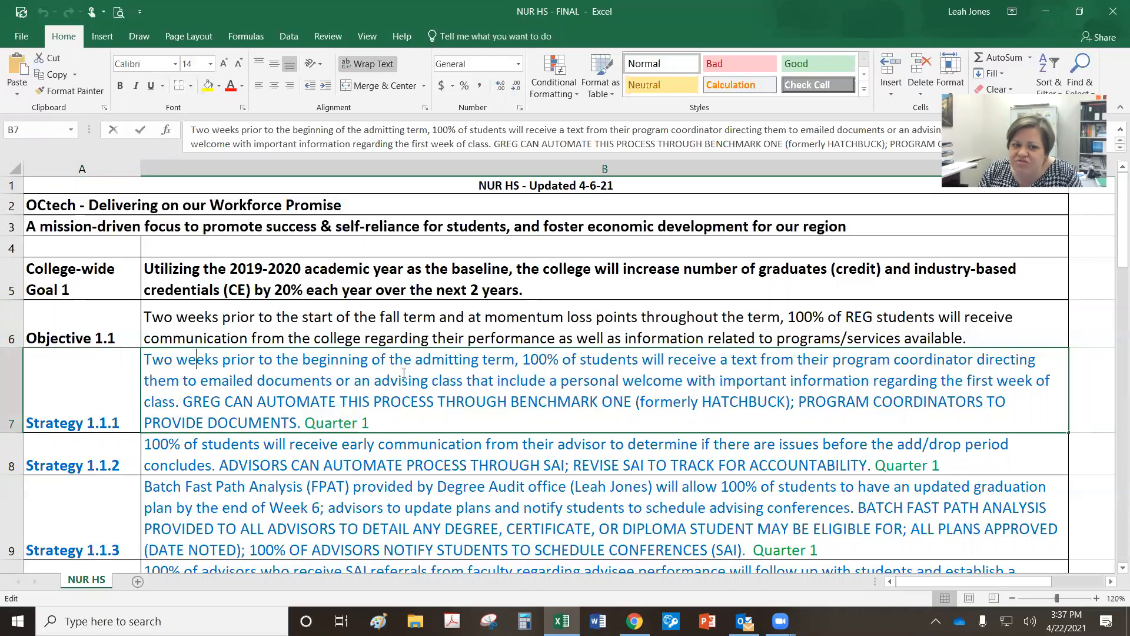
{"action": "left_click_drag", "start_coordinate": [523, 359], "coordinate": [981, 361]}
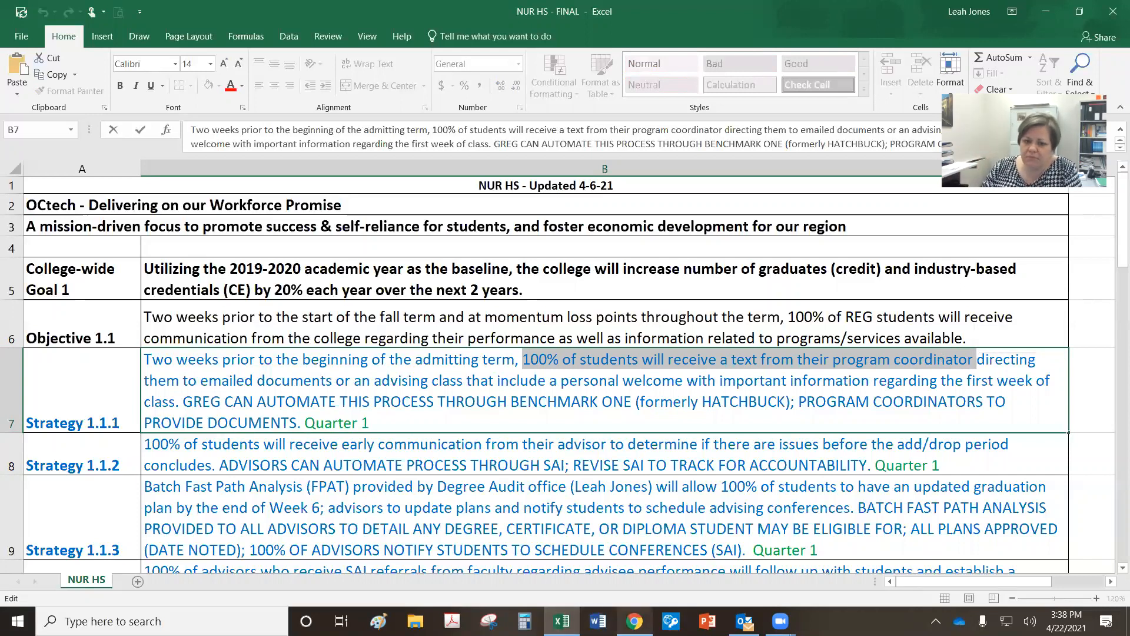
Step: Switch from Excel to the octech.edu college website in Chrome
{"action": "left_click", "coordinate": [634, 622]}
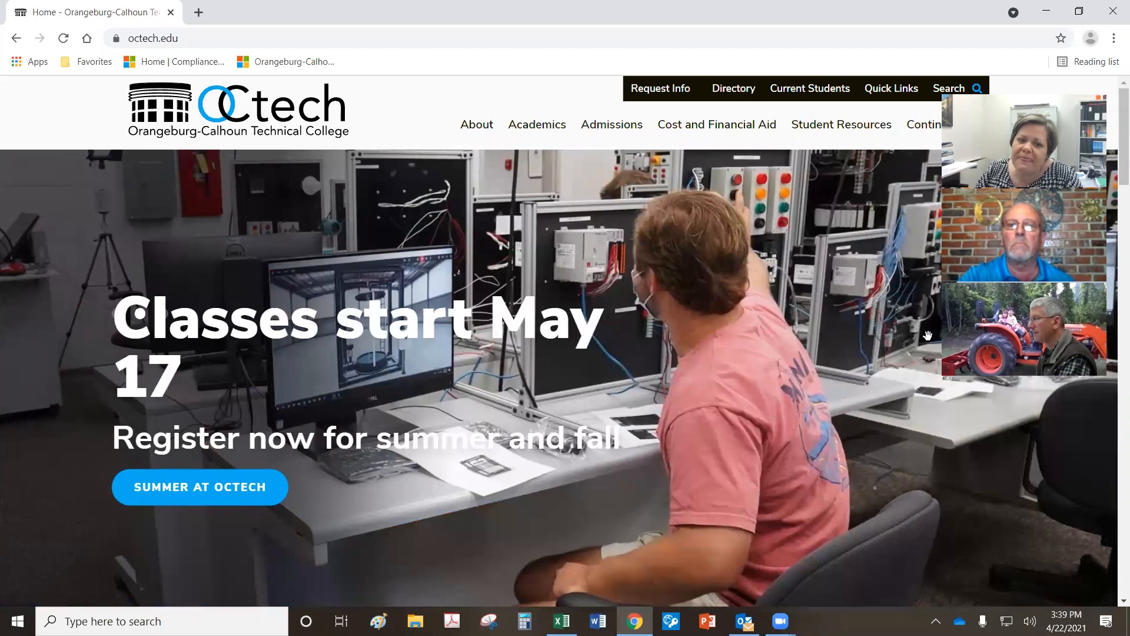
Step: Reach the Enrollment and Case Management login through the footer's Faculty/Staff Access page
{"action": "scroll", "coordinate": [676, 438], "scroll_direction": "down", "scroll_amount": 5}
{"action": "scroll", "coordinate": [676, 438], "scroll_direction": "up", "scroll_amount": 5}
{"action": "scroll", "coordinate": [676, 438], "scroll_direction": "down", "scroll_amount": 20}
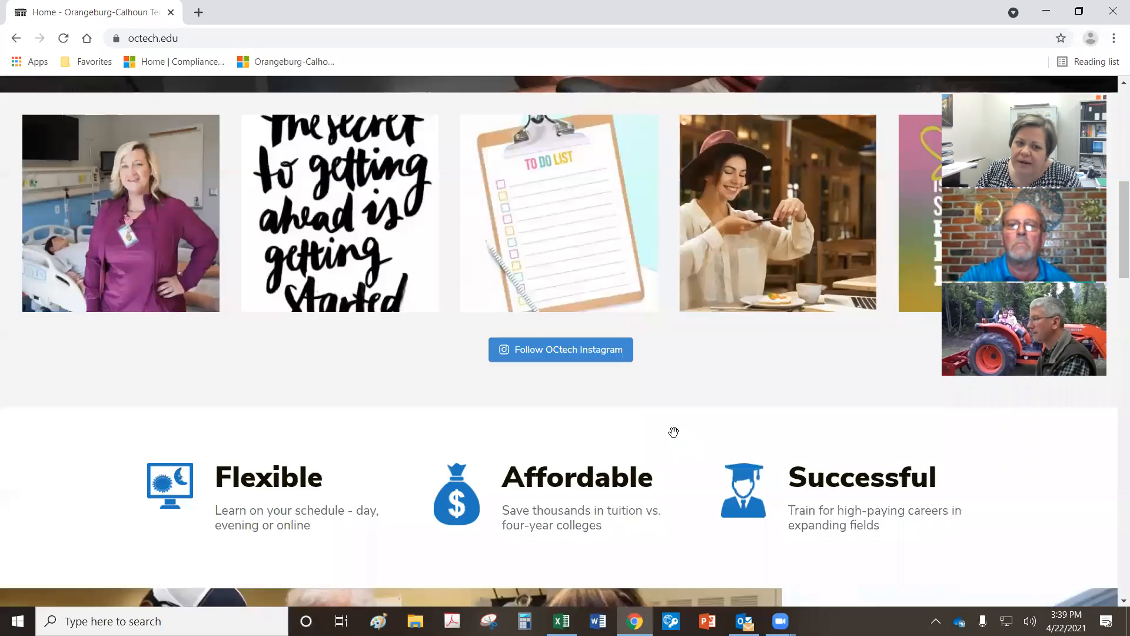
{"action": "scroll", "coordinate": [676, 440], "scroll_direction": "down", "scroll_amount": 15}
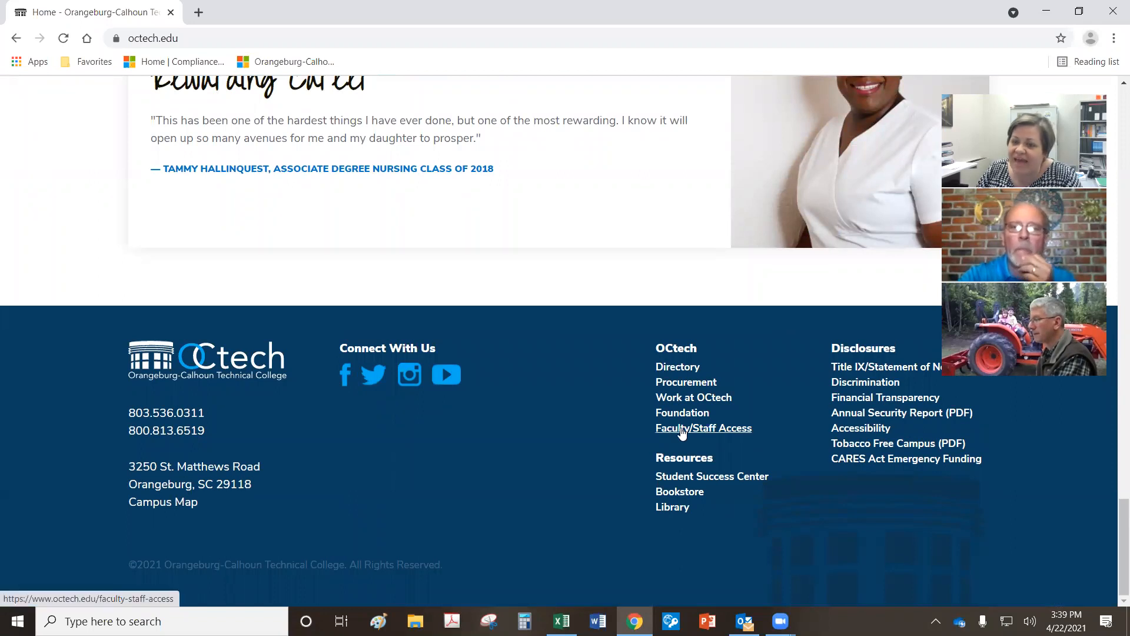
{"action": "left_click", "coordinate": [682, 432]}
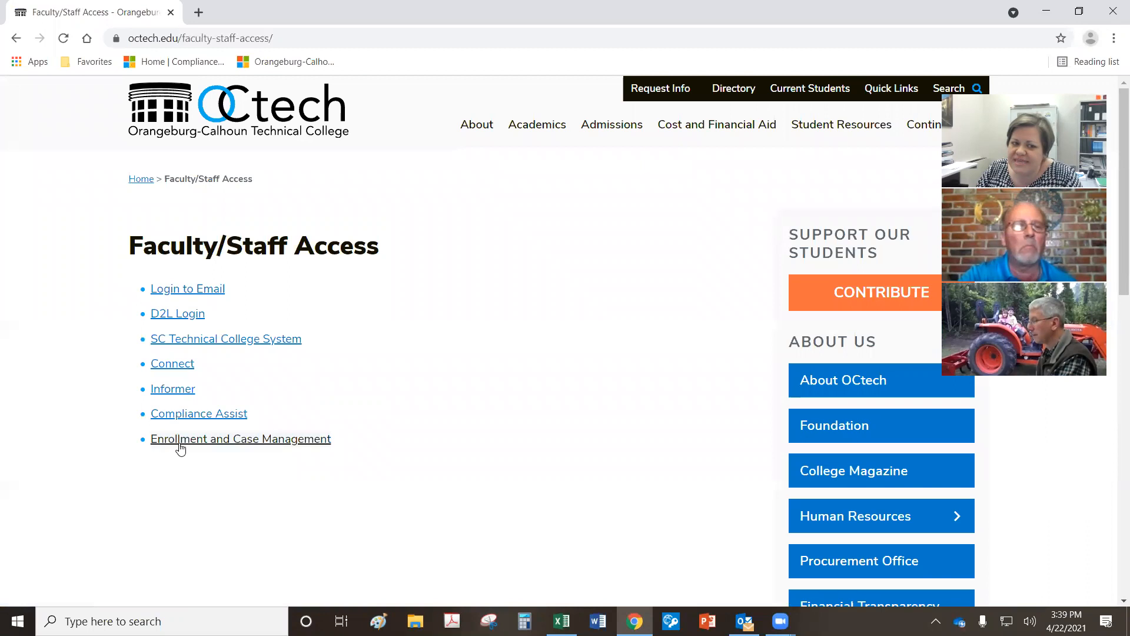
{"action": "left_click", "coordinate": [236, 443]}
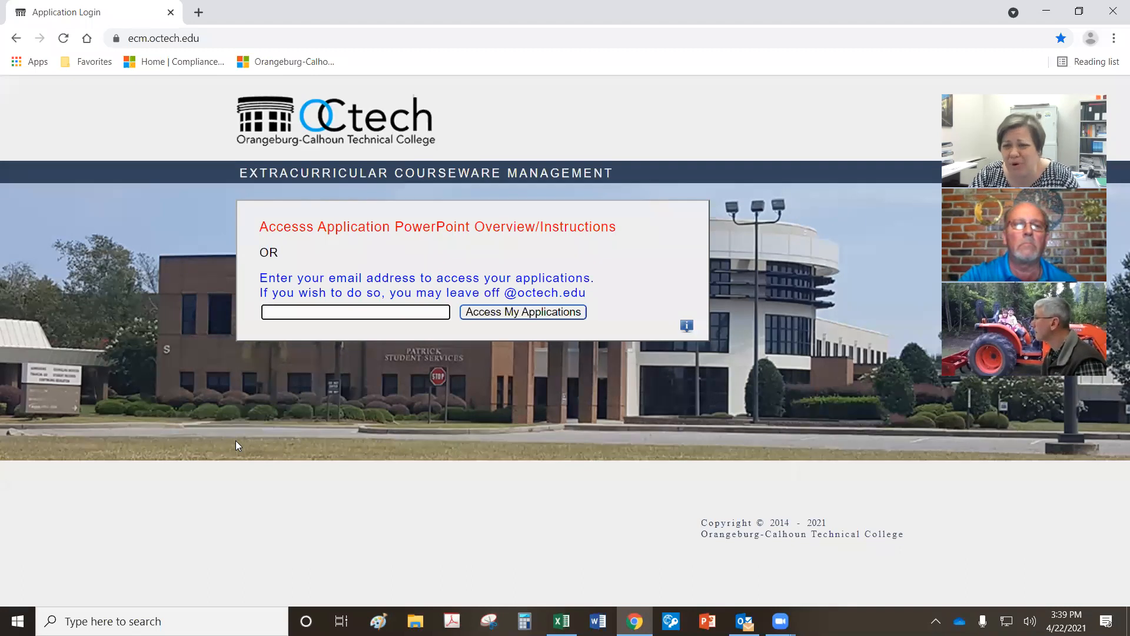
Step: Sign in to ECM using the saved e-mail address from autocomplete
{"action": "left_click", "coordinate": [203, 39]}
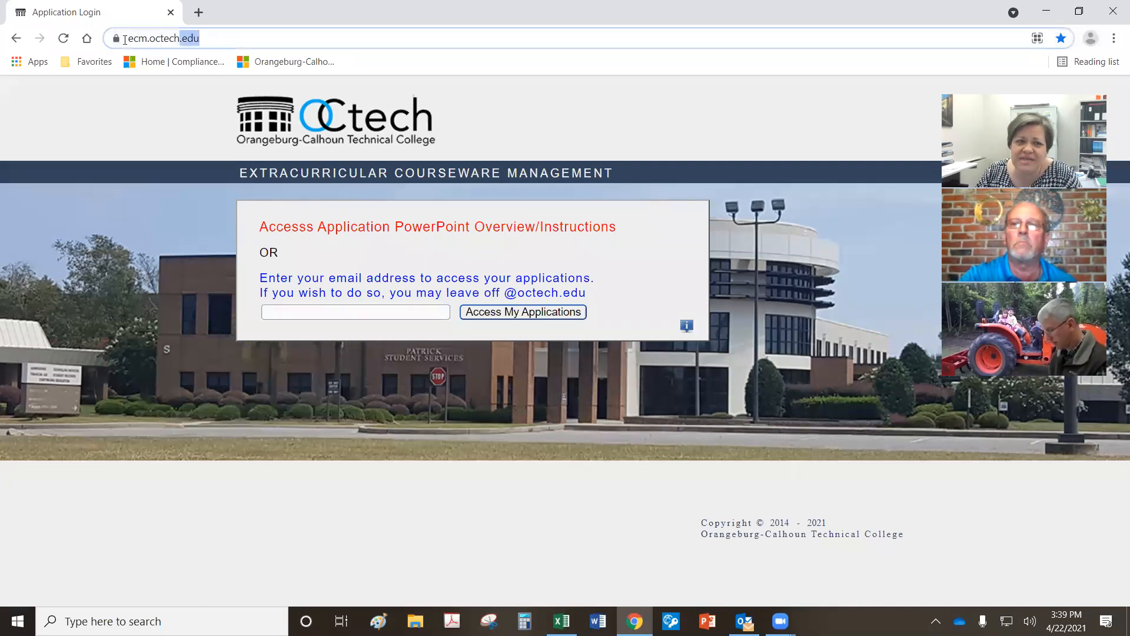
{"action": "left_click", "coordinate": [90, 63]}
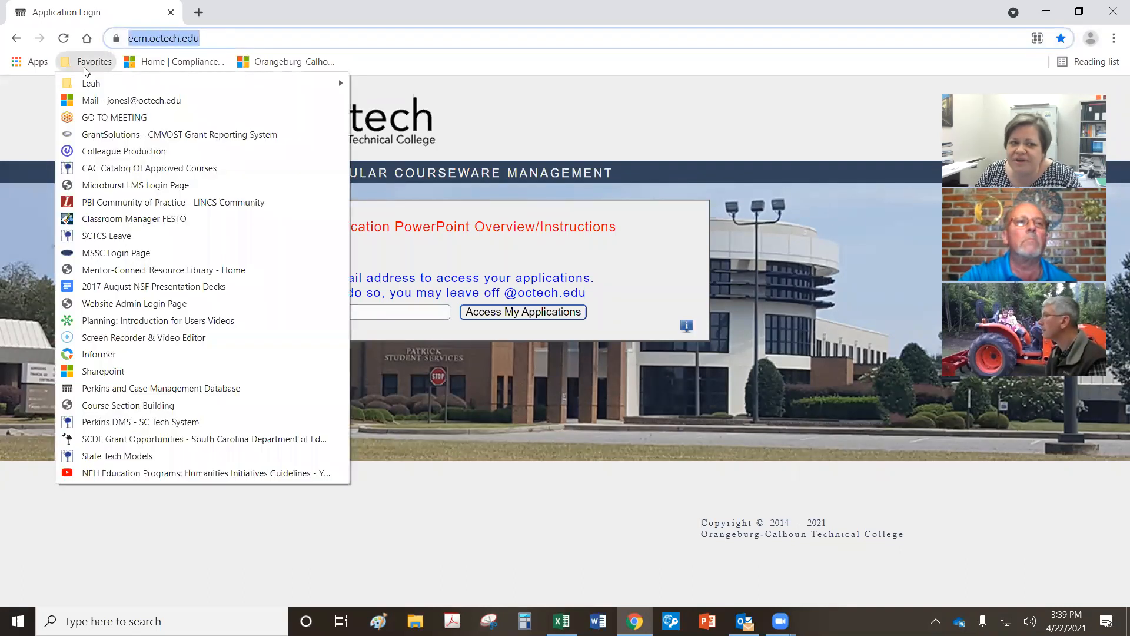
{"action": "left_click", "coordinate": [608, 531]}
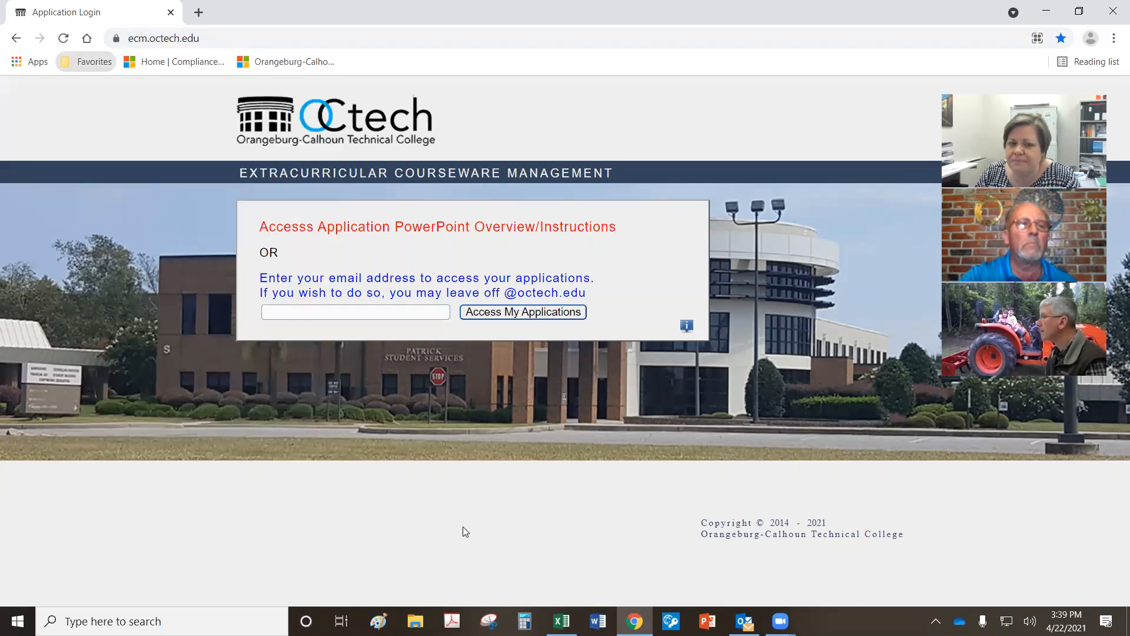
{"action": "left_click", "coordinate": [356, 312]}
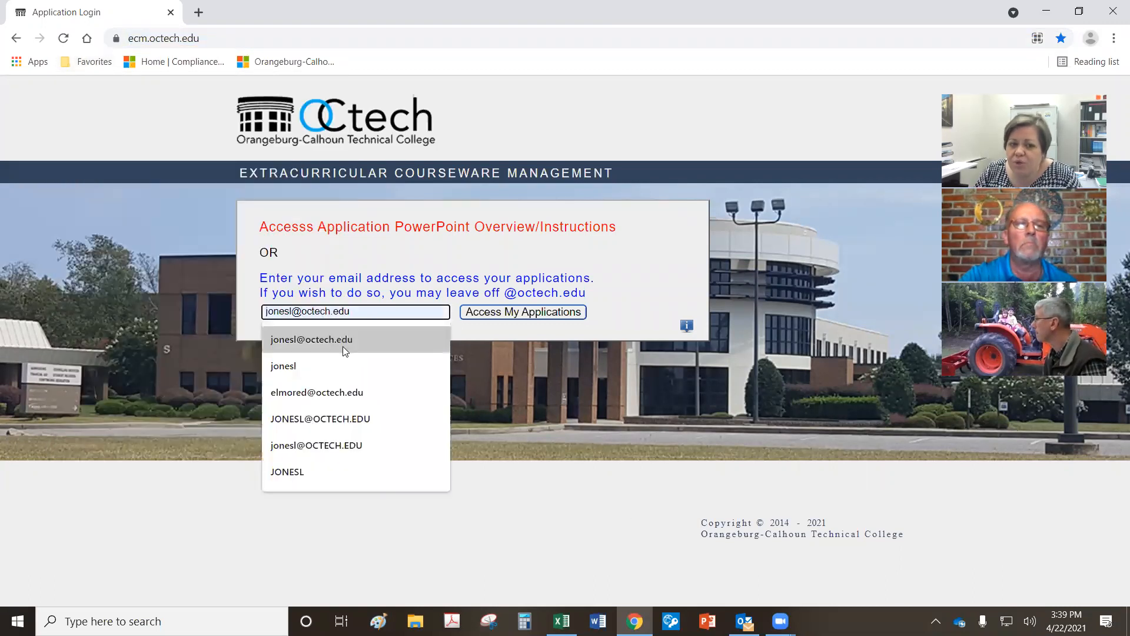
{"action": "left_click", "coordinate": [342, 346]}
{"action": "key", "text": "Return"}
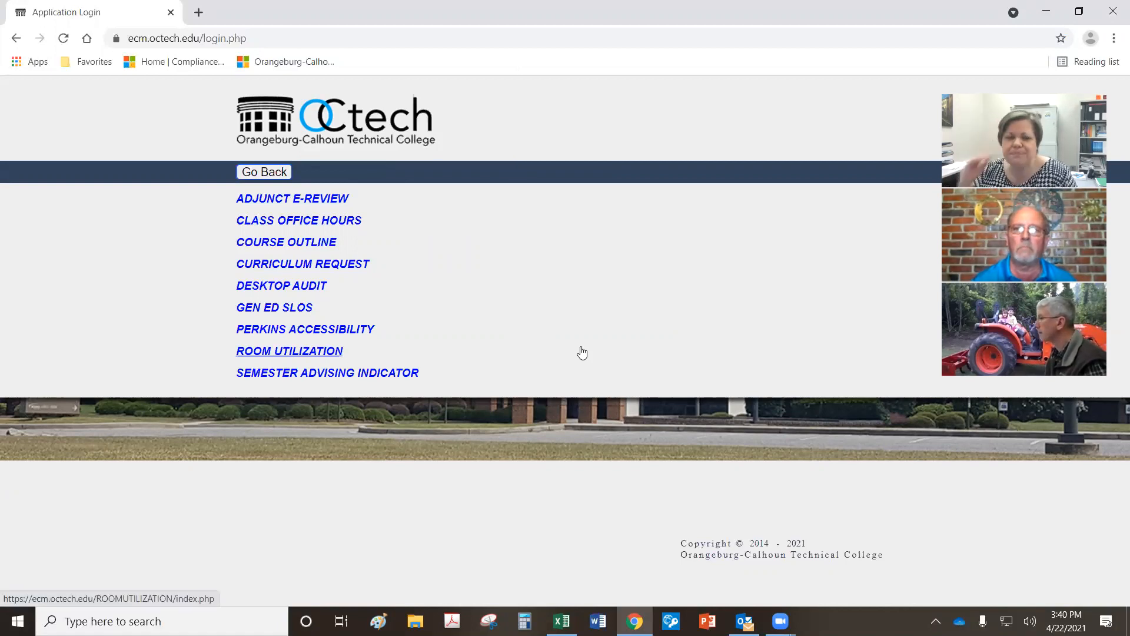
Step: Open Perkins Accessibility and sign in with the saved password
{"action": "left_click", "coordinate": [537, 338]}
{"action": "left_click", "coordinate": [354, 371]}
{"action": "left_click", "coordinate": [345, 418]}
{"action": "left_click", "coordinate": [511, 429]}
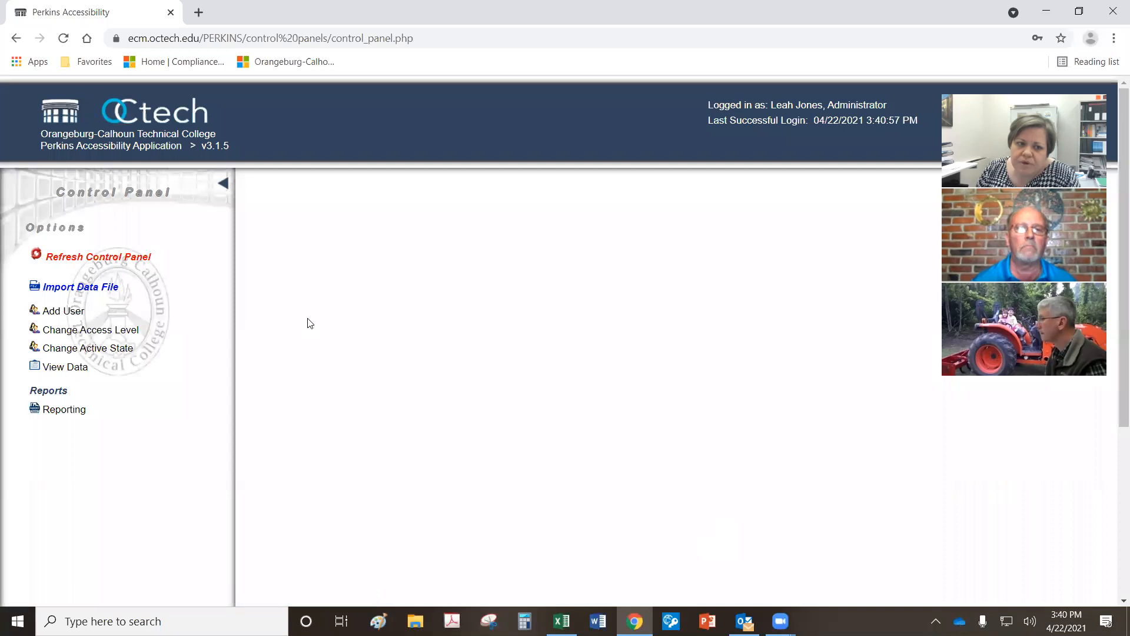
Step: Launch Strategic Planning from the active applications list
{"action": "left_click", "coordinate": [224, 183]}
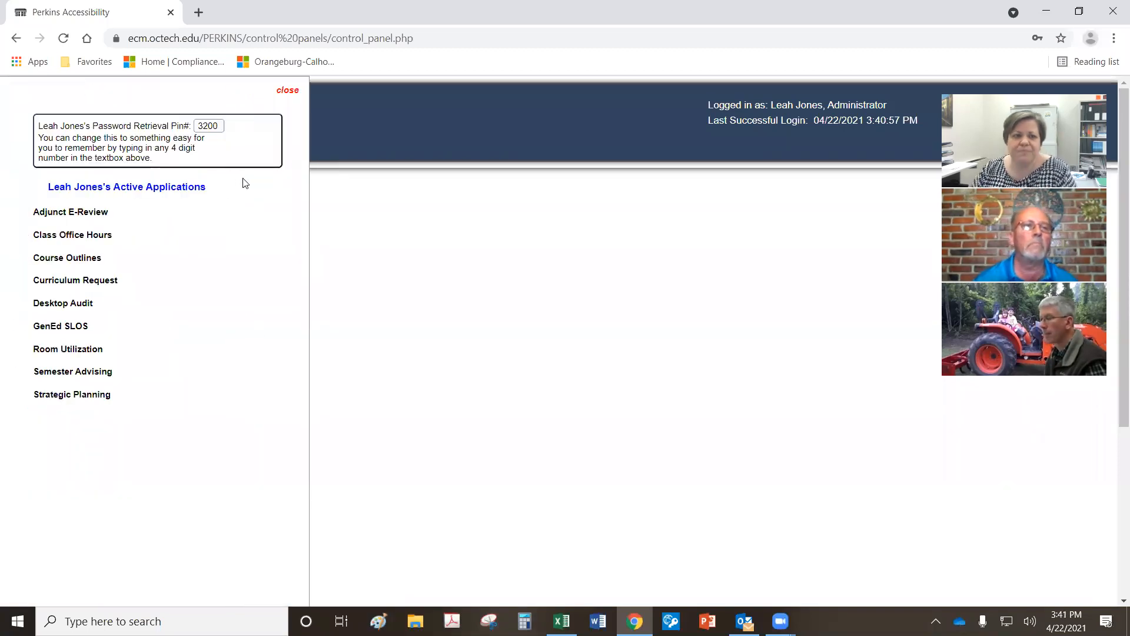
{"action": "left_click", "coordinate": [444, 187]}
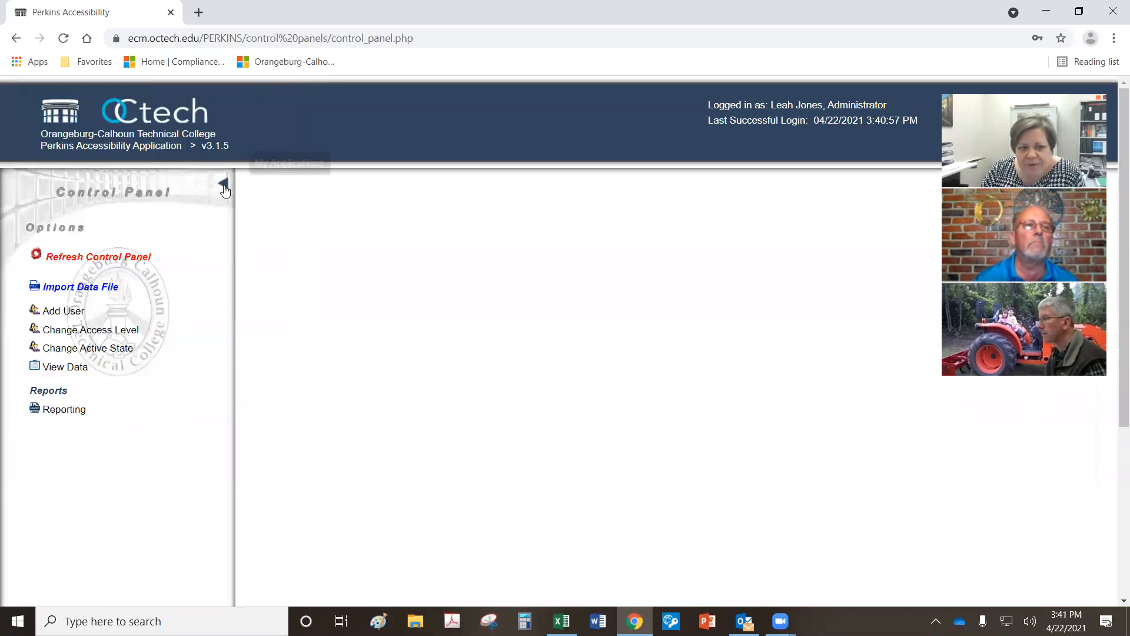
{"action": "left_click", "coordinate": [224, 187]}
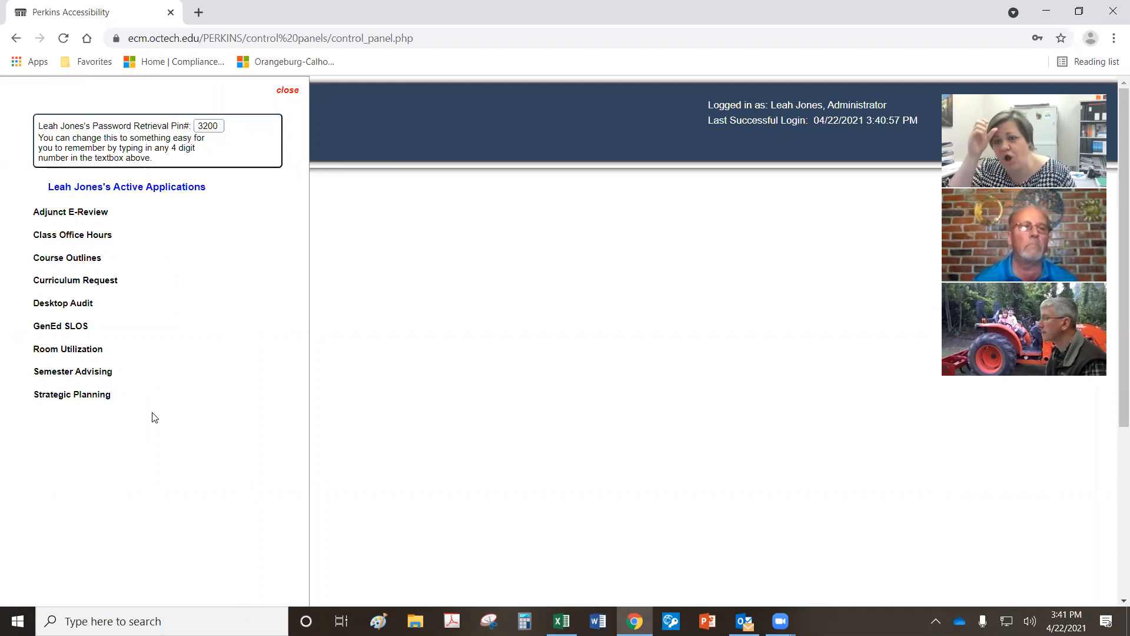
{"action": "left_click", "coordinate": [84, 393]}
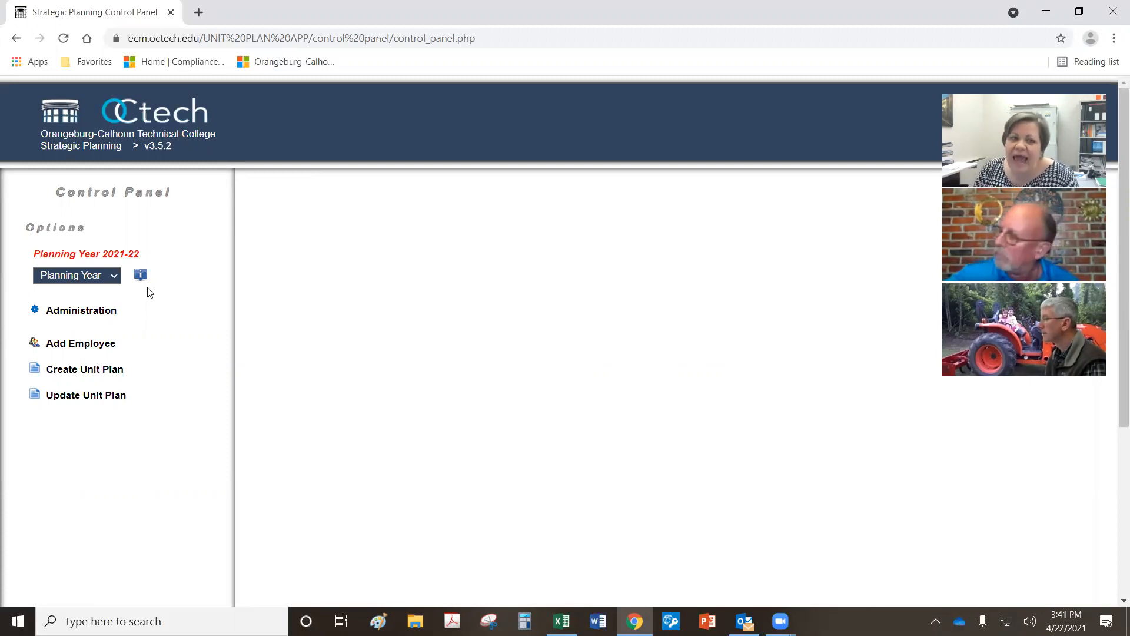
Step: Check the planning year choices without changing them, then start a new unit plan
{"action": "left_click", "coordinate": [114, 275]}
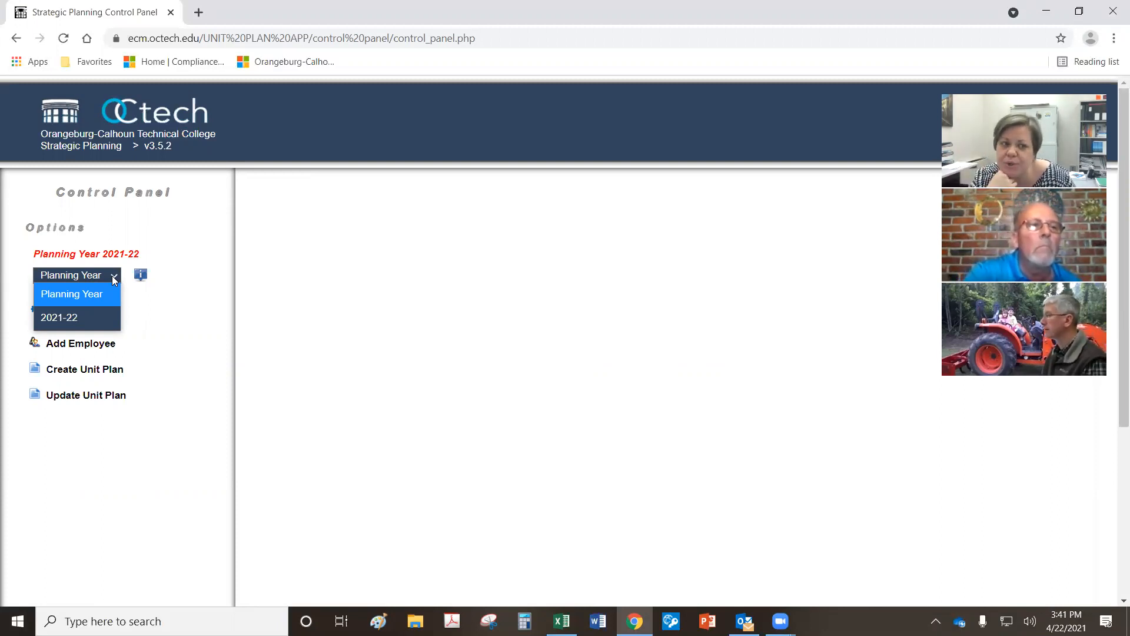
{"action": "left_click", "coordinate": [162, 324]}
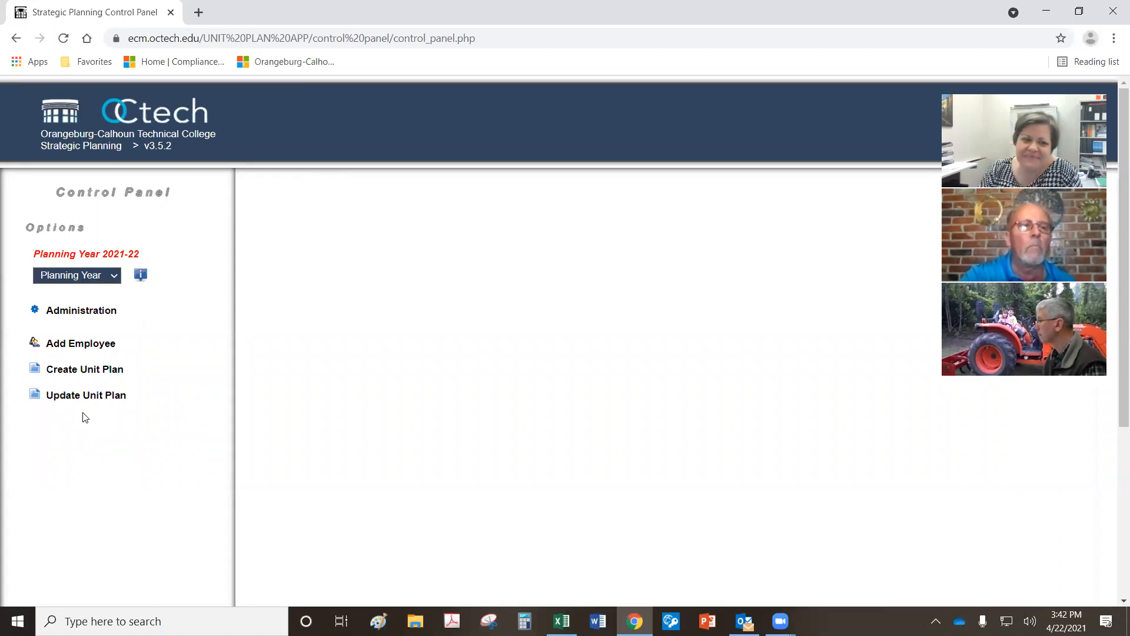
{"action": "left_click", "coordinate": [100, 371]}
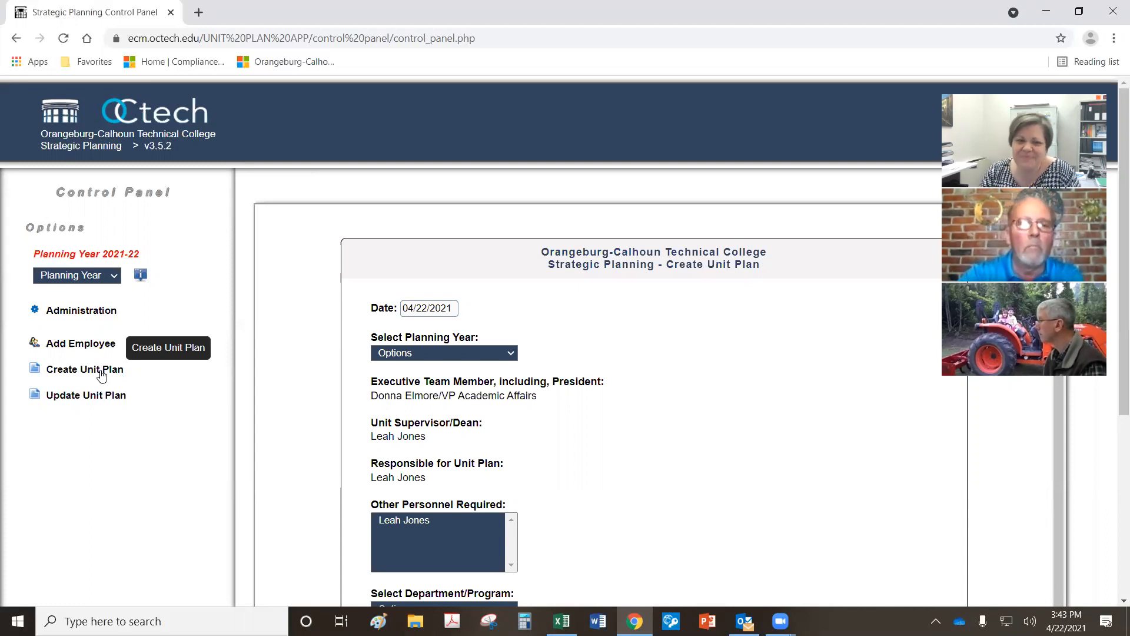
Step: Scroll down the Create Unit Plan form toward the College-wide Goal choices
{"action": "scroll", "coordinate": [482, 266], "scroll_direction": "down", "scroll_amount": 2}
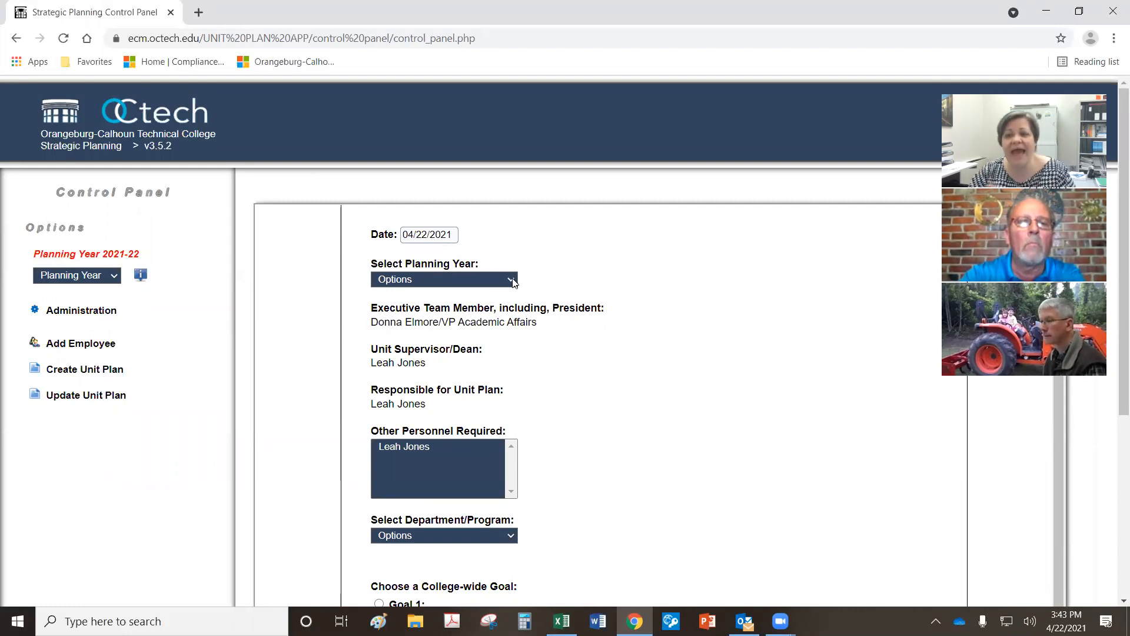
Step: Choose 2021-22 as the planning year and highlight the Responsible for Unit Plan name
{"action": "left_click", "coordinate": [512, 281]}
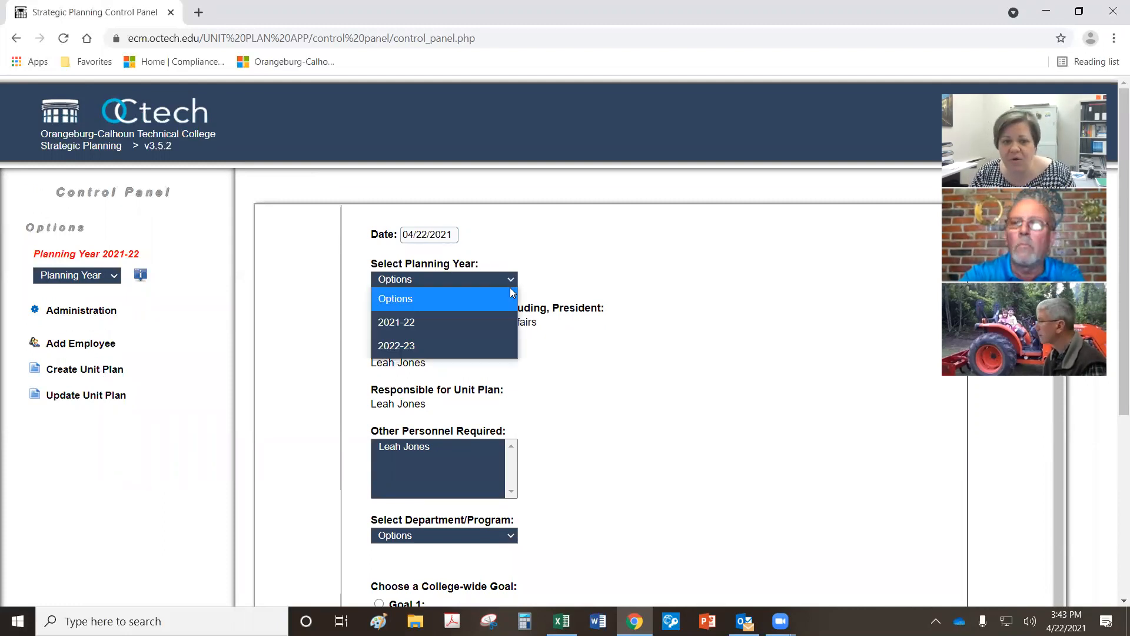
{"action": "left_click", "coordinate": [451, 319]}
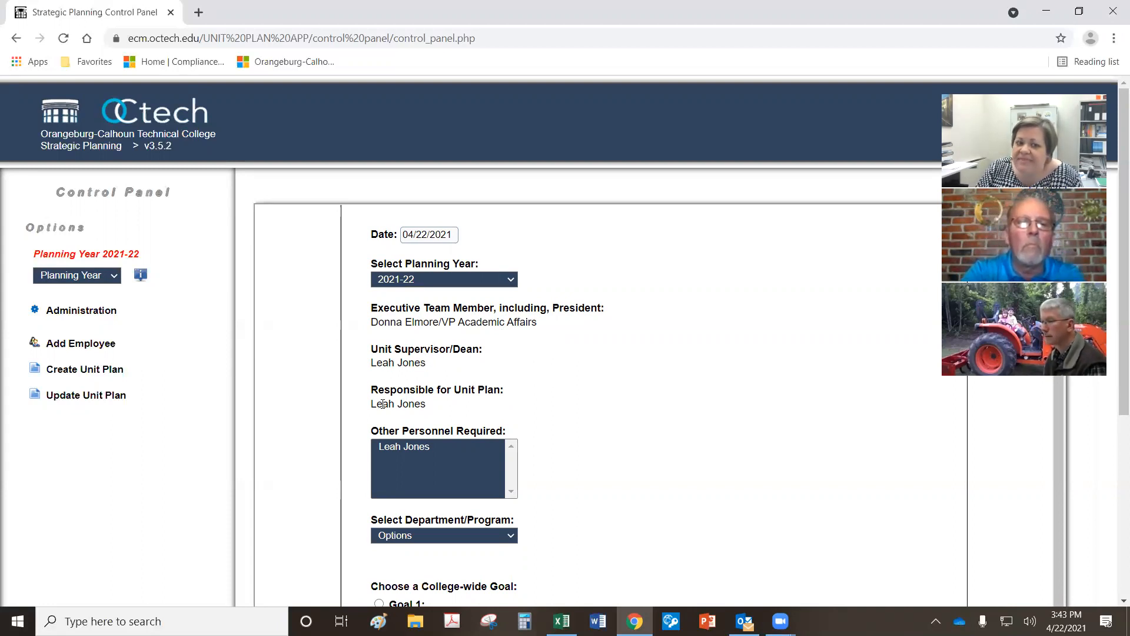
{"action": "left_click_drag", "start_coordinate": [438, 406], "coordinate": [355, 405]}
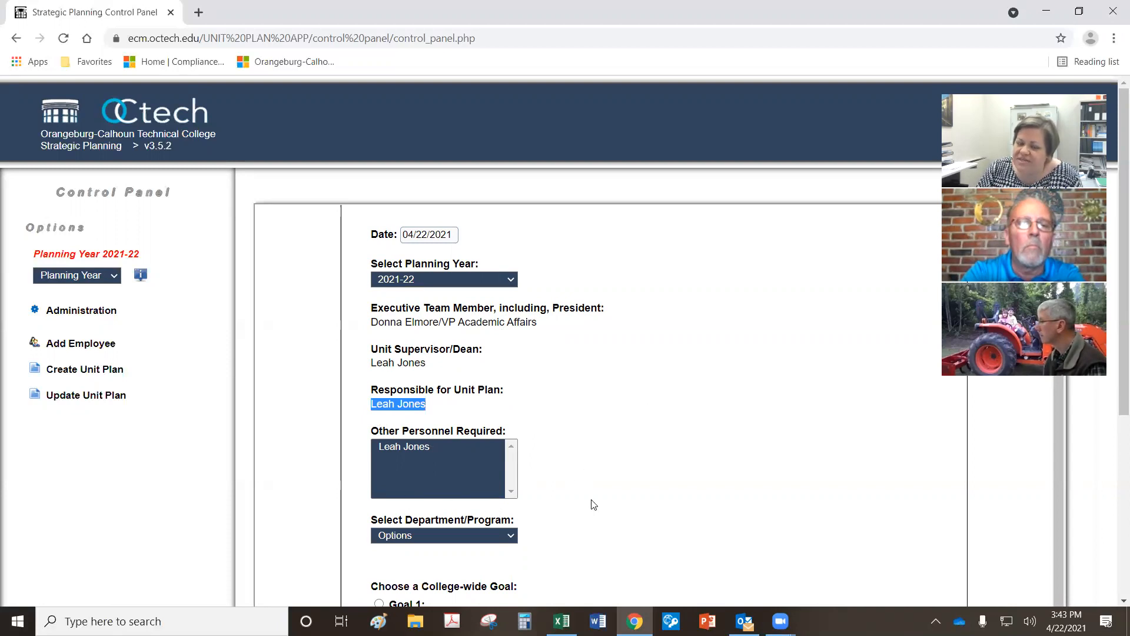
{"action": "scroll", "coordinate": [591, 496], "scroll_direction": "down", "scroll_amount": 1}
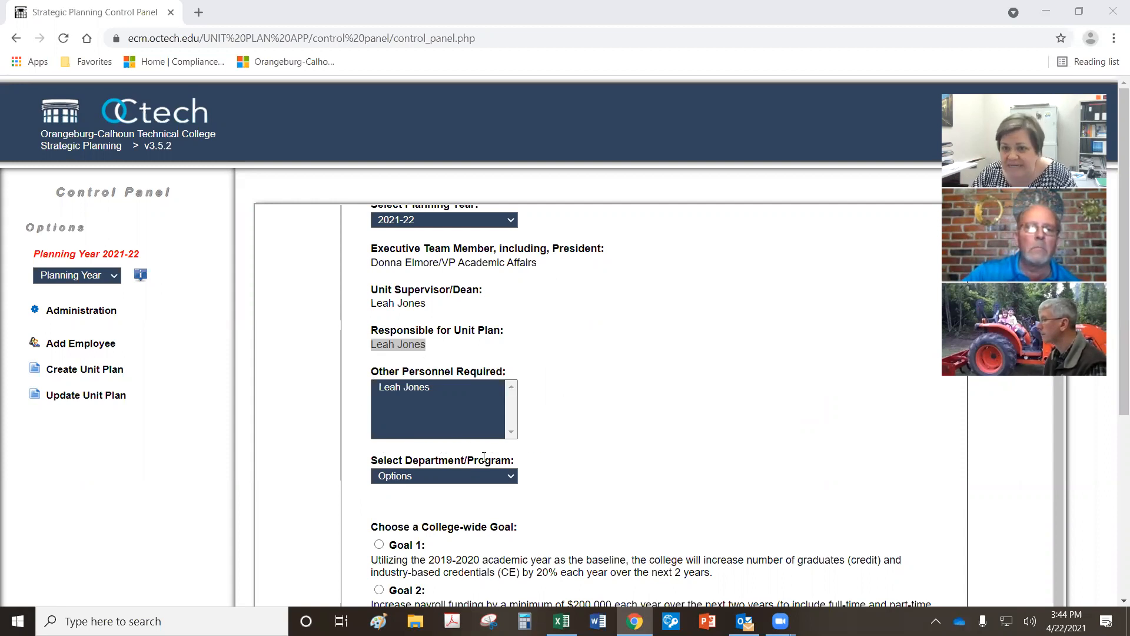
Step: Pick the single listed staff member in the Other Personnel Required box
{"action": "left_click", "coordinate": [548, 393]}
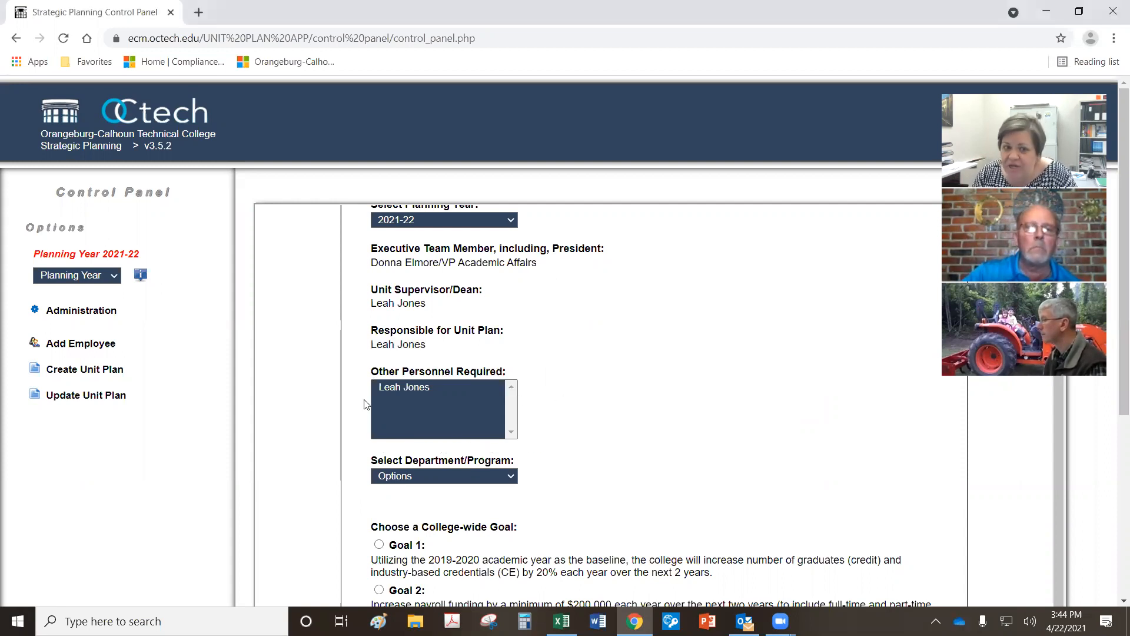
{"action": "left_click", "coordinate": [404, 389]}
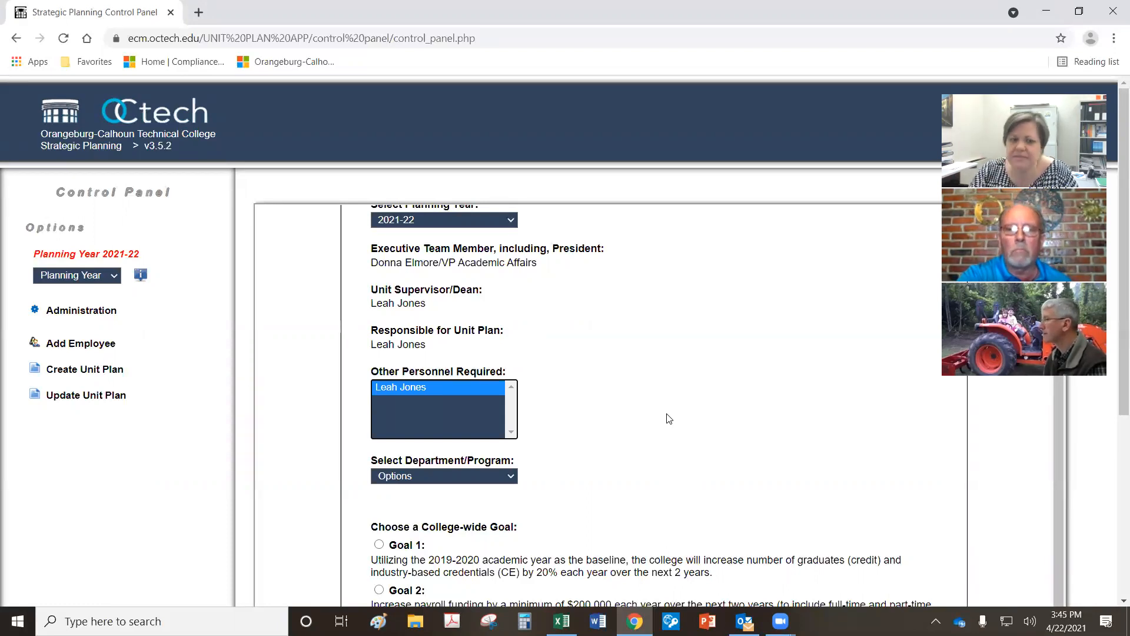
{"action": "scroll", "coordinate": [651, 433], "scroll_direction": "down", "scroll_amount": 3}
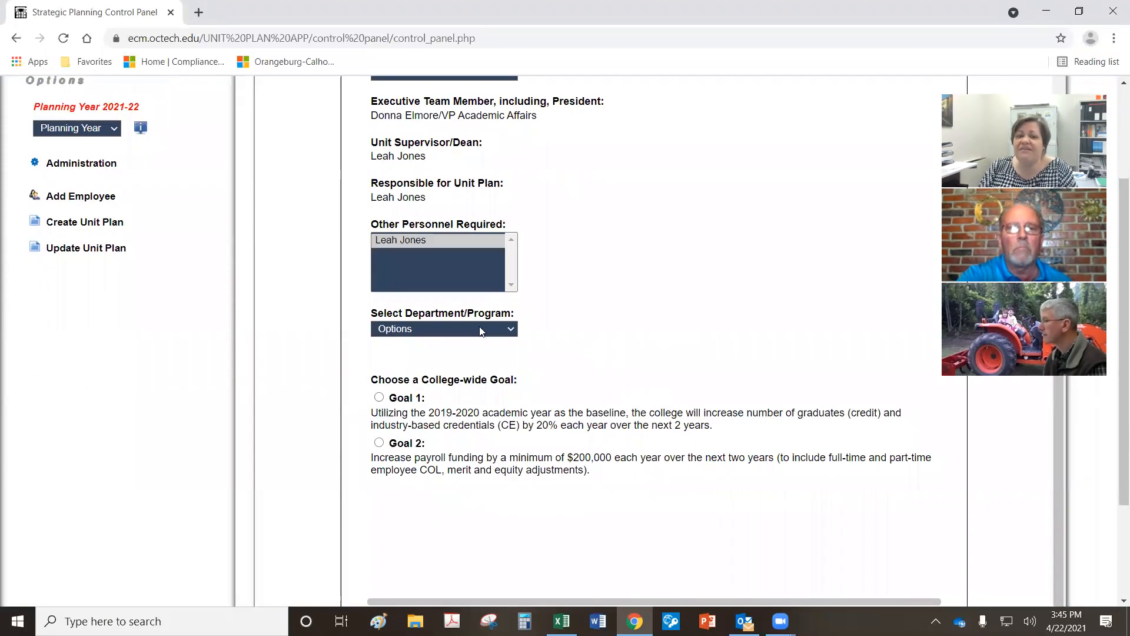
{"action": "left_click", "coordinate": [509, 328]}
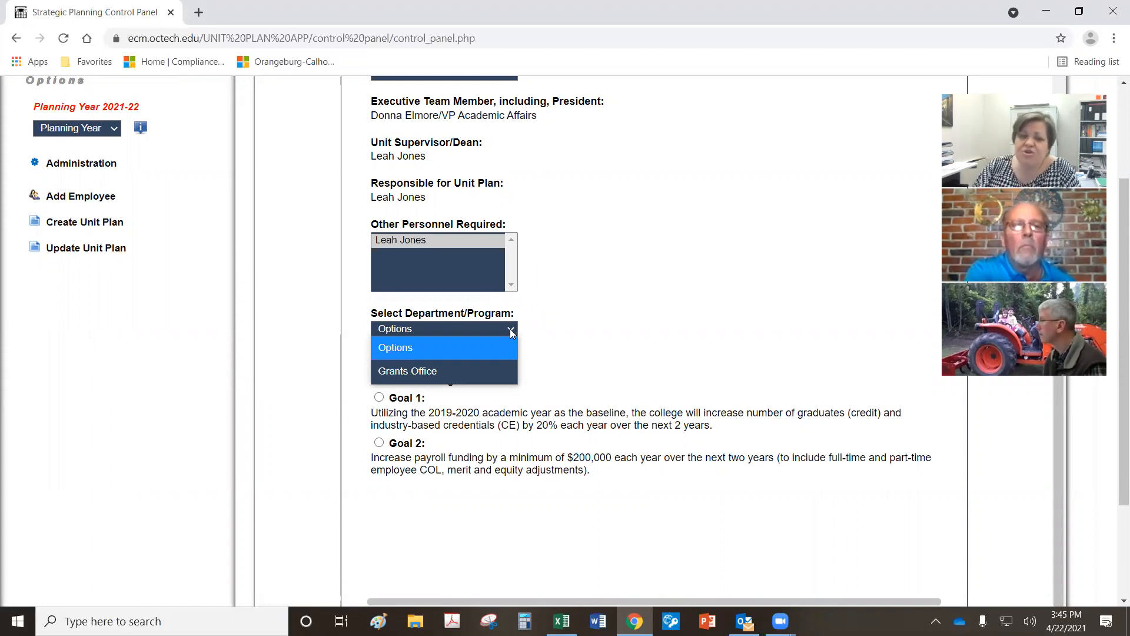
{"action": "left_click", "coordinate": [471, 371]}
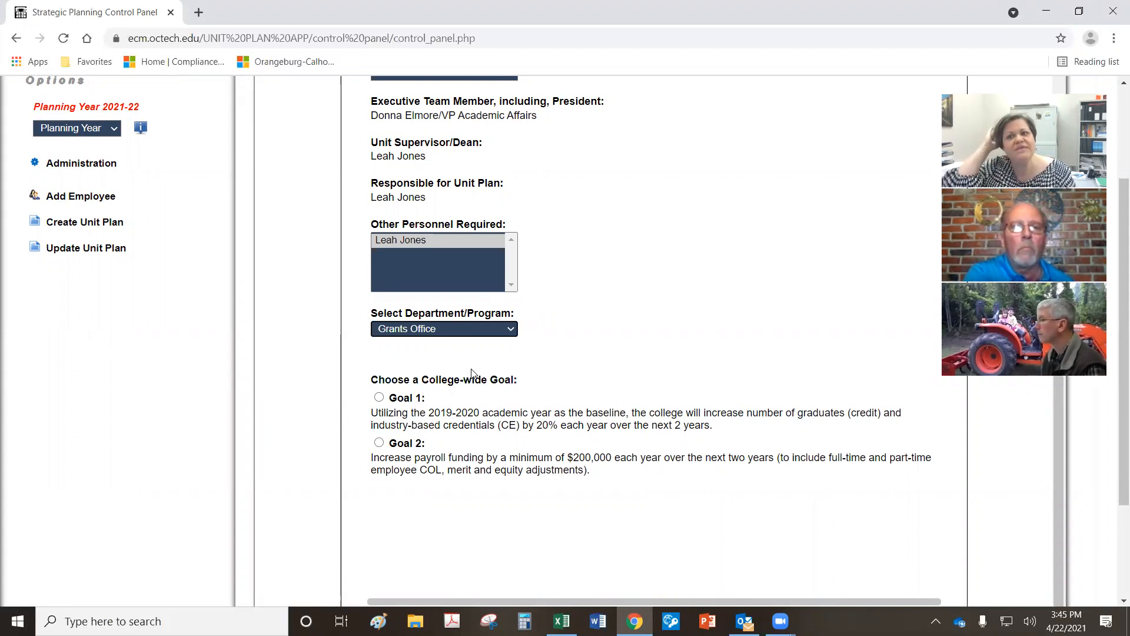
{"action": "left_click", "coordinate": [498, 328]}
{"action": "left_click", "coordinate": [475, 365]}
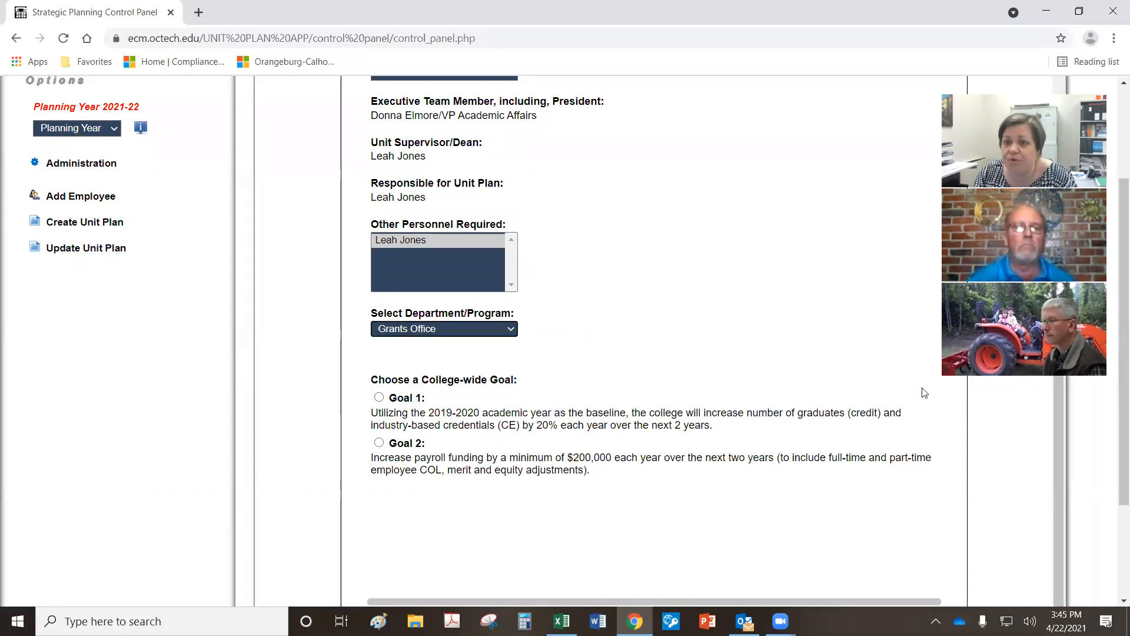
{"action": "left_click", "coordinate": [727, 308]}
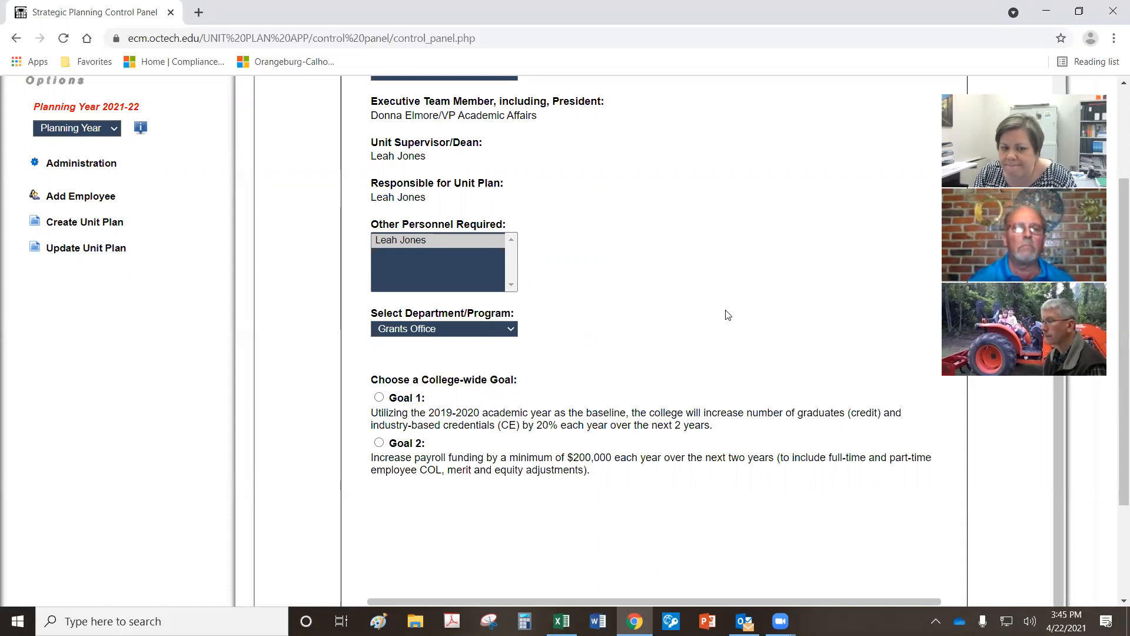
{"action": "scroll", "coordinate": [728, 315], "scroll_direction": "down", "scroll_amount": 3}
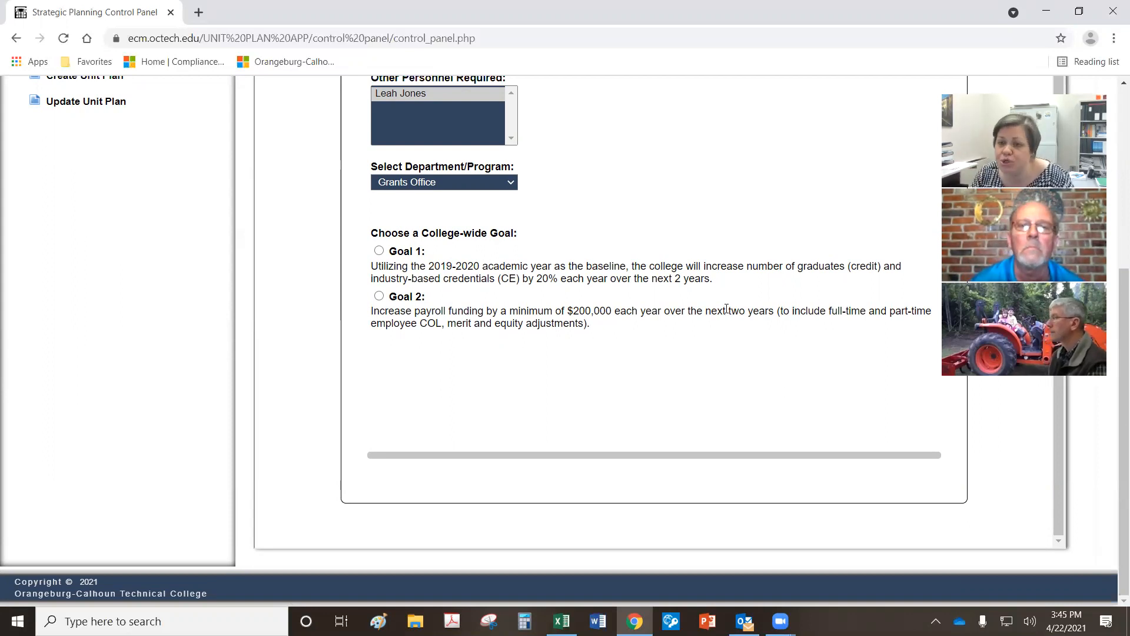
Step: Select Goal 1 and Objective 1.1, then return to the NUR HS - FINAL workbook
{"action": "left_click", "coordinate": [379, 251]}
{"action": "scroll", "coordinate": [600, 434], "scroll_direction": "down", "scroll_amount": 2}
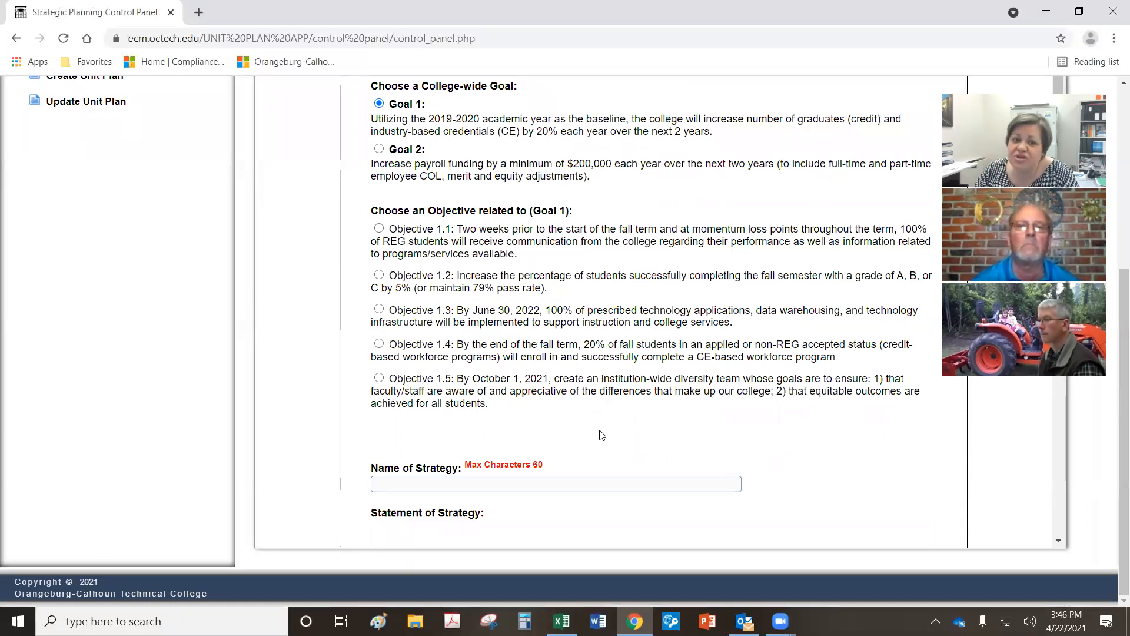
{"action": "left_click", "coordinate": [379, 228]}
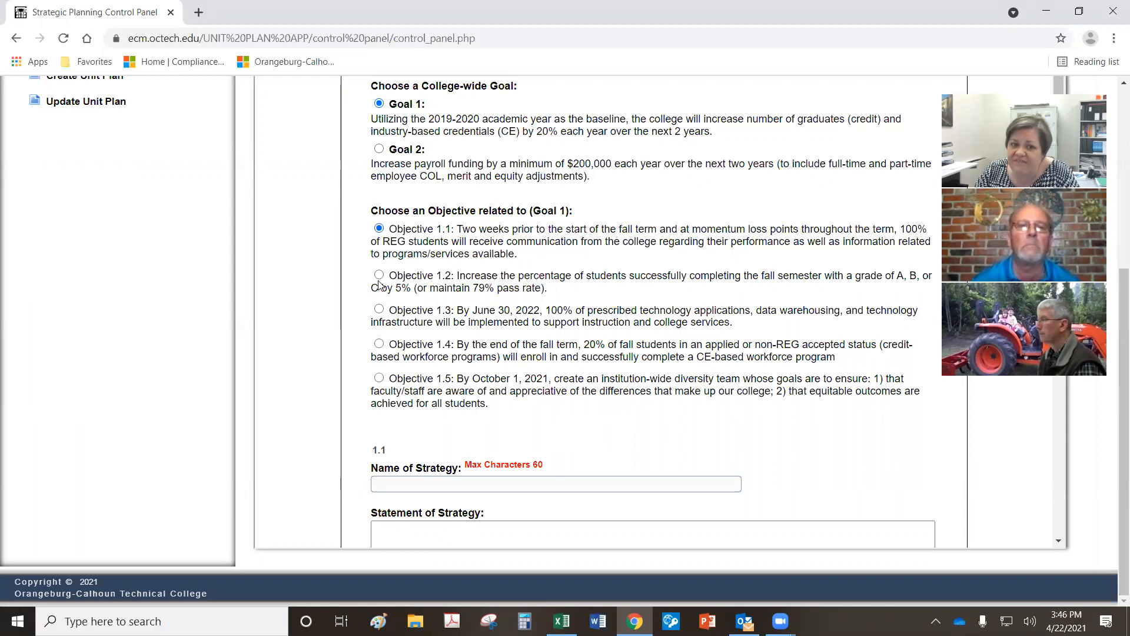
{"action": "left_click", "coordinate": [379, 275]}
{"action": "left_click", "coordinate": [379, 309]}
{"action": "left_click", "coordinate": [379, 228]}
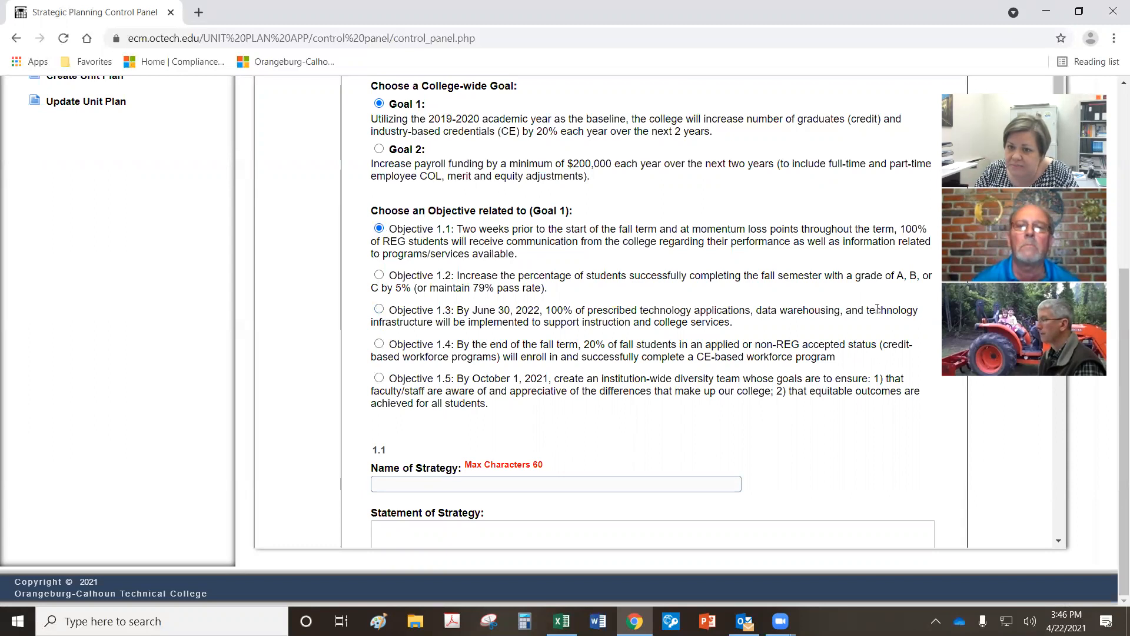
{"action": "left_click", "coordinate": [561, 621]}
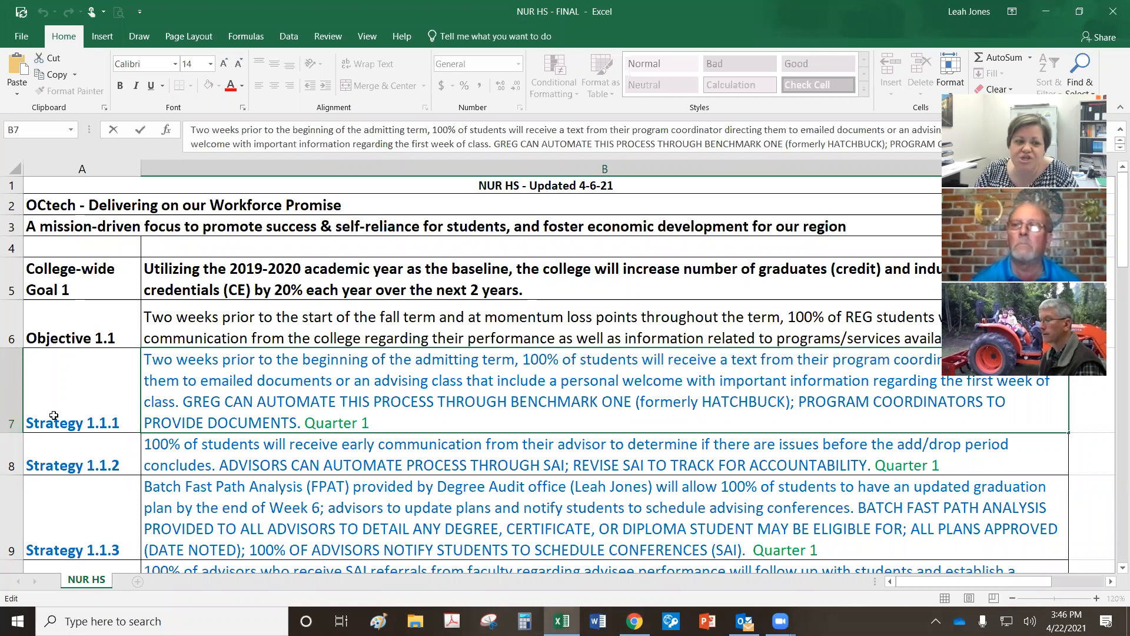
Step: Point out the Objective 1.1 and Strategy 1.1.1 rows and labels in the workbook, then return to the form
{"action": "left_click", "coordinate": [12, 357]}
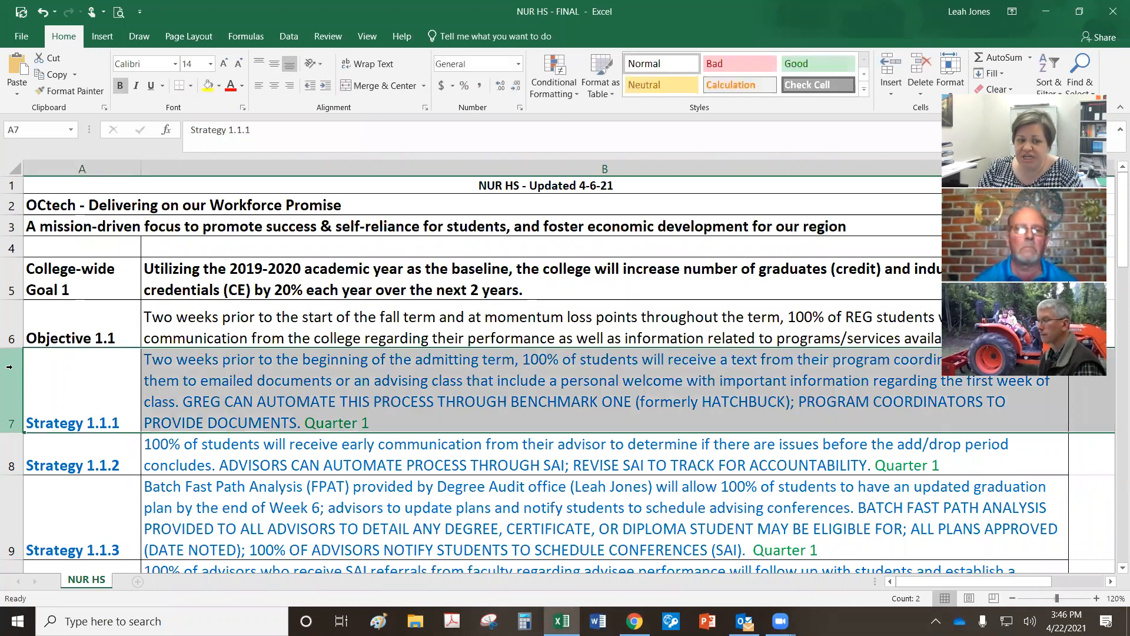
{"action": "left_click", "coordinate": [117, 399]}
{"action": "left_click", "coordinate": [104, 329]}
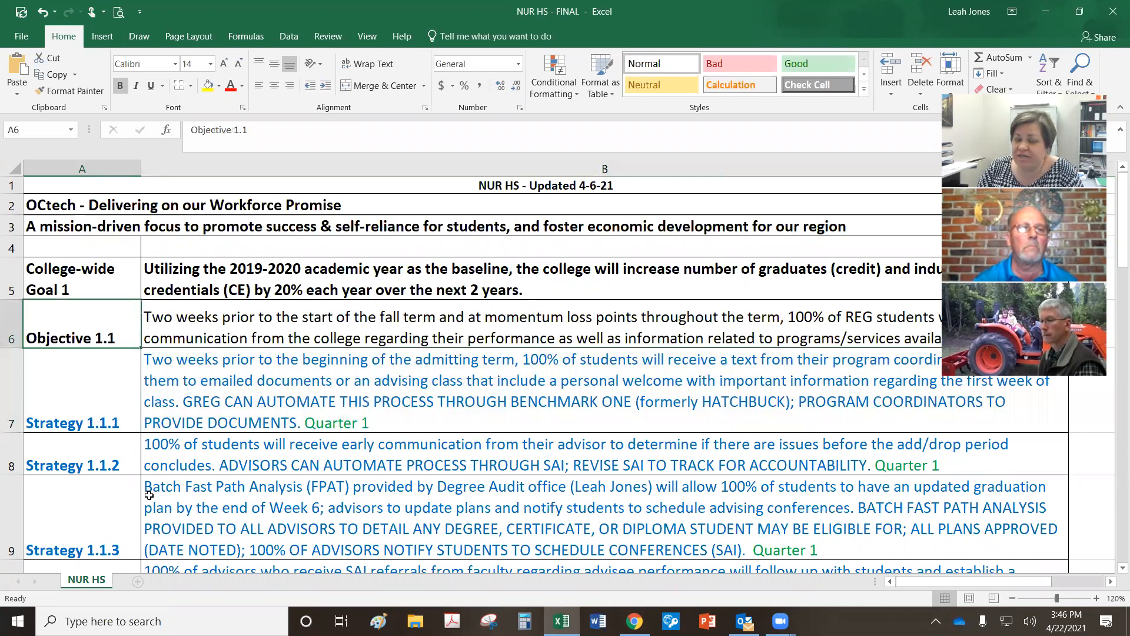
{"action": "left_click", "coordinate": [69, 409]}
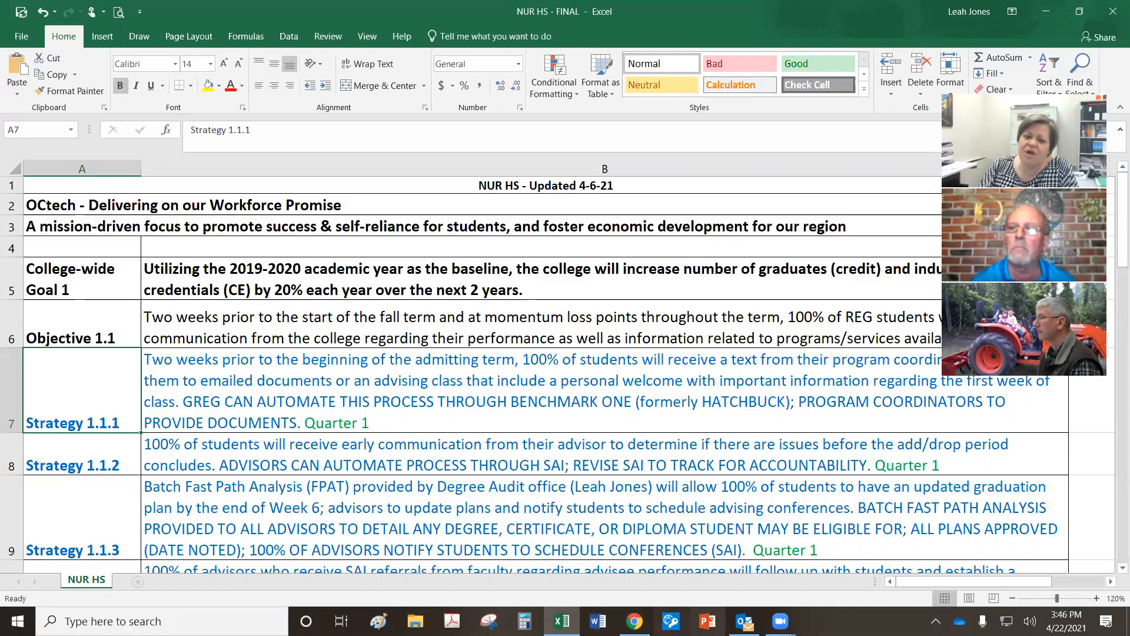
{"action": "left_click", "coordinate": [635, 622]}
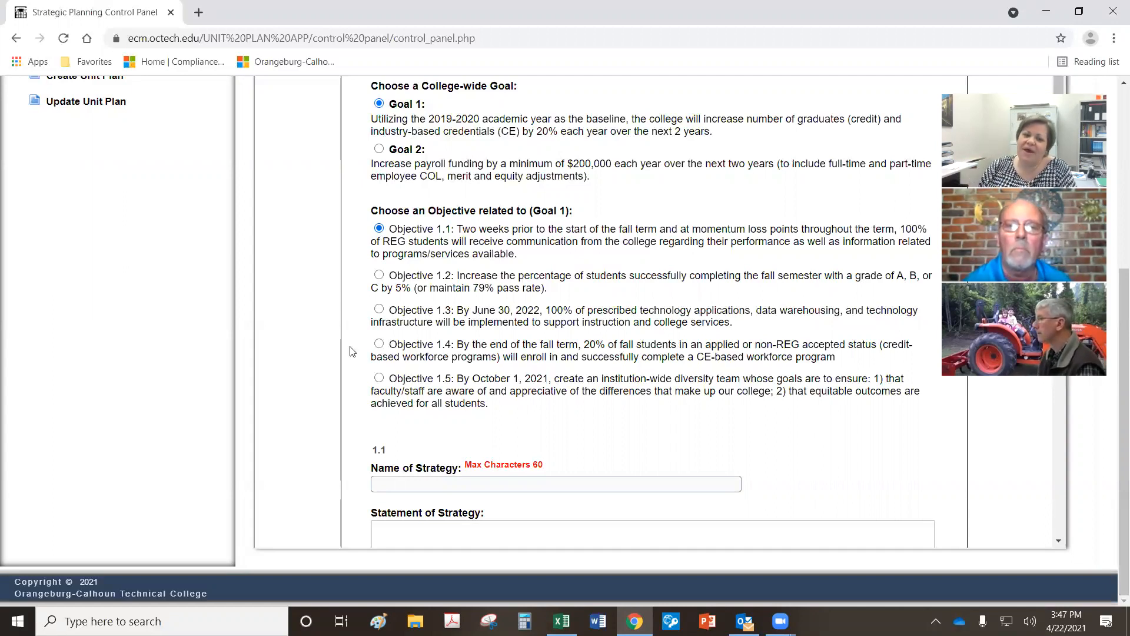
Step: Glance over the unit plan form and bring the NUR HS - FINAL workbook back up
{"action": "scroll", "coordinate": [571, 286], "scroll_direction": "down", "scroll_amount": 2}
{"action": "scroll", "coordinate": [579, 285], "scroll_direction": "up", "scroll_amount": 2}
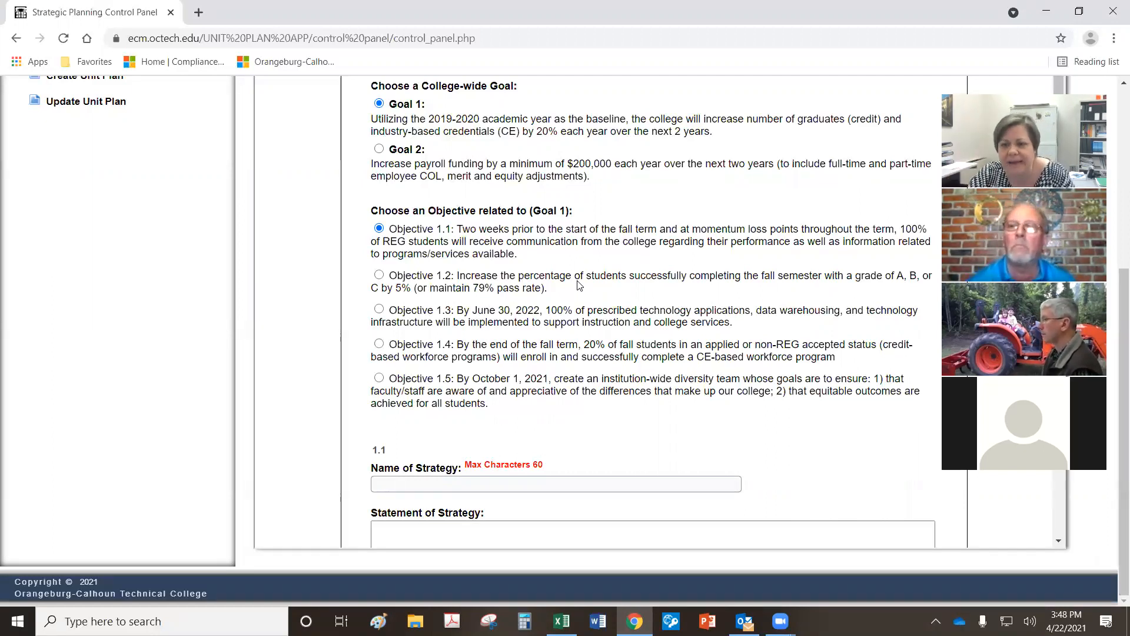
{"action": "left_click", "coordinate": [561, 621]}
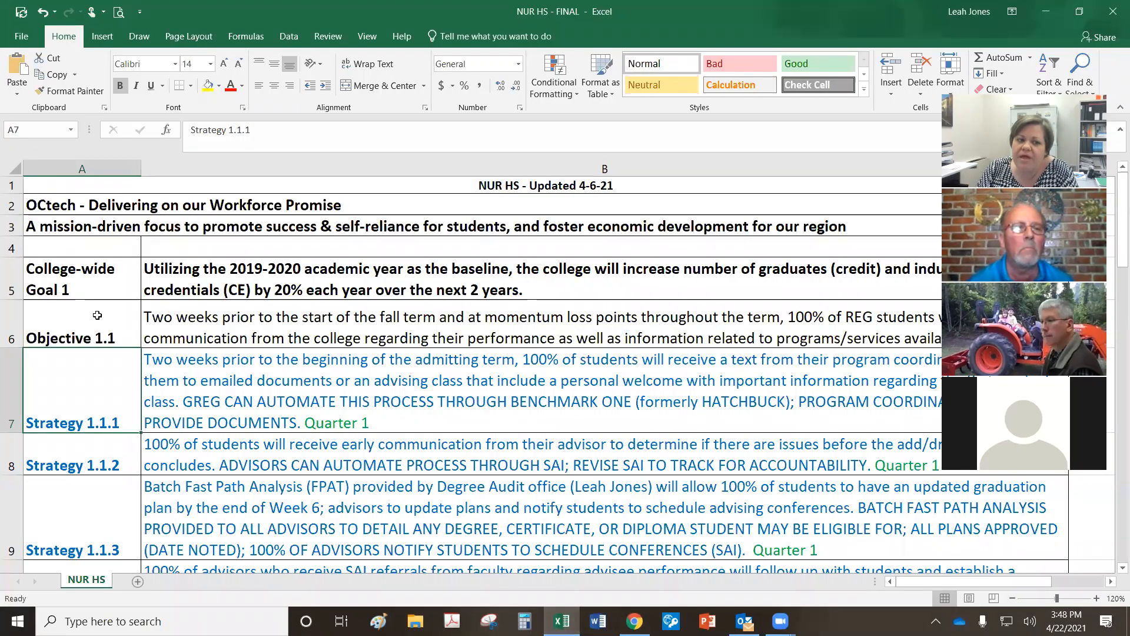
Step: Select the Objective 1.1 row, its strategies in A7:A19, and the Objective 1.2 row for review
{"action": "left_click", "coordinate": [11, 330]}
{"action": "left_click_drag", "start_coordinate": [97, 389], "coordinate": [95, 305]}
{"action": "scroll", "coordinate": [424, 397], "scroll_direction": "up", "scroll_amount": 1}
{"action": "scroll", "coordinate": [425, 397], "scroll_direction": "up", "scroll_amount": 5}
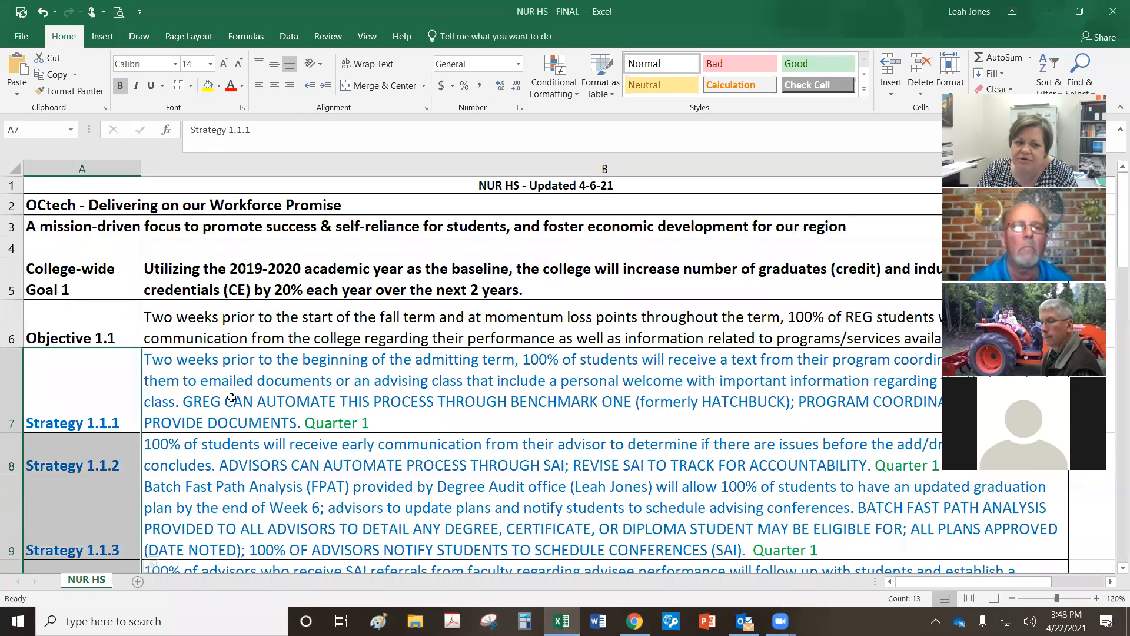
{"action": "left_click", "coordinate": [11, 330]}
{"action": "scroll", "coordinate": [404, 461], "scroll_direction": "down", "scroll_amount": 5}
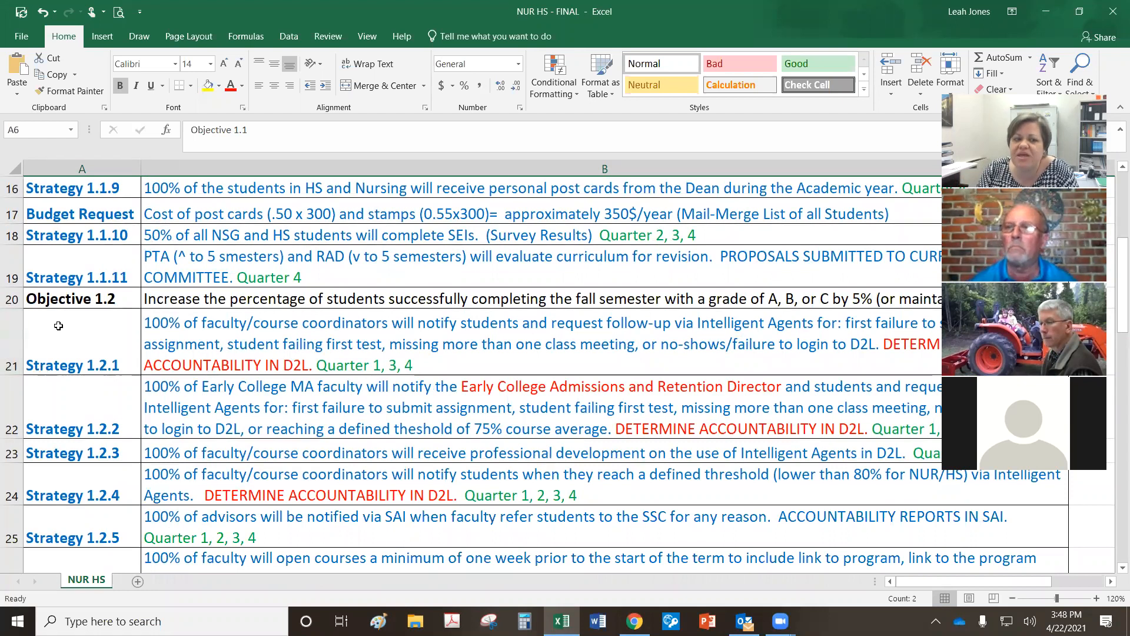
{"action": "left_click", "coordinate": [15, 299]}
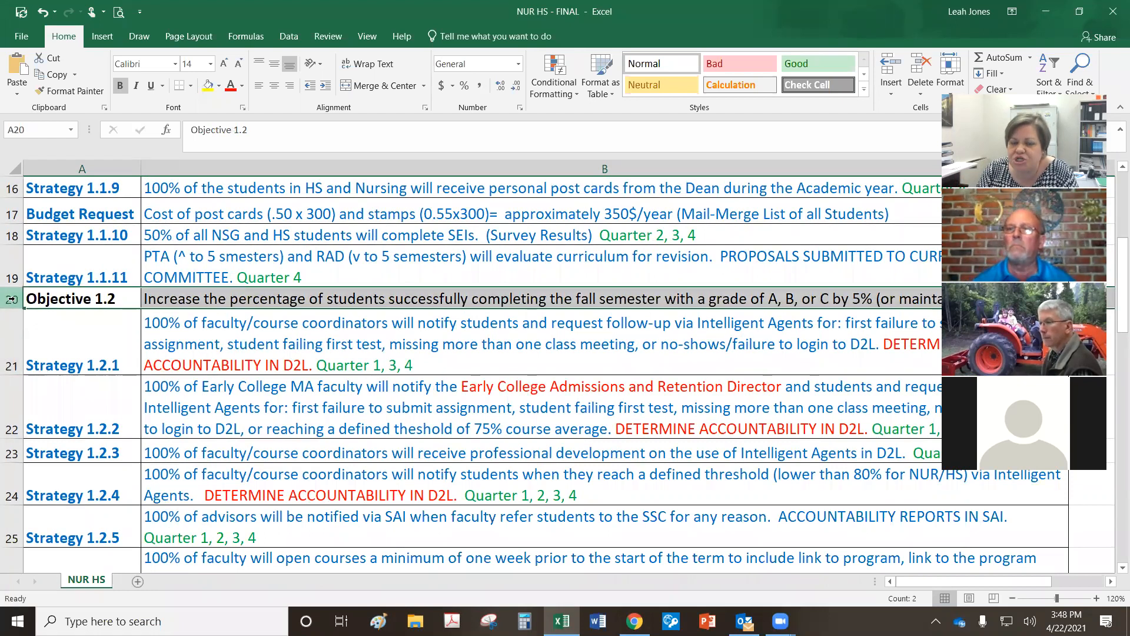
{"action": "scroll", "coordinate": [435, 433], "scroll_direction": "up", "scroll_amount": 5}
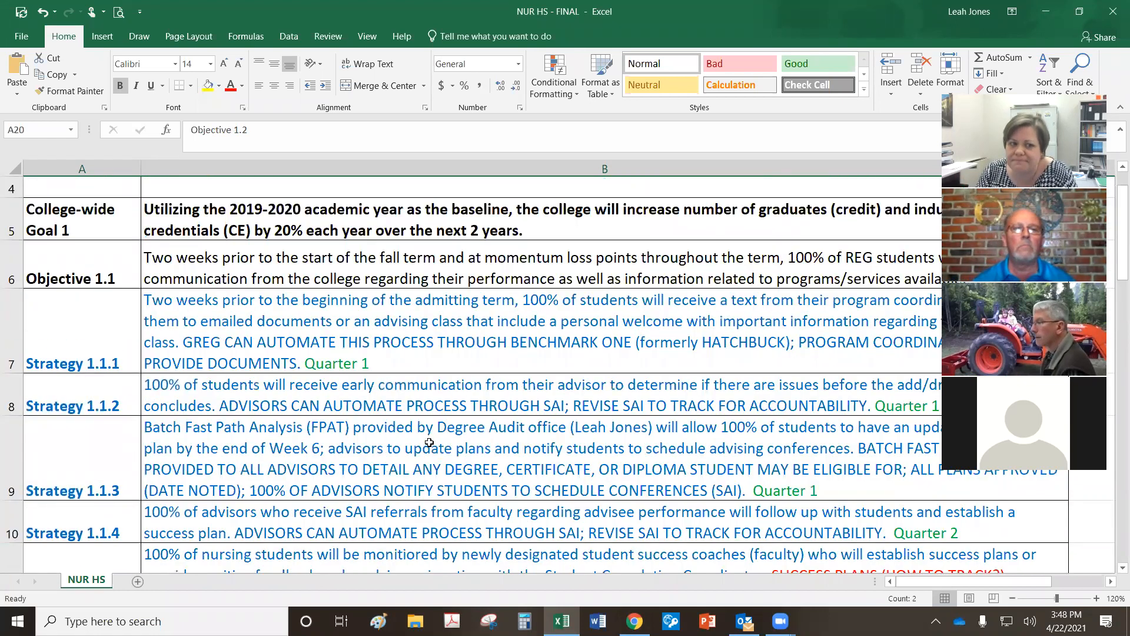
{"action": "left_click", "coordinate": [433, 331]}
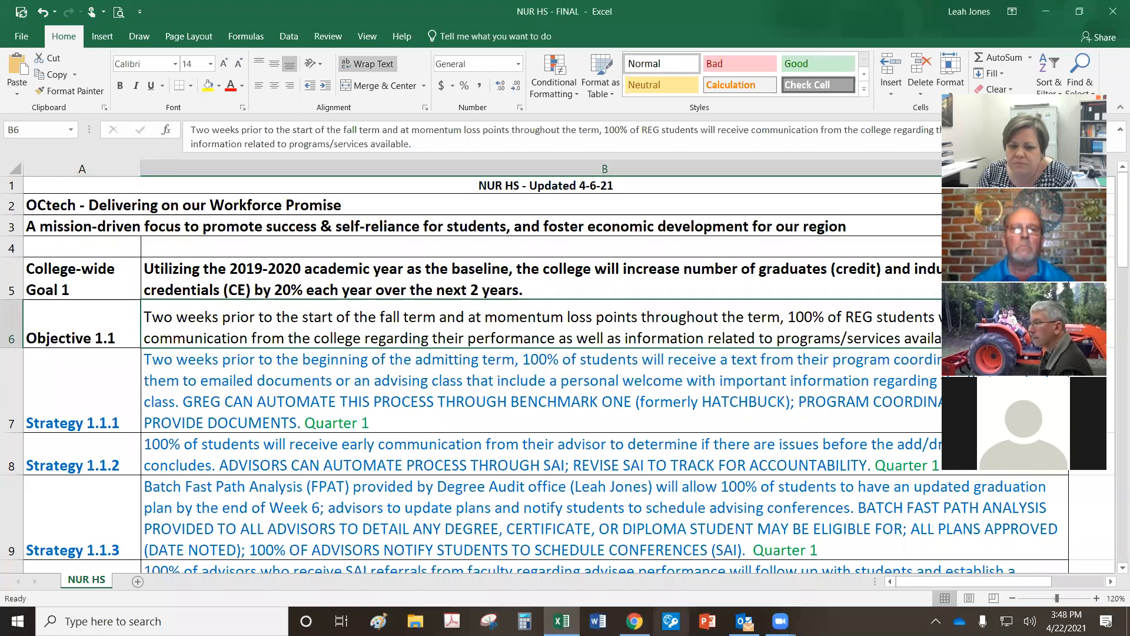
{"action": "left_click", "coordinate": [634, 621]}
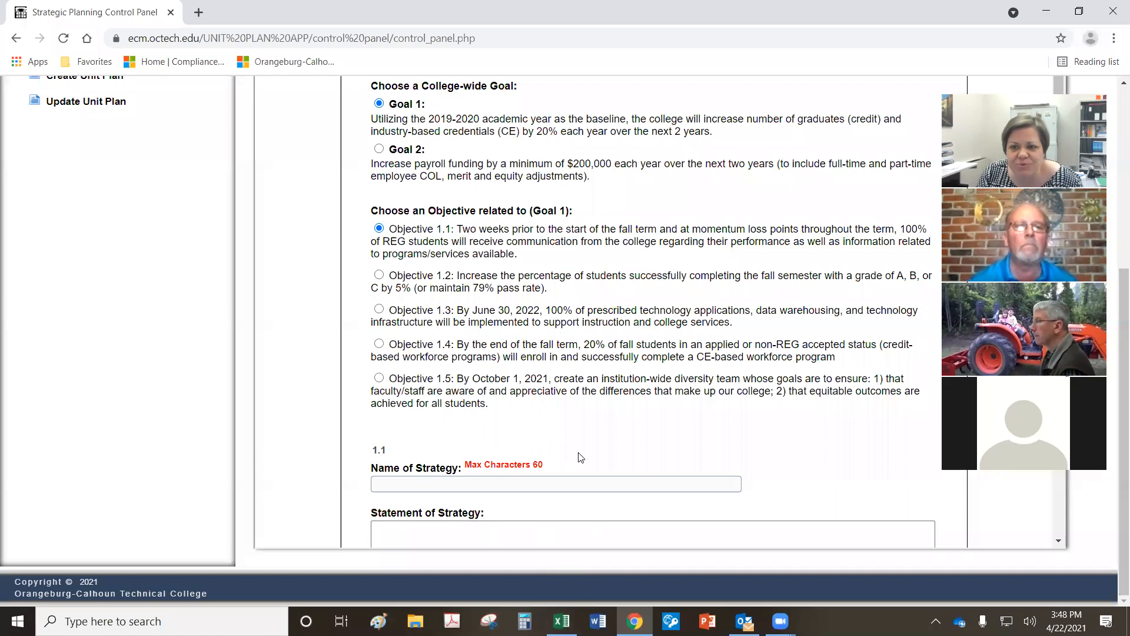
Step: Scroll through the blank Strategy 1.1 name, statement, measurement and timeframe fields, then switch to the workbook
{"action": "scroll", "coordinate": [570, 439], "scroll_direction": "down", "scroll_amount": 2}
{"action": "scroll", "coordinate": [569, 439], "scroll_direction": "down", "scroll_amount": 2}
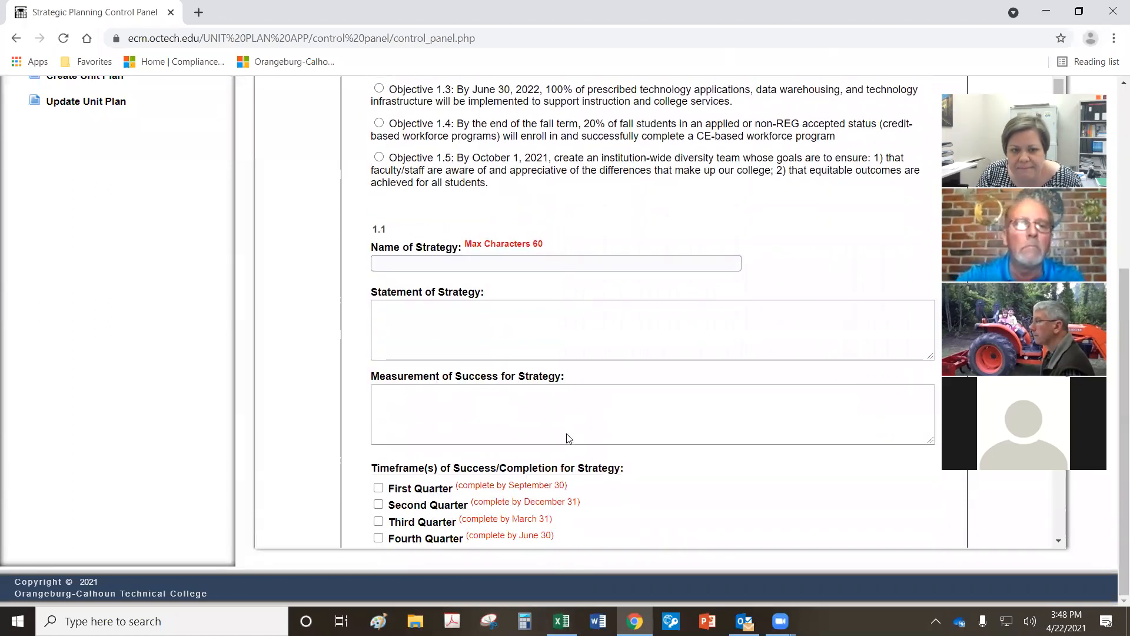
{"action": "left_click", "coordinate": [405, 263]}
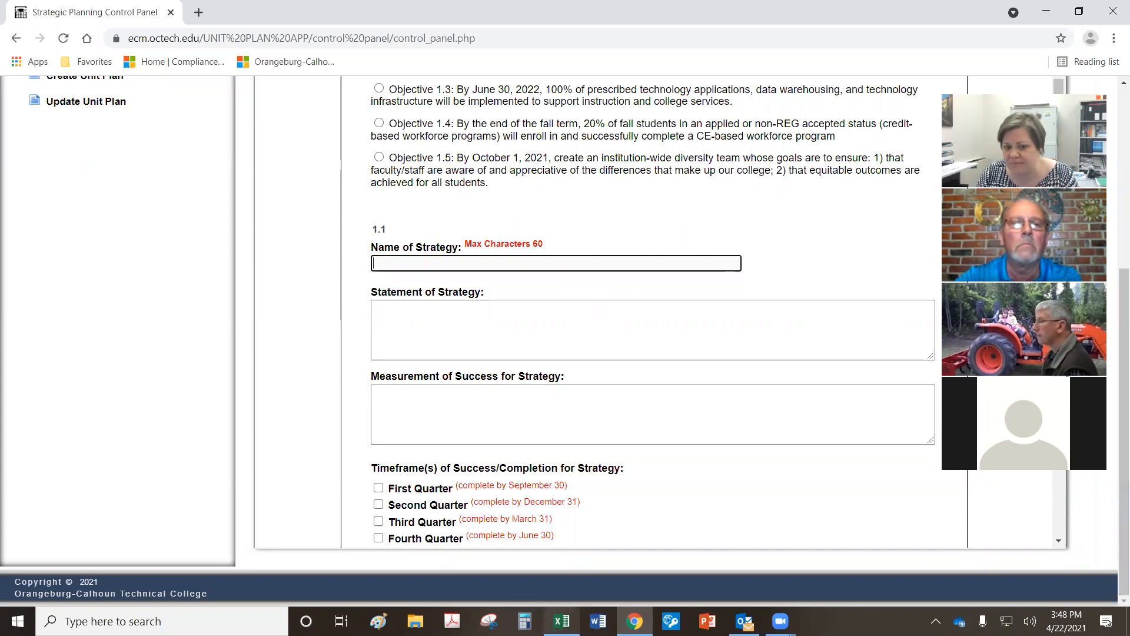
{"action": "left_click", "coordinate": [562, 621]}
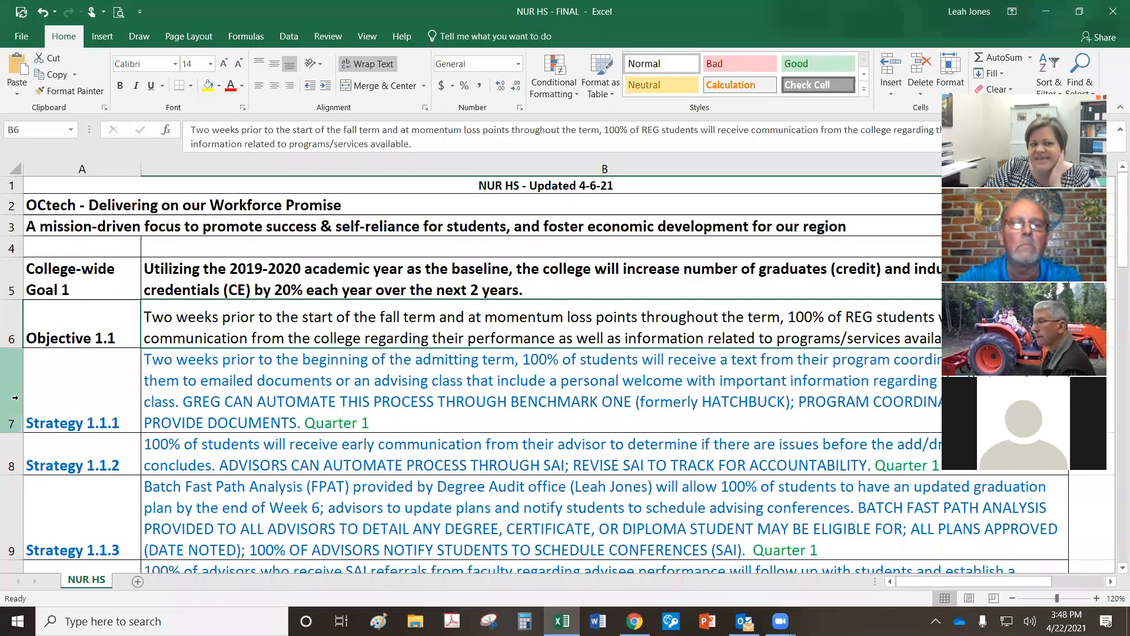
{"action": "left_click", "coordinate": [16, 398]}
{"action": "left_click", "coordinate": [365, 396]}
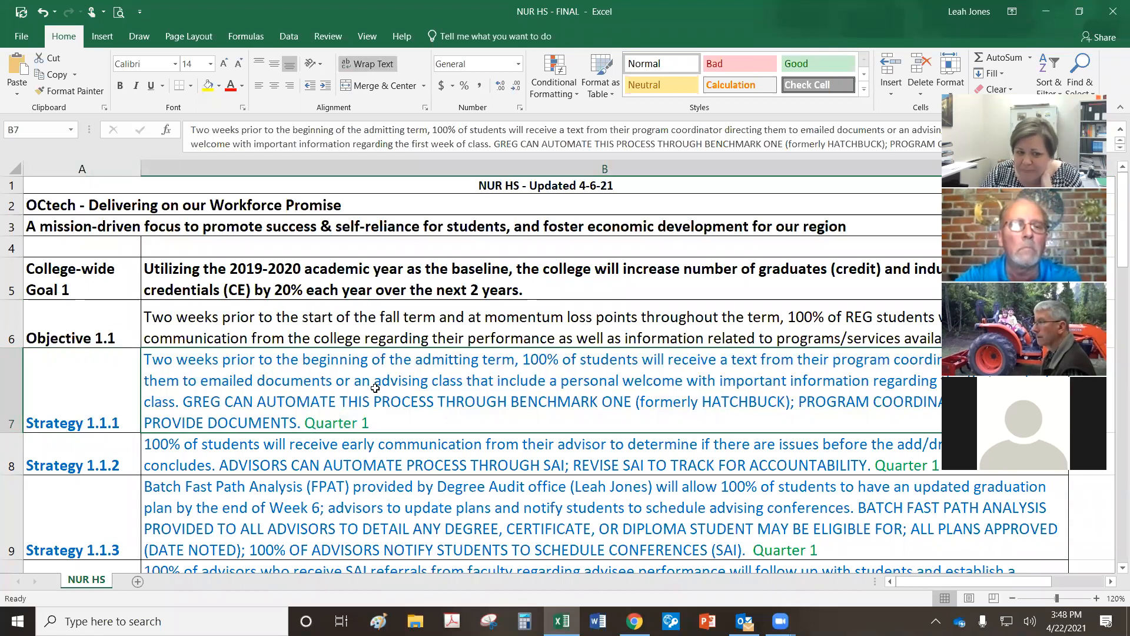
{"action": "double_click", "coordinate": [177, 404]}
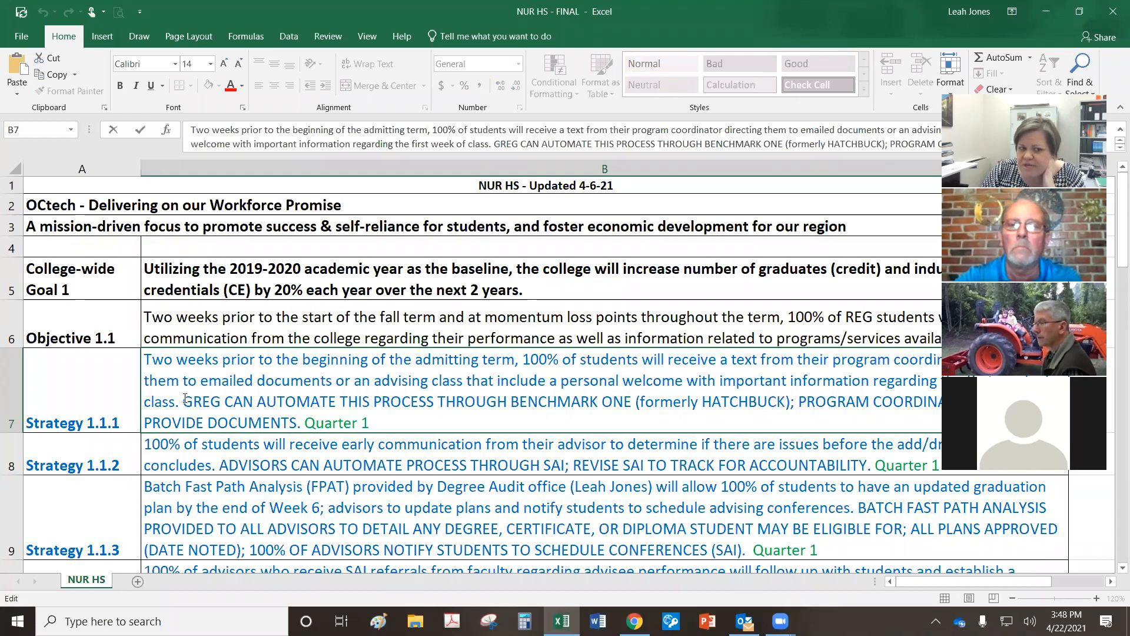
{"action": "left_click_drag", "start_coordinate": [184, 399], "coordinate": [126, 350]}
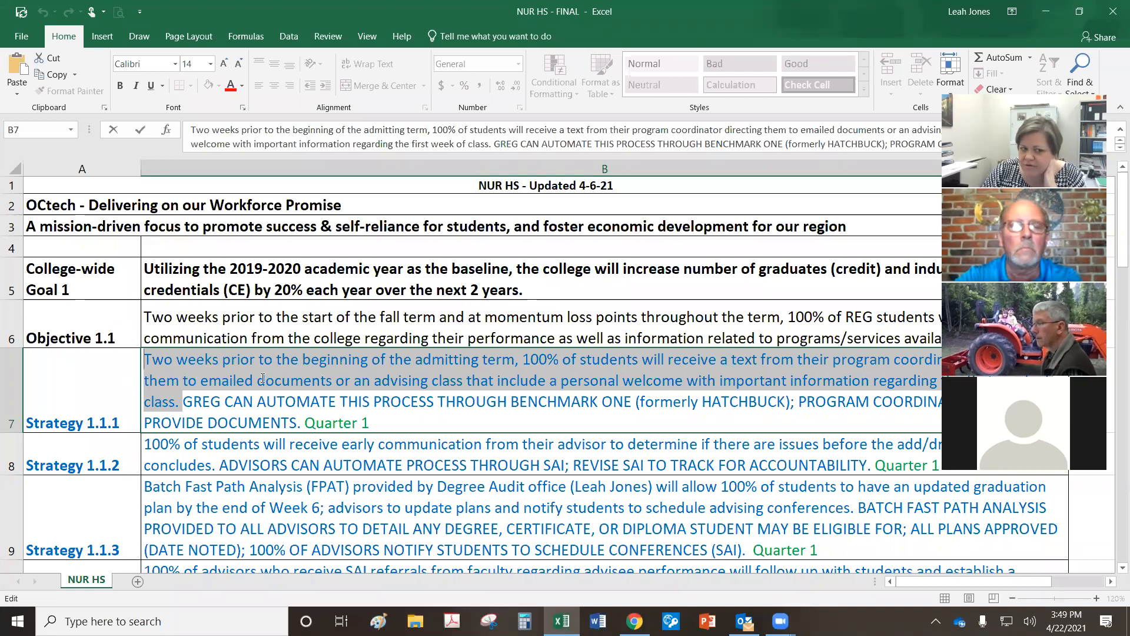
{"action": "left_click_drag", "start_coordinate": [183, 401], "coordinate": [301, 422]}
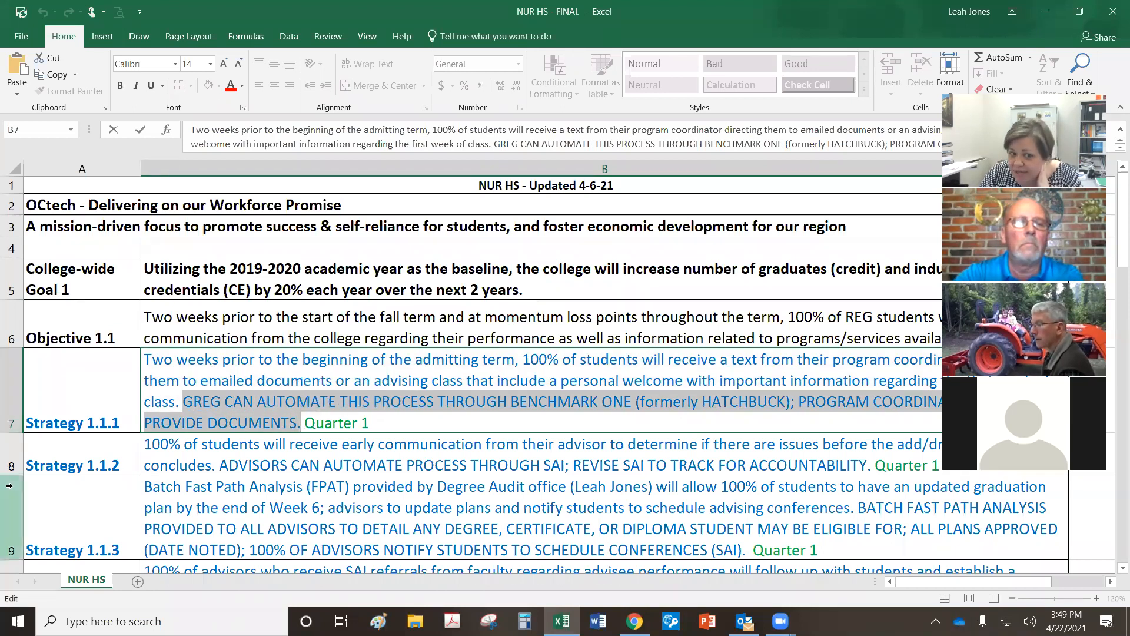
{"action": "left_click_drag", "start_coordinate": [369, 423], "coordinate": [304, 423]}
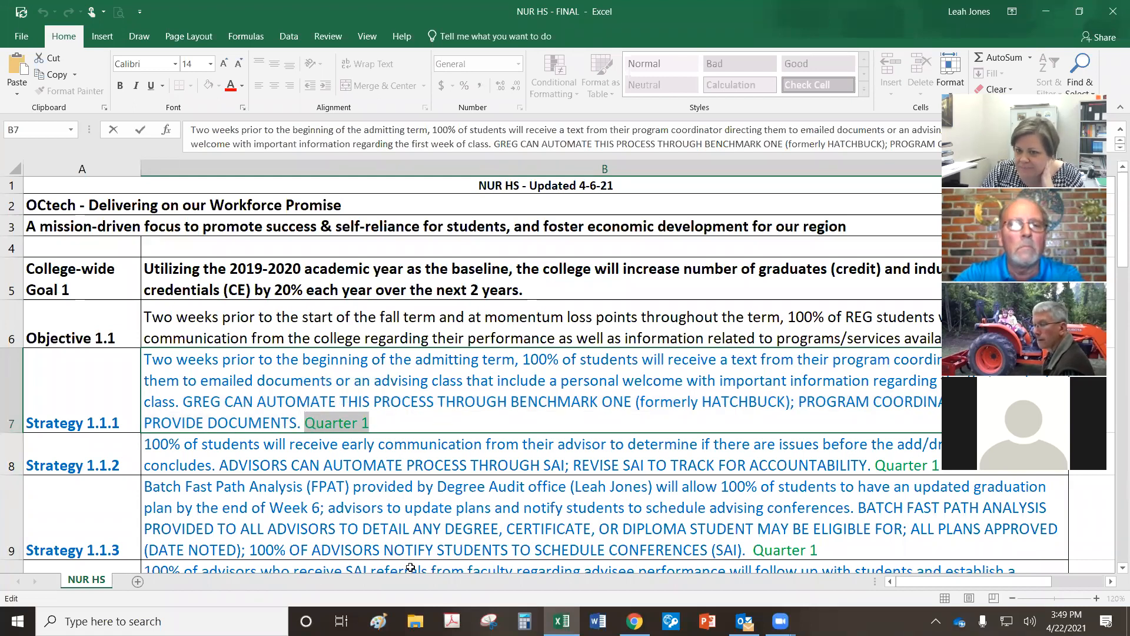
{"action": "left_click", "coordinate": [418, 426]}
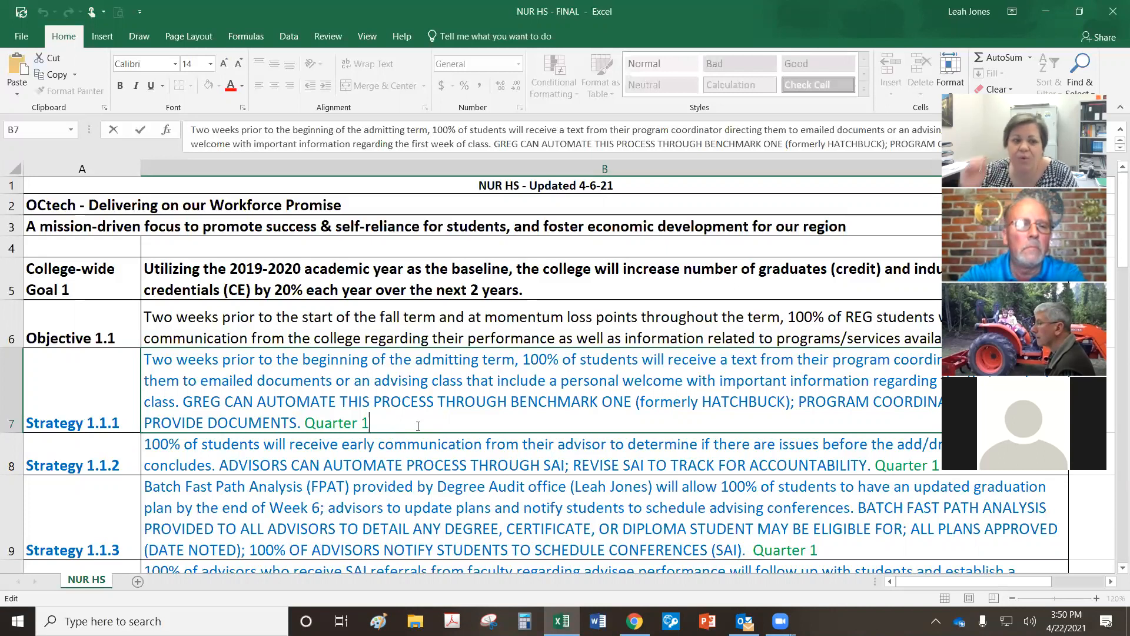
Step: Highlight Quarter 1 and the strategy statement in the workbook, then return to the planning form
{"action": "key", "text": "shift+Left"}
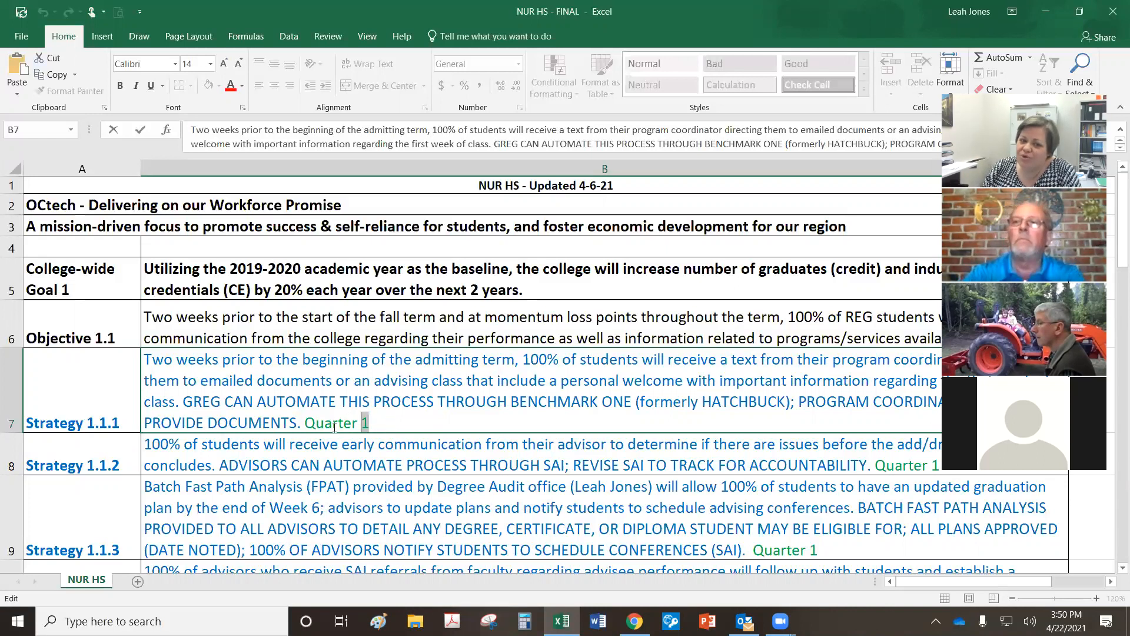
{"action": "left_click_drag", "start_coordinate": [334, 428], "coordinate": [306, 427]}
{"action": "left_click", "coordinate": [429, 410]}
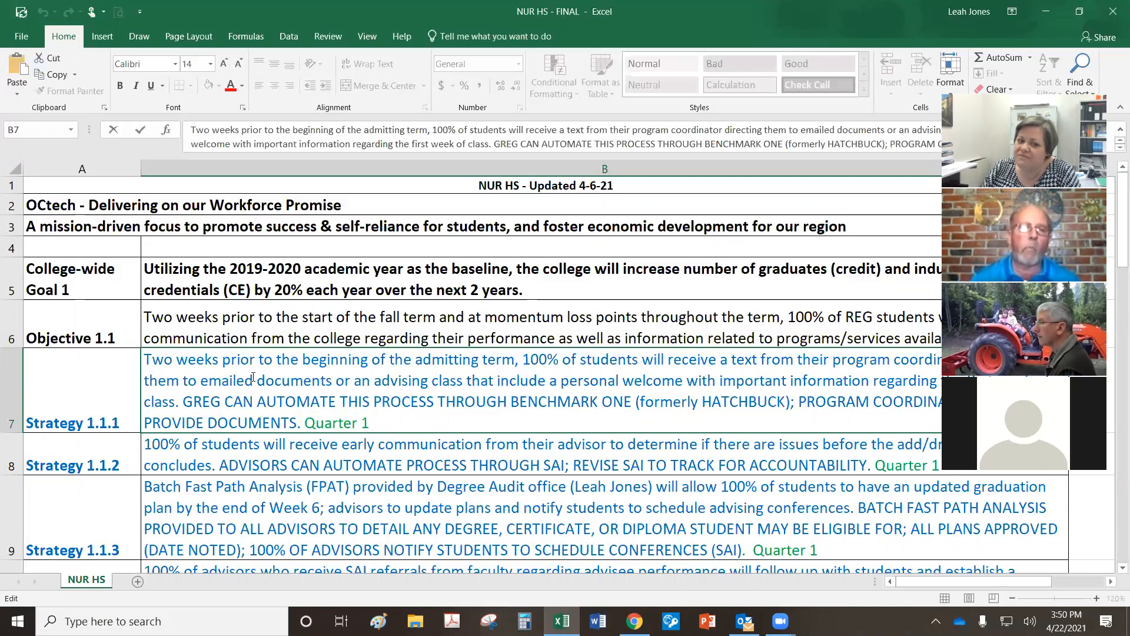
{"action": "left_click_drag", "start_coordinate": [179, 403], "coordinate": [143, 357]}
{"action": "key", "text": "ctrl+c"}
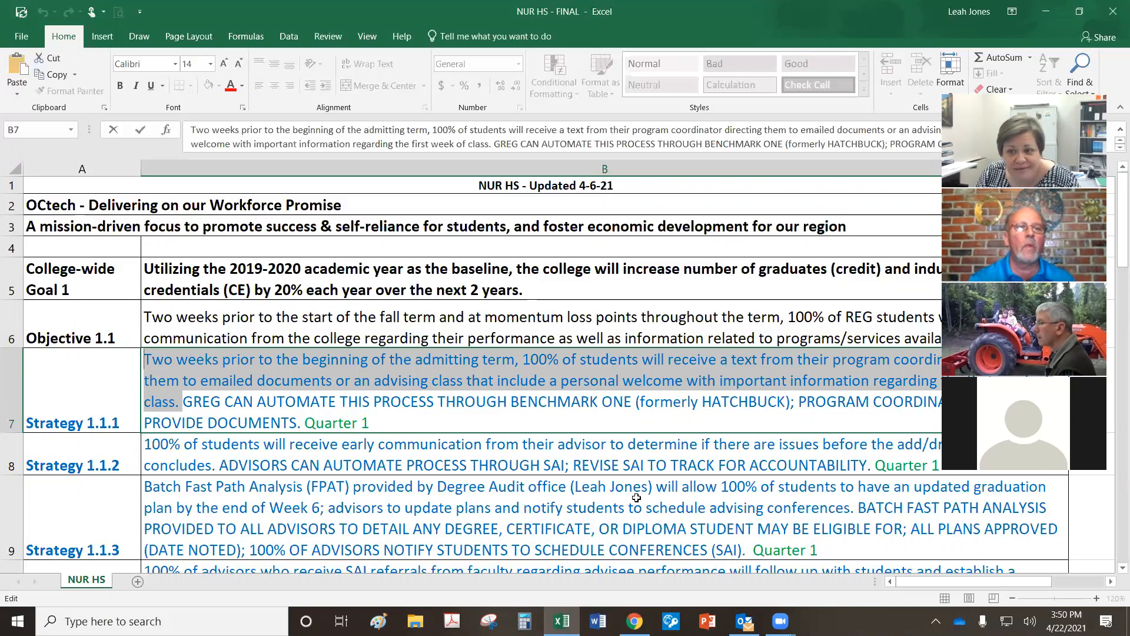
{"action": "mouse_move", "coordinate": [561, 621]}
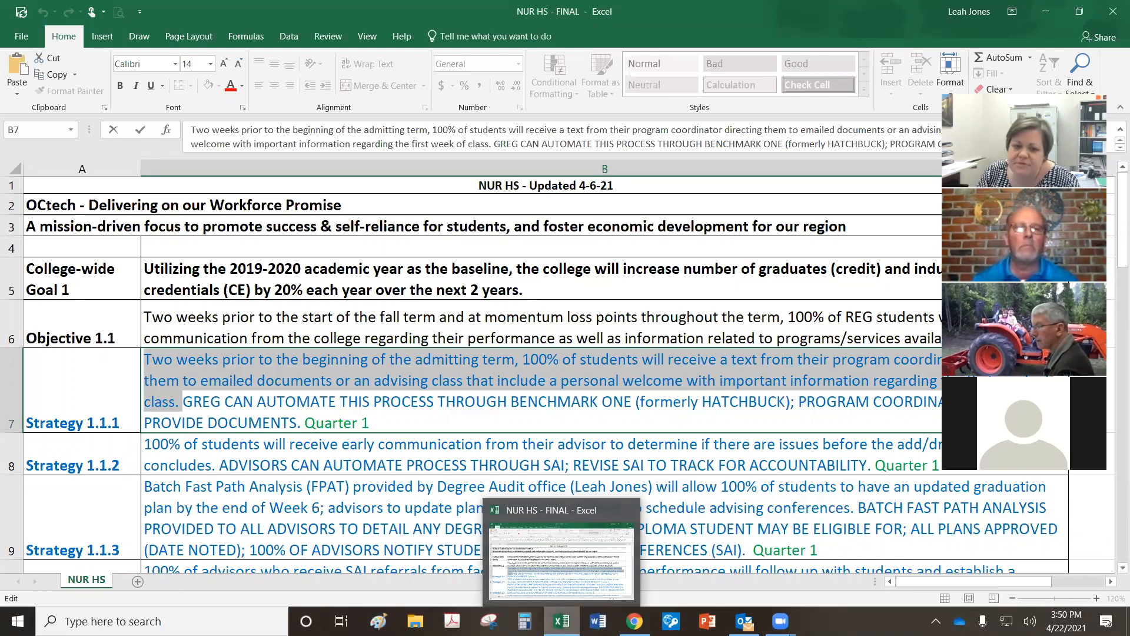
{"action": "left_click", "coordinate": [634, 621]}
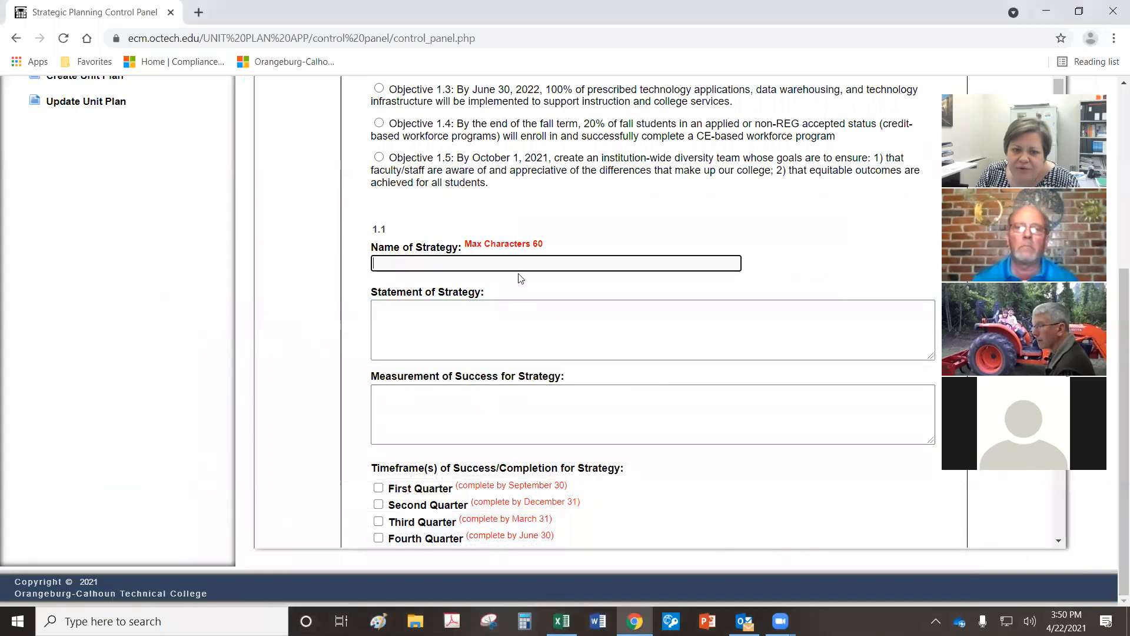
Step: Paste the strategy statement and name Strategy 1.1 'Program Coordinator Communication with Students'
{"action": "left_click", "coordinate": [441, 353]}
{"action": "key", "text": "ctrl+v"}
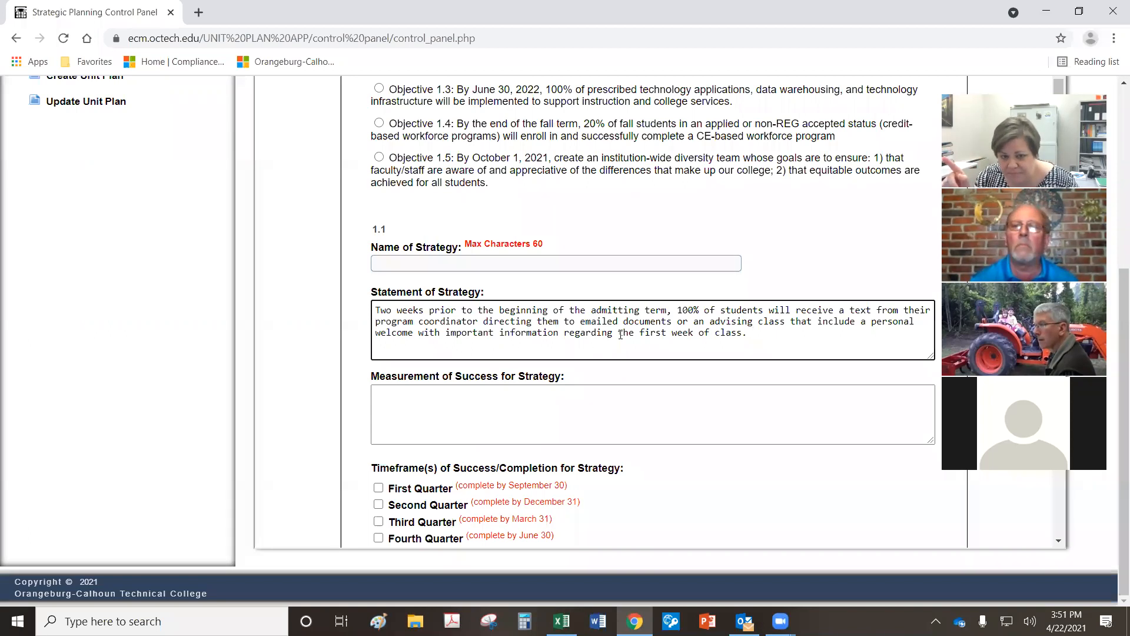
{"action": "left_click", "coordinate": [475, 268]}
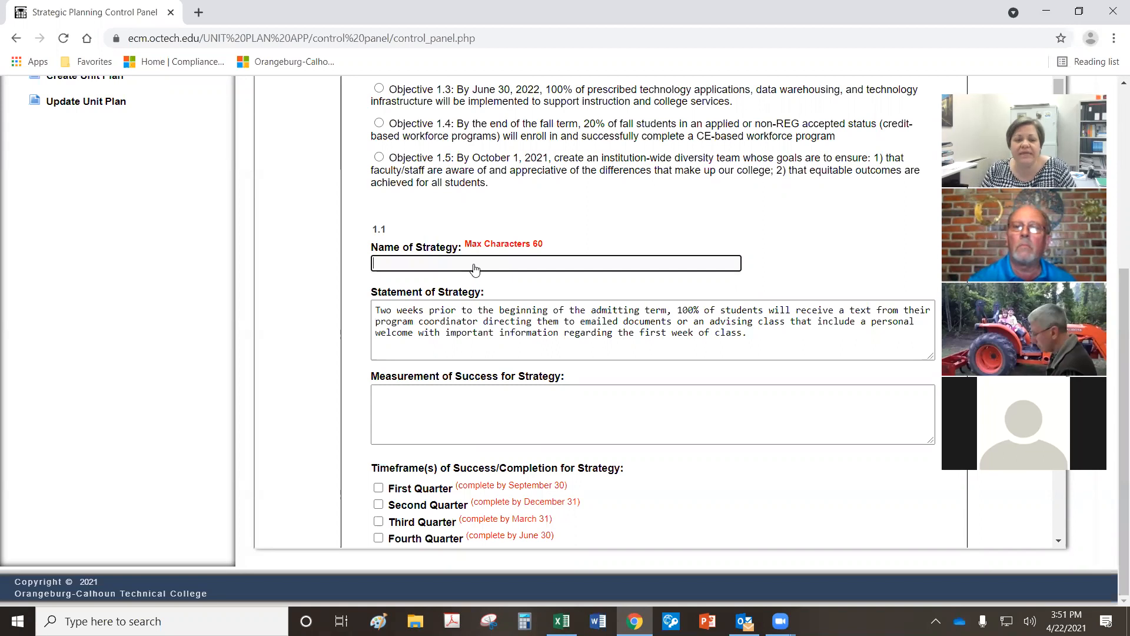
{"action": "type", "text": "P"}
{"action": "key", "text": "BackSpace"}
{"action": "type", "text": "Program Coordinator C"}
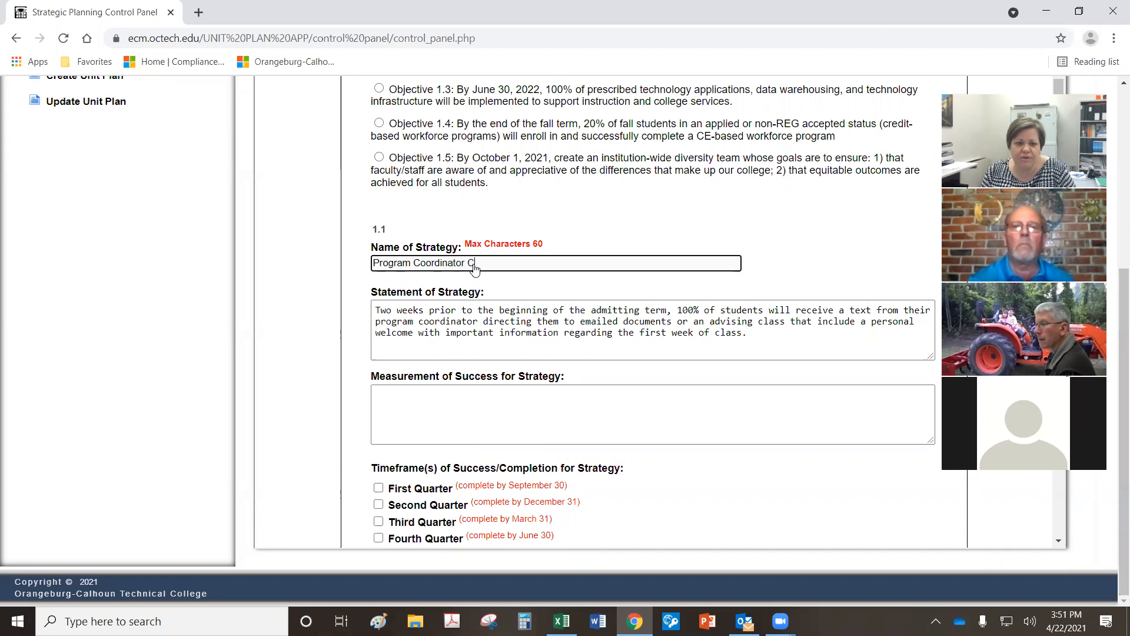
{"action": "type", "text": " o"}
{"action": "type", "text": "Communication with Wt"}
{"action": "key", "text": "BackSpace"}
{"action": "key", "text": "BackSpace"}
{"action": "type", "text": "Students"}
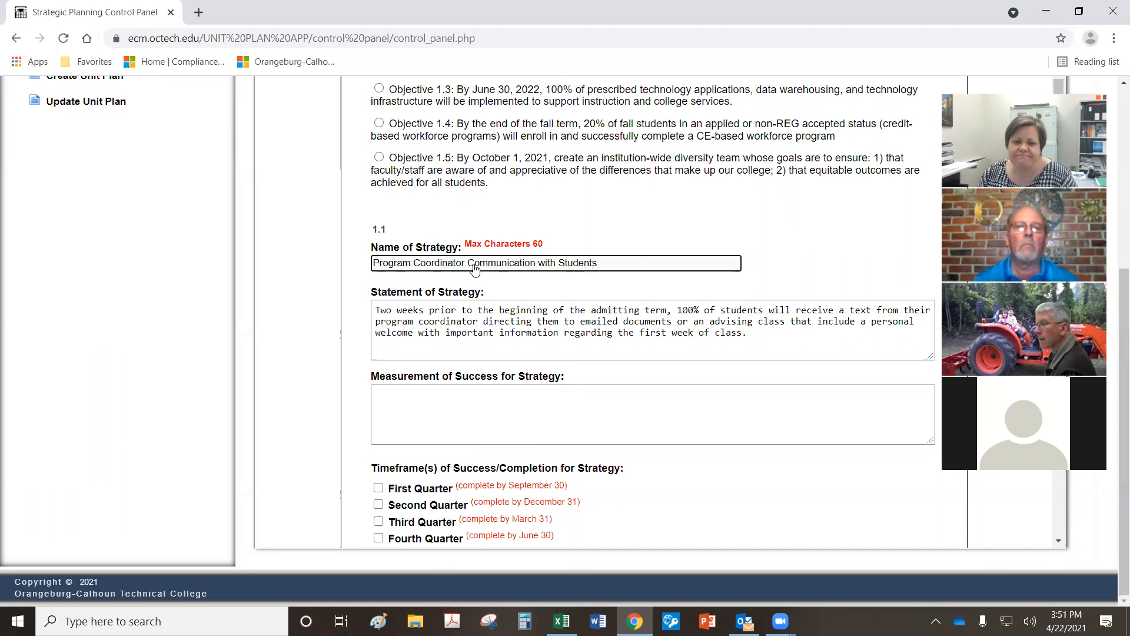
Step: Select the Benchmark One automation note in cell B7 of the workbook
{"action": "left_click", "coordinate": [462, 421]}
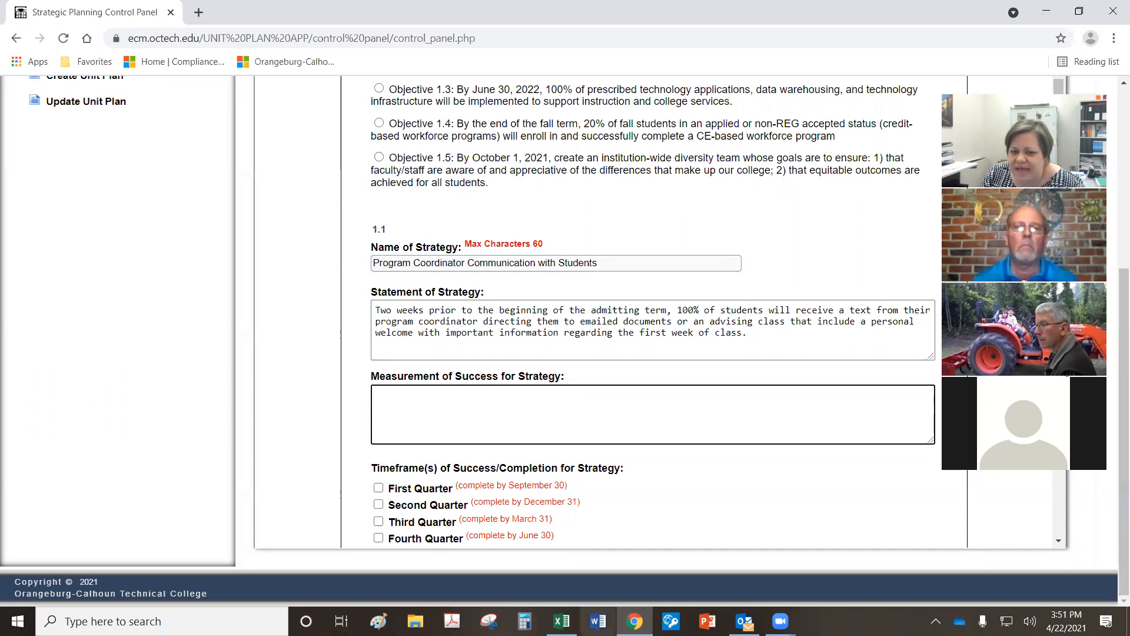
{"action": "left_click", "coordinate": [564, 619]}
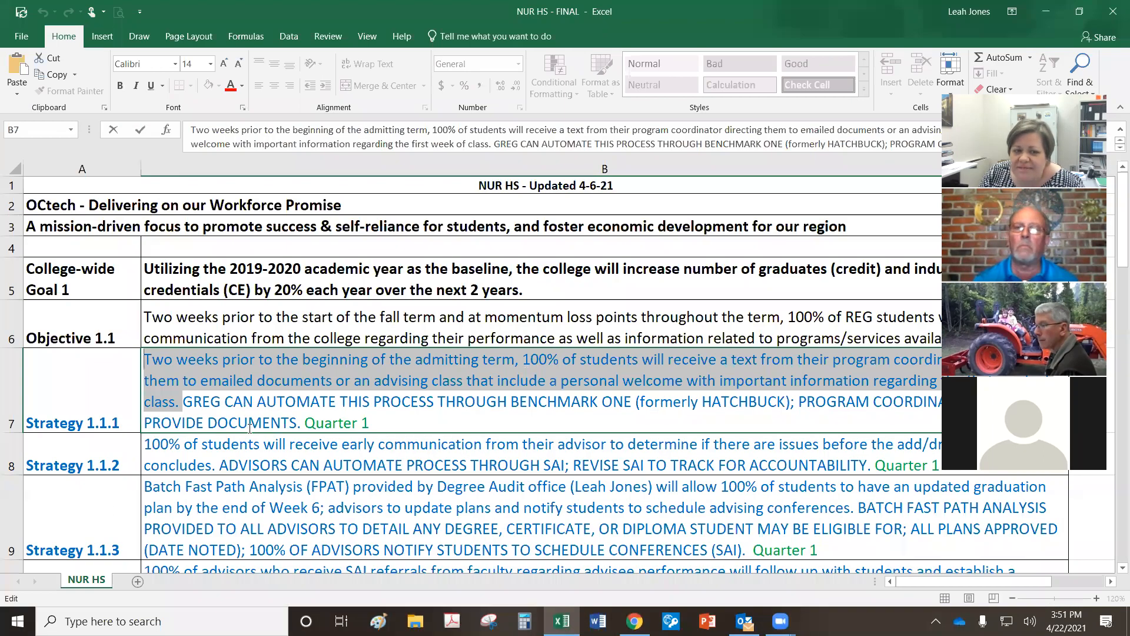
{"action": "left_click", "coordinate": [249, 422]}
{"action": "left_click_drag", "start_coordinate": [184, 403], "coordinate": [300, 426]}
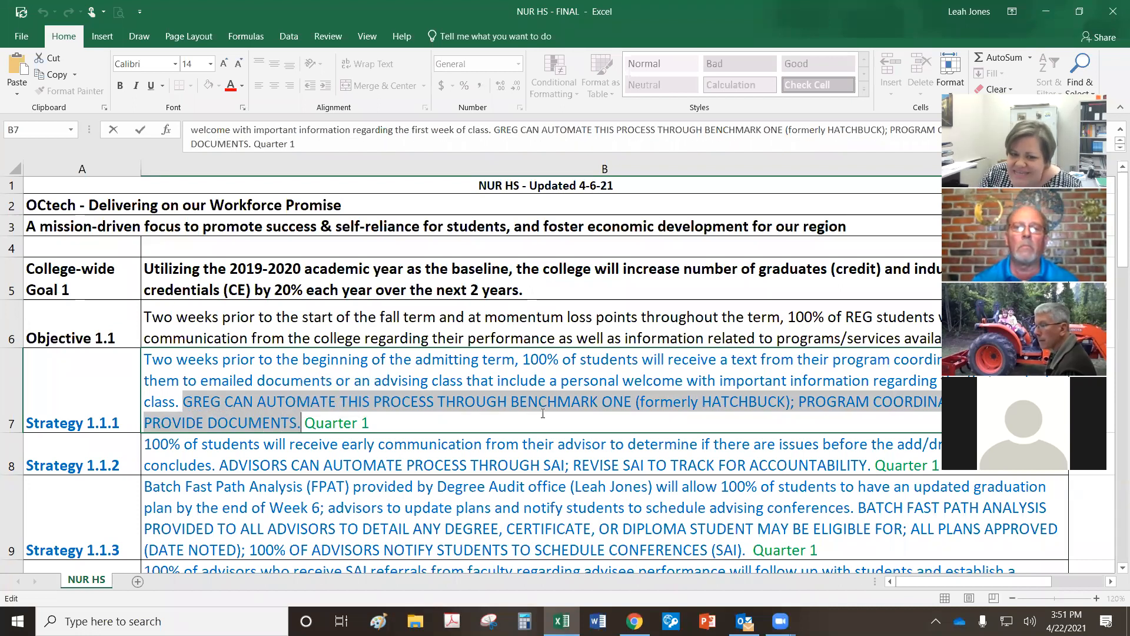
Step: Paste the Benchmark One automation note into the Measurement of Success field
{"action": "left_click", "coordinate": [634, 621]}
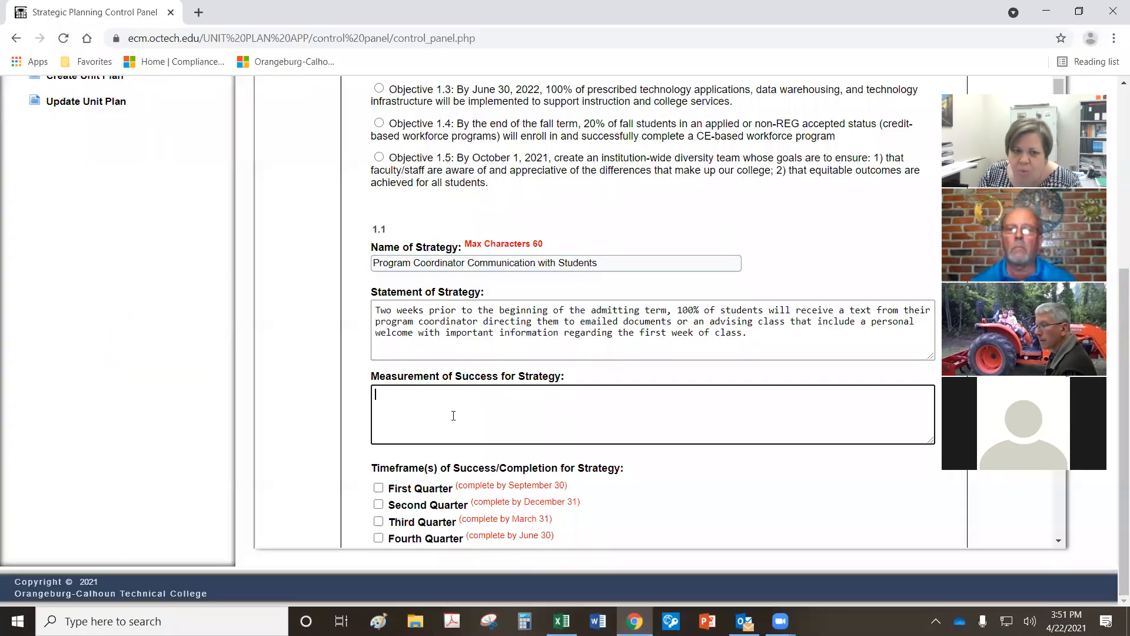
{"action": "type", "text": "GREG CAN AUTOMATE THIS PROCESS THROUGH BENCHMARK ONE (formerly HATCHBUCK); PROGRAM COORDINATORS TO PROVIDE DOCUMENTS."}
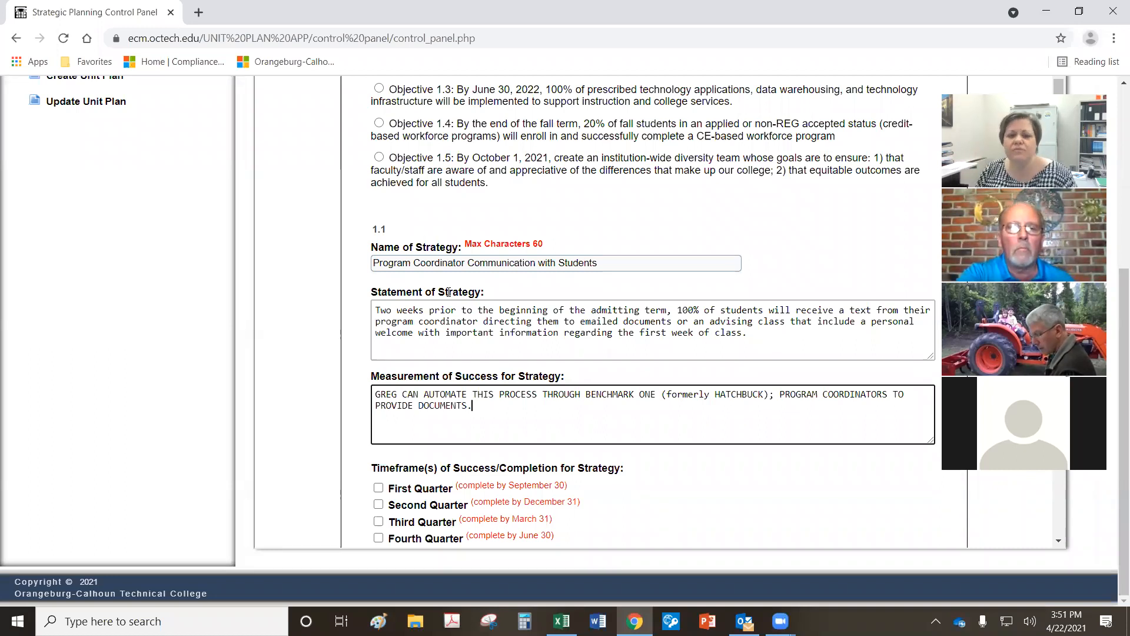
{"action": "scroll", "coordinate": [504, 330], "scroll_direction": "down", "scroll_amount": 2}
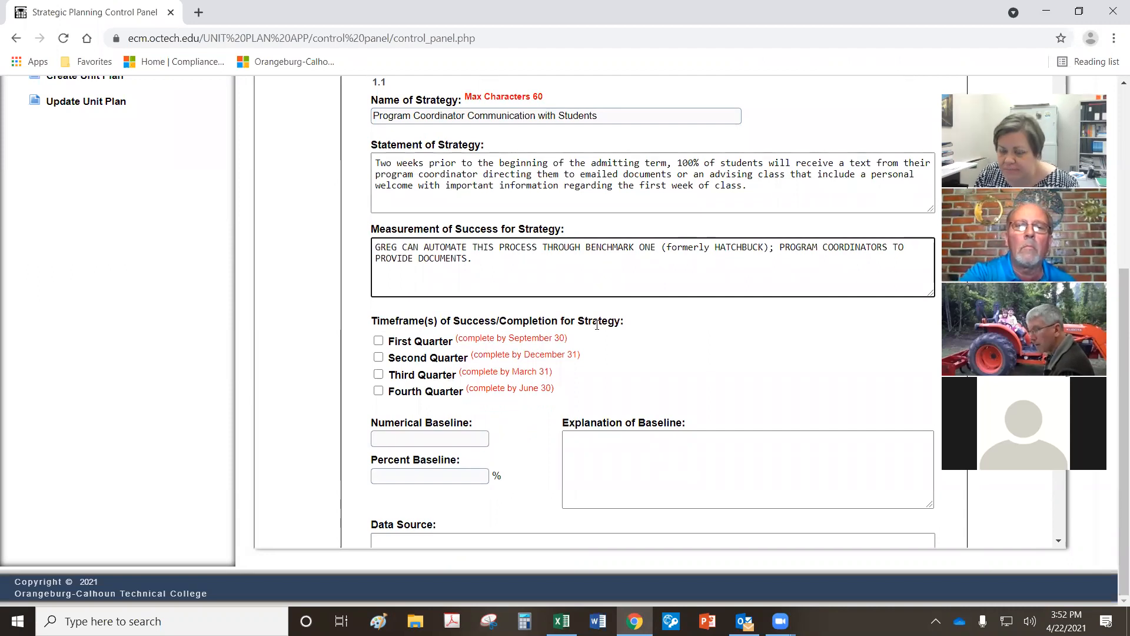
Step: Tick all four quarter checkboxes, clear them, and leave only First Quarter checked
{"action": "left_click", "coordinate": [378, 341]}
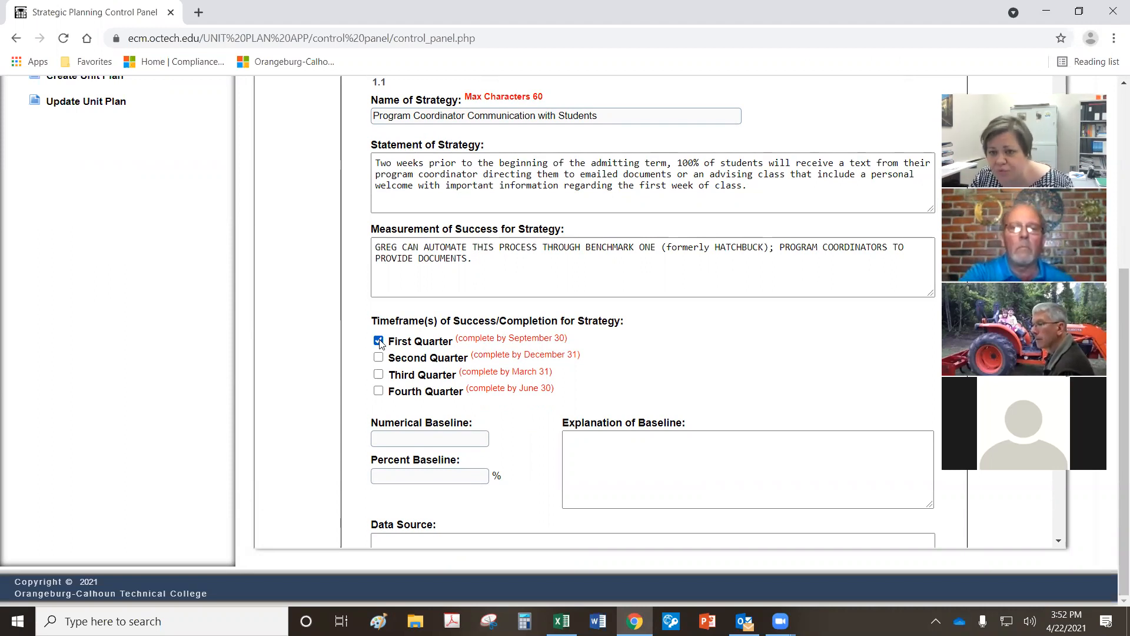
{"action": "left_click", "coordinate": [379, 374]}
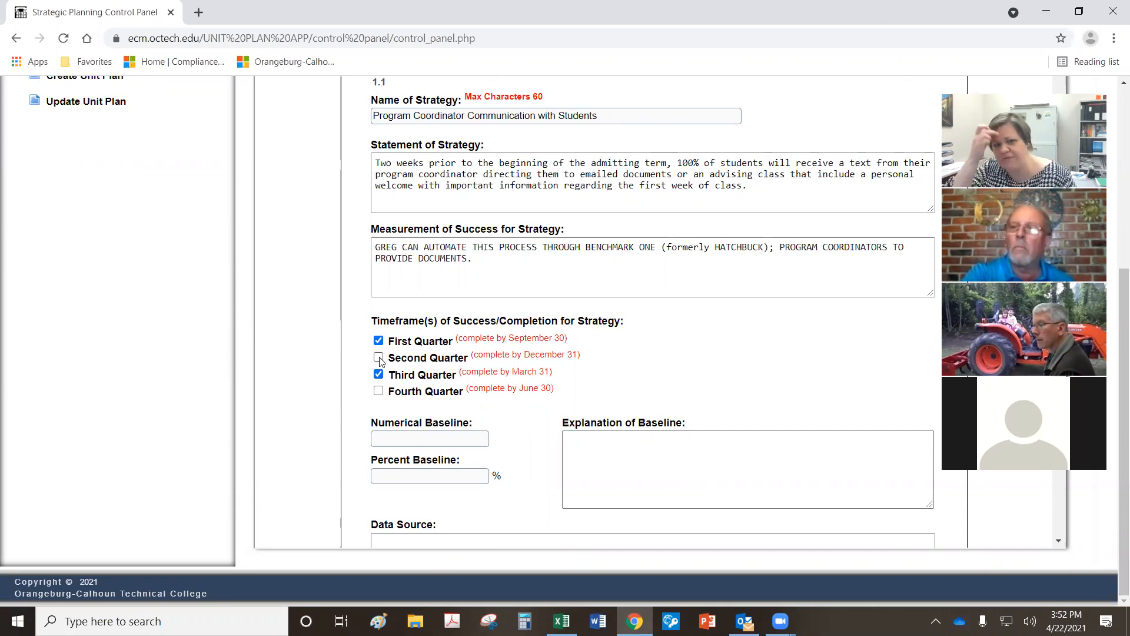
{"action": "left_click", "coordinate": [378, 357]}
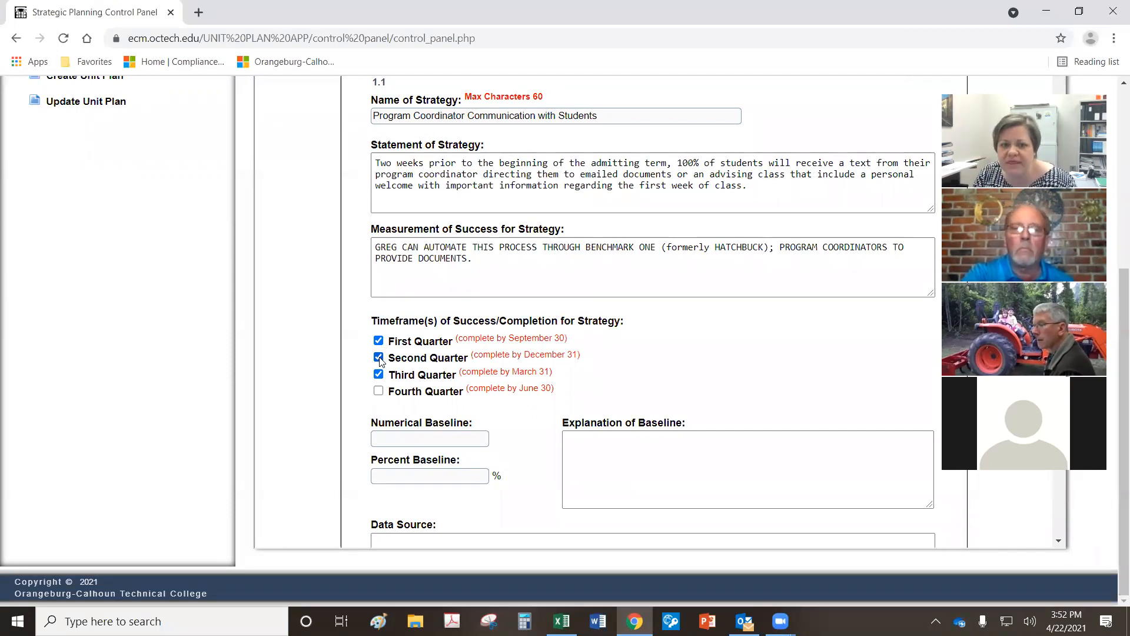
{"action": "left_click", "coordinate": [379, 391]}
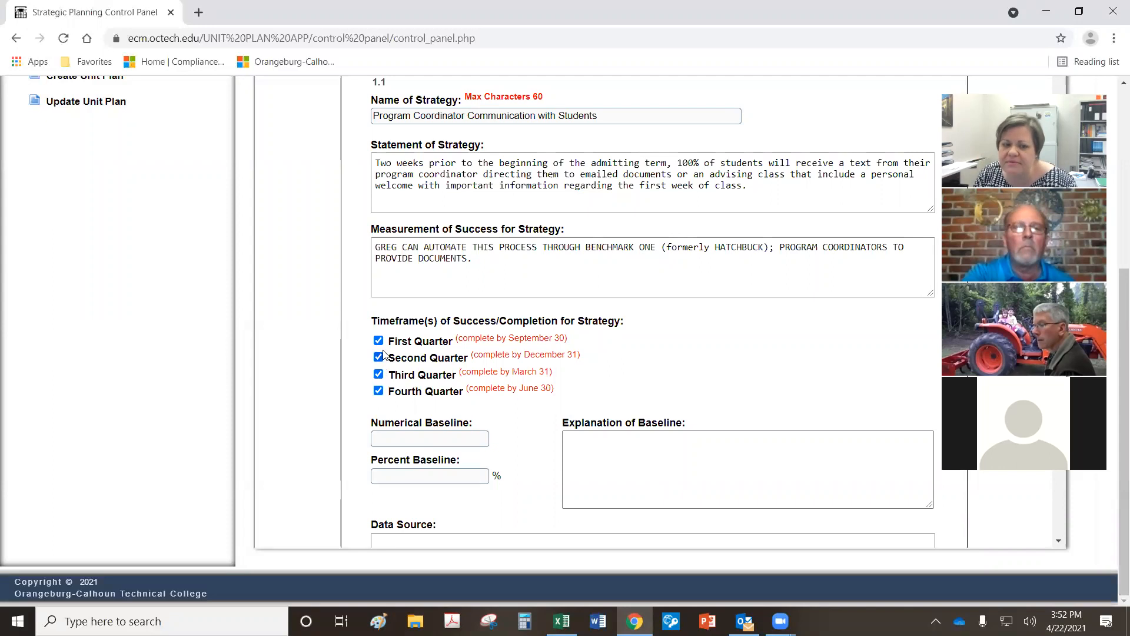
{"action": "left_click", "coordinate": [379, 357]}
{"action": "left_click", "coordinate": [378, 374]}
{"action": "left_click", "coordinate": [379, 391]}
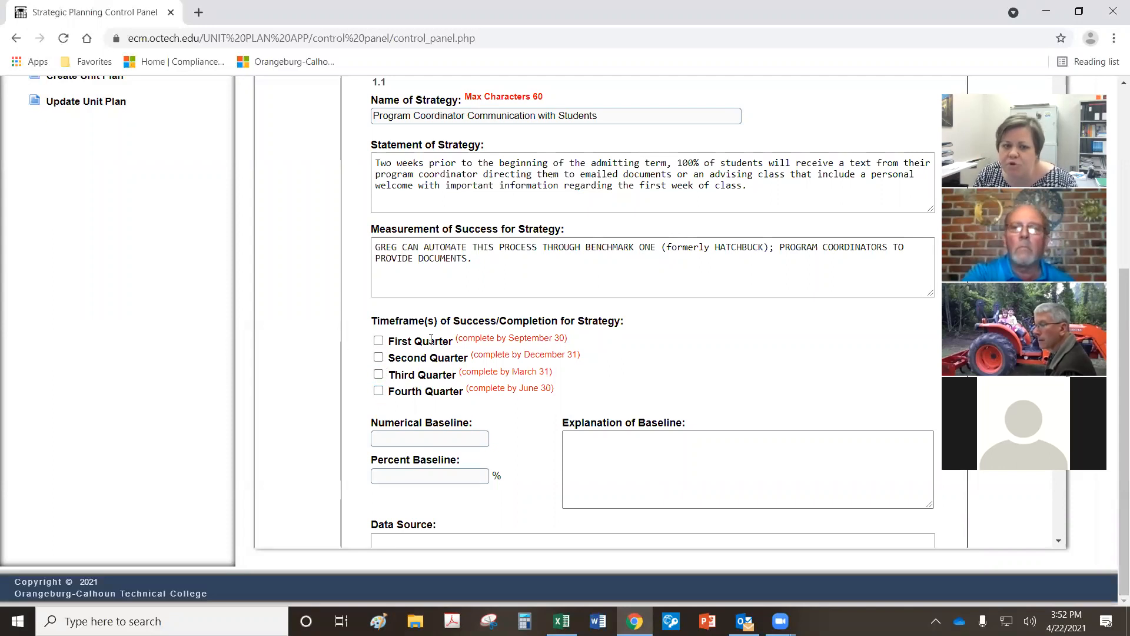
{"action": "left_click", "coordinate": [379, 340]}
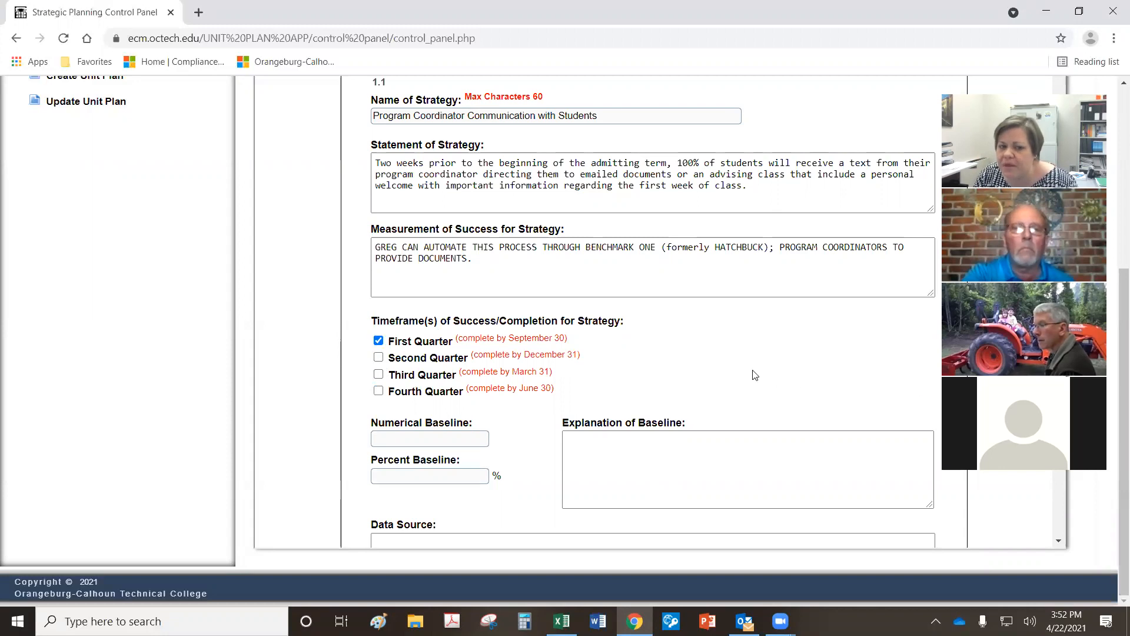
{"action": "scroll", "coordinate": [468, 383], "scroll_direction": "down", "scroll_amount": 1}
{"action": "scroll", "coordinate": [468, 384], "scroll_direction": "down", "scroll_amount": 3}
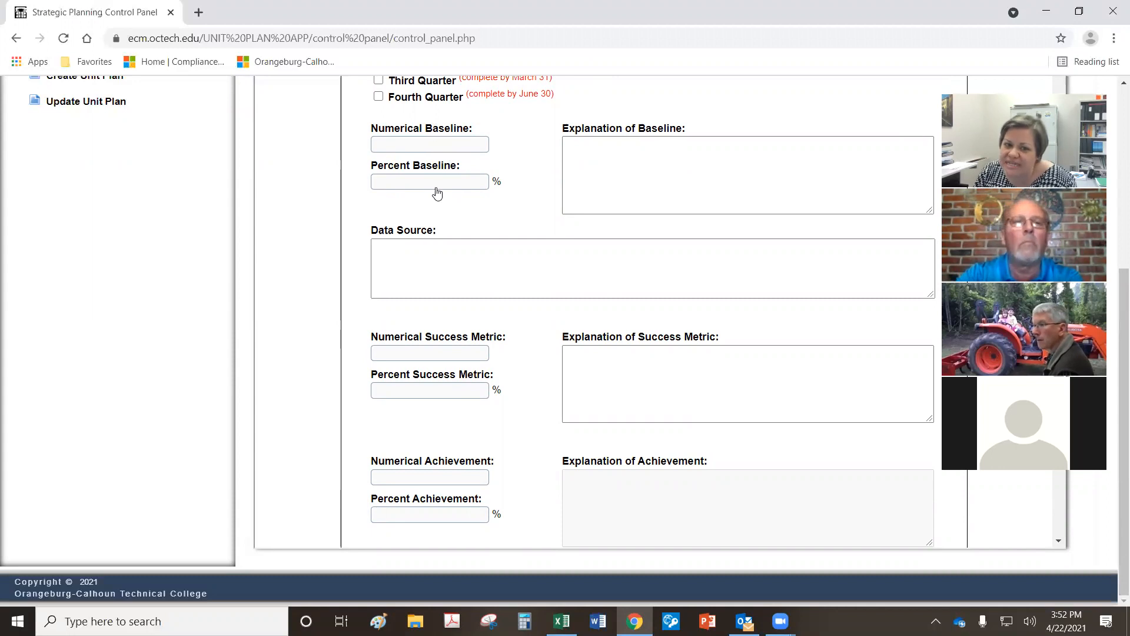
Step: Enter 0 for numerical and percent baselines, explained as 'Baseline will be established this academic year.'
{"action": "scroll", "coordinate": [625, 213], "scroll_direction": "up", "scroll_amount": 4}
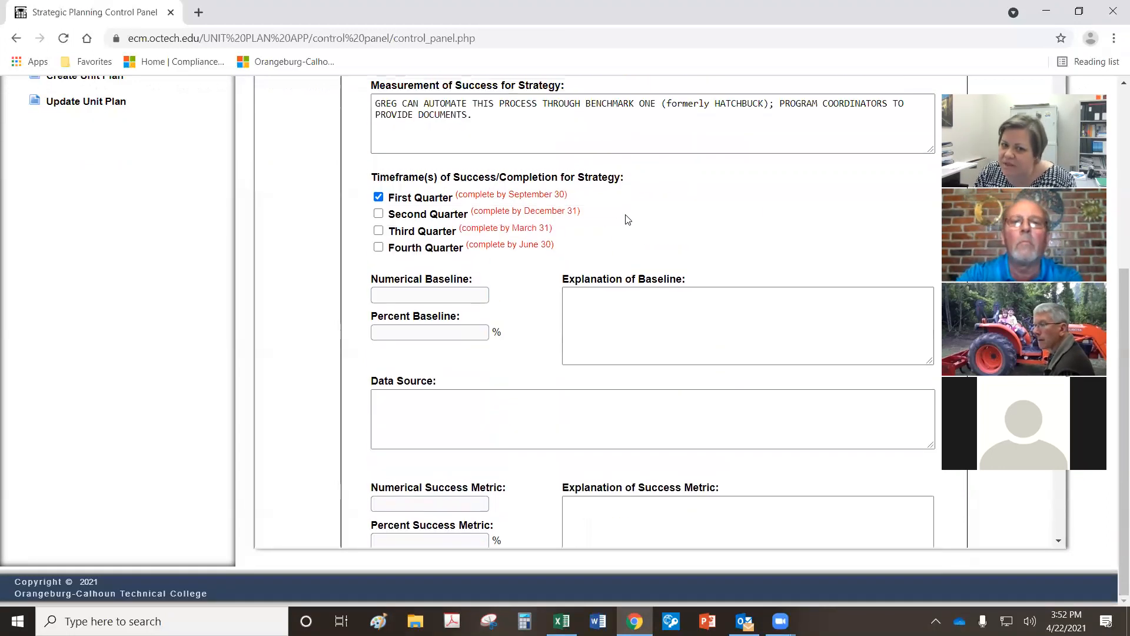
{"action": "left_click_drag", "start_coordinate": [378, 89], "coordinate": [813, 111]}
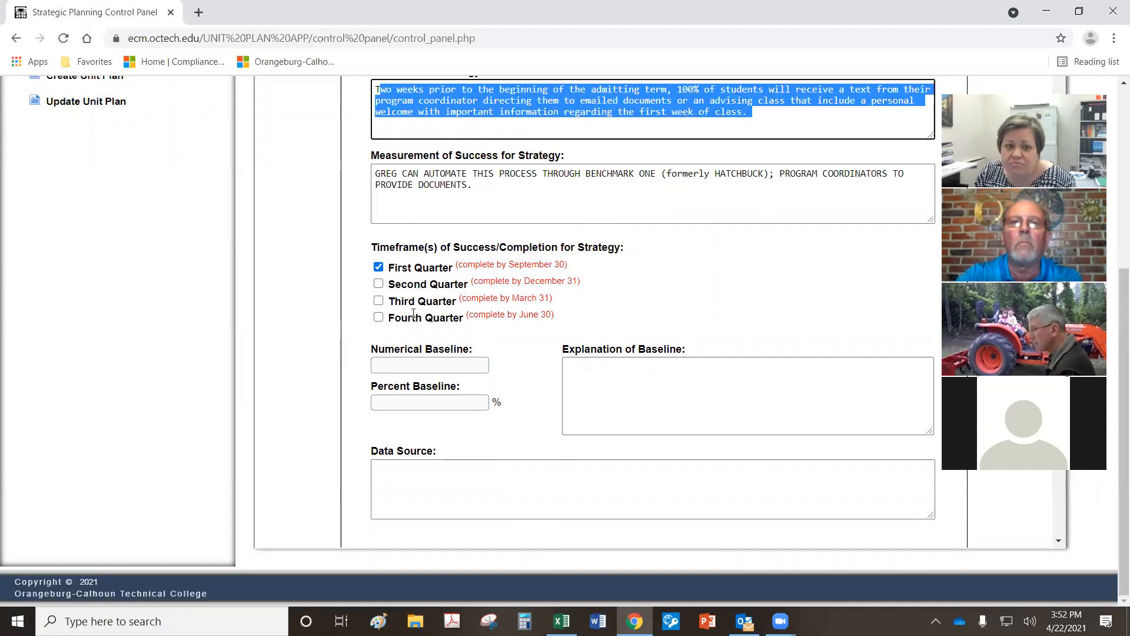
{"action": "left_click", "coordinate": [417, 366]}
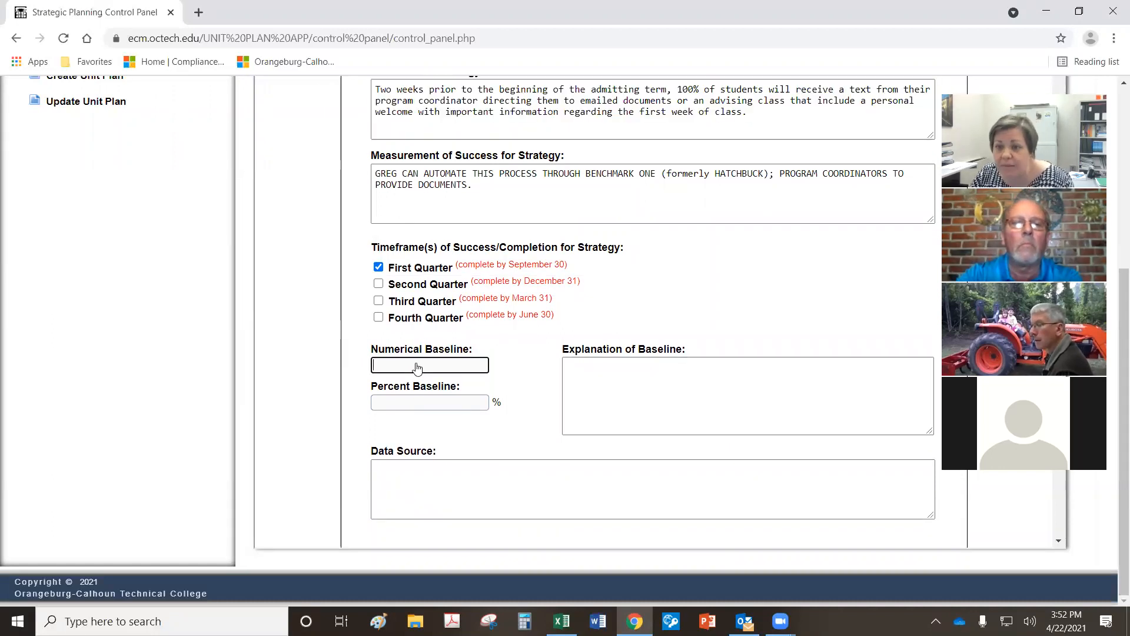
{"action": "type", "text": "0"}
{"action": "left_click", "coordinate": [409, 405]}
{"action": "type", "text": "0"}
{"action": "left_click", "coordinate": [758, 398]}
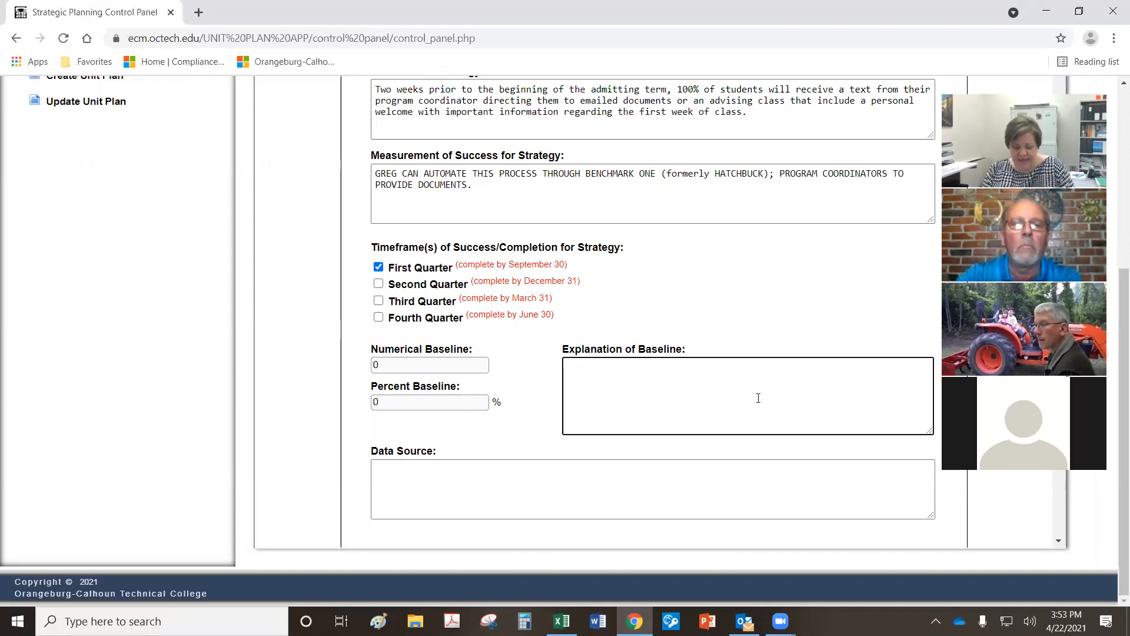
{"action": "type", "text": "Baseline will be "}
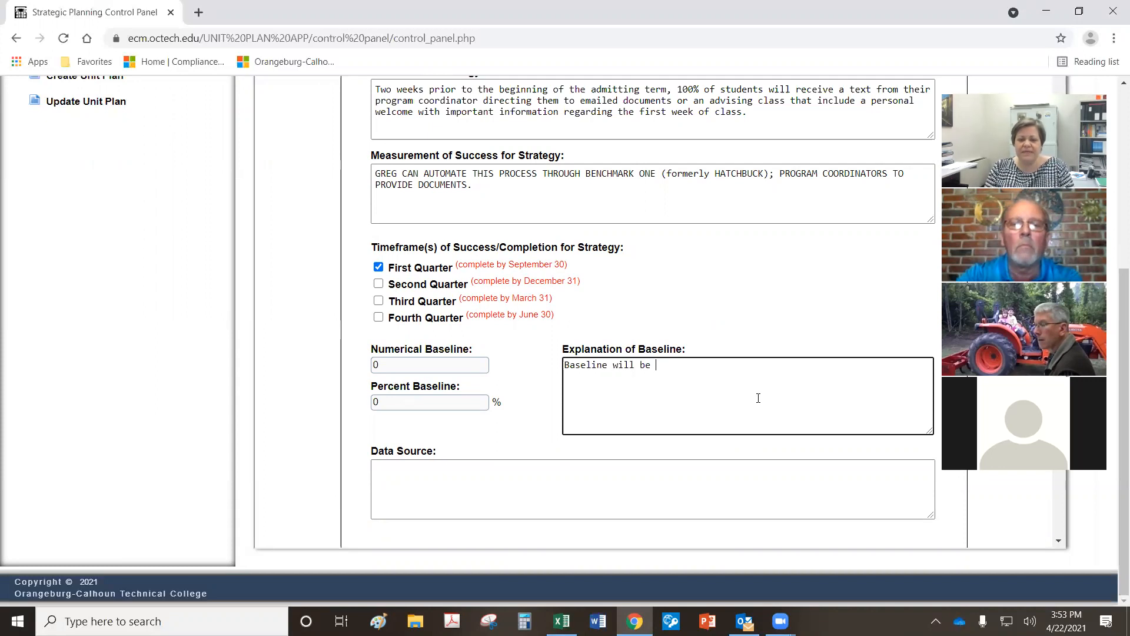
{"action": "type", "text": "established th"}
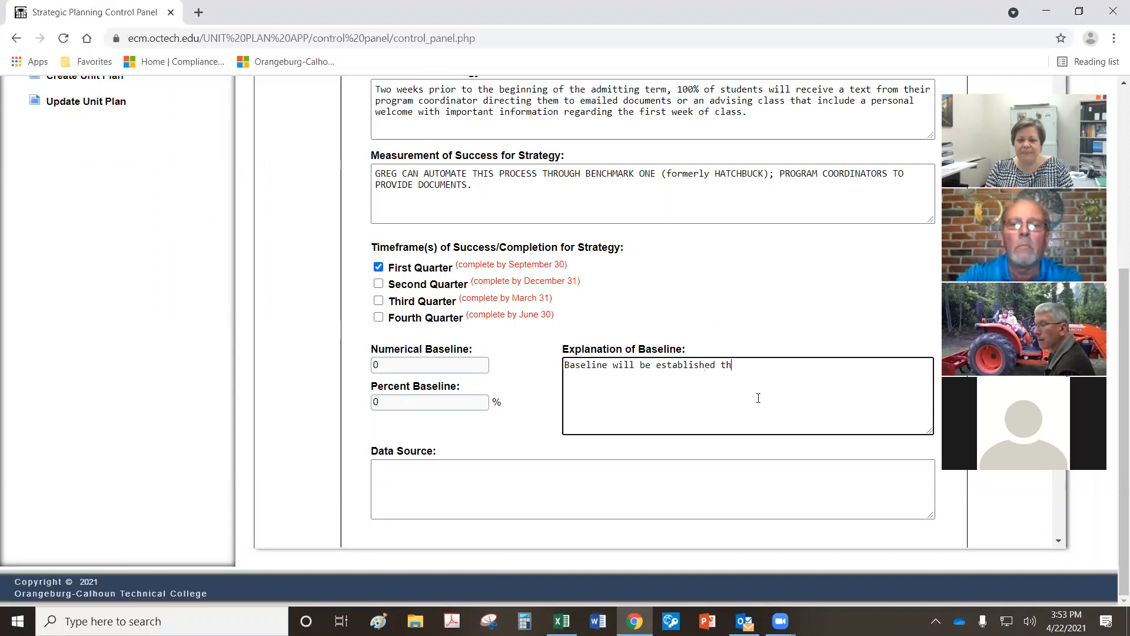
{"action": "type", "text": "is academic year."}
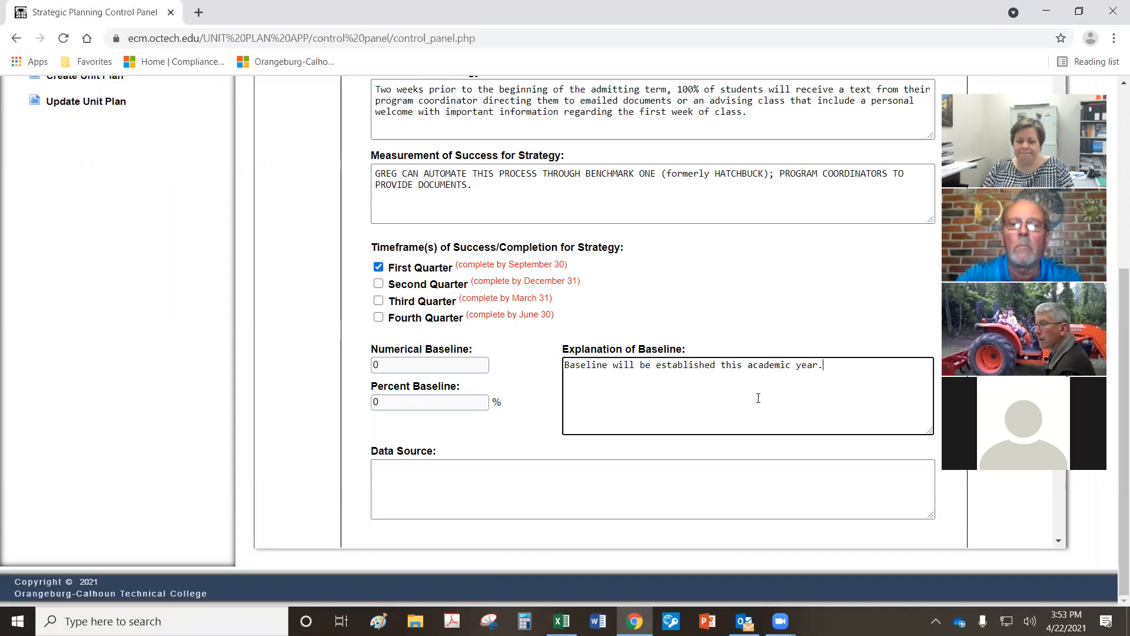
{"action": "scroll", "coordinate": [706, 397], "scroll_direction": "down", "scroll_amount": 1}
{"action": "left_click", "coordinate": [627, 415]}
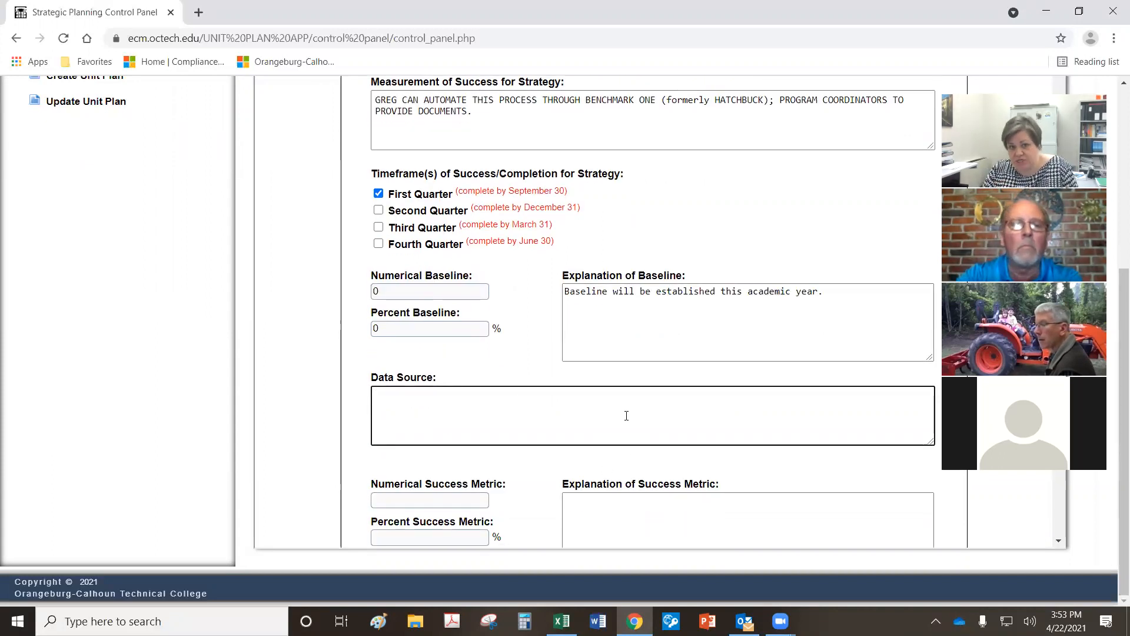
Step: Enter 'Benchmark One reports' as the data source and 100 as the percent success metric
{"action": "type", "text": "Benchmark One reports"}
{"action": "scroll", "coordinate": [672, 397], "scroll_direction": "down", "scroll_amount": 4}
{"action": "left_click", "coordinate": [406, 280]}
{"action": "left_click", "coordinate": [383, 319]}
{"action": "type", "text": "100"}
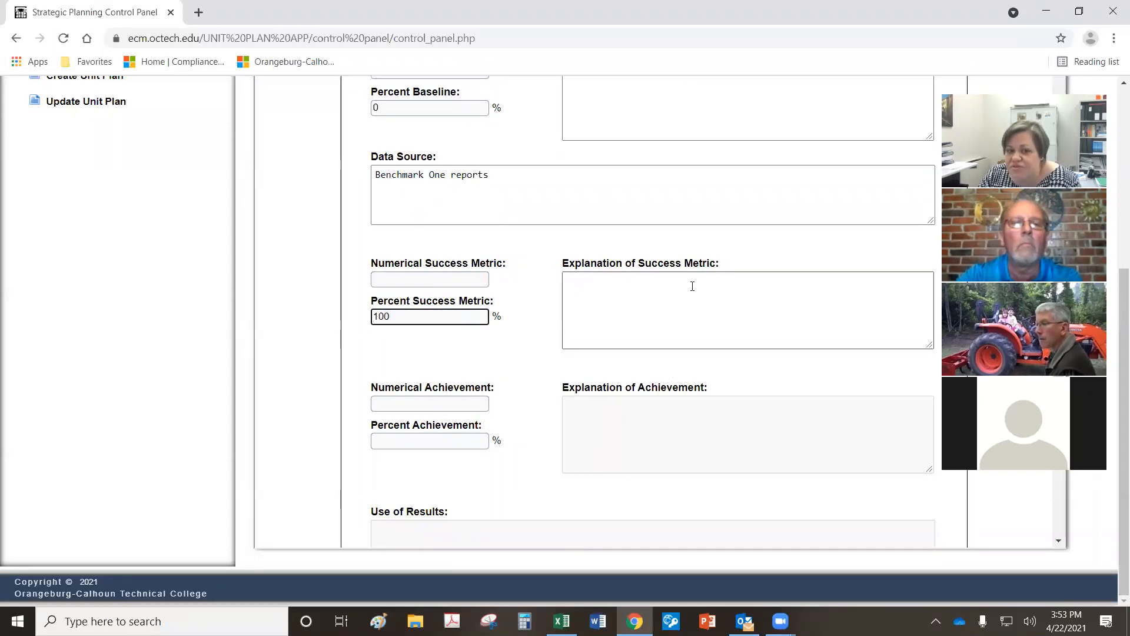
{"action": "left_click", "coordinate": [722, 298]}
{"action": "scroll", "coordinate": [746, 301], "scroll_direction": "up", "scroll_amount": 8}
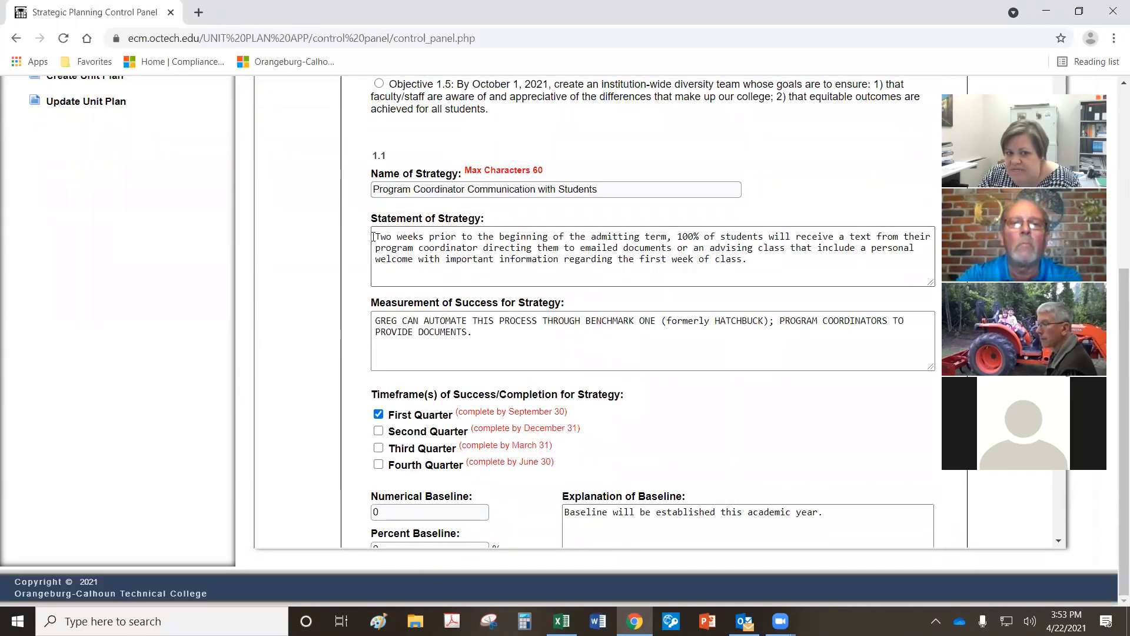
{"action": "left_click_drag", "start_coordinate": [675, 236], "coordinate": [478, 248]}
{"action": "key", "text": "ctrl+c"}
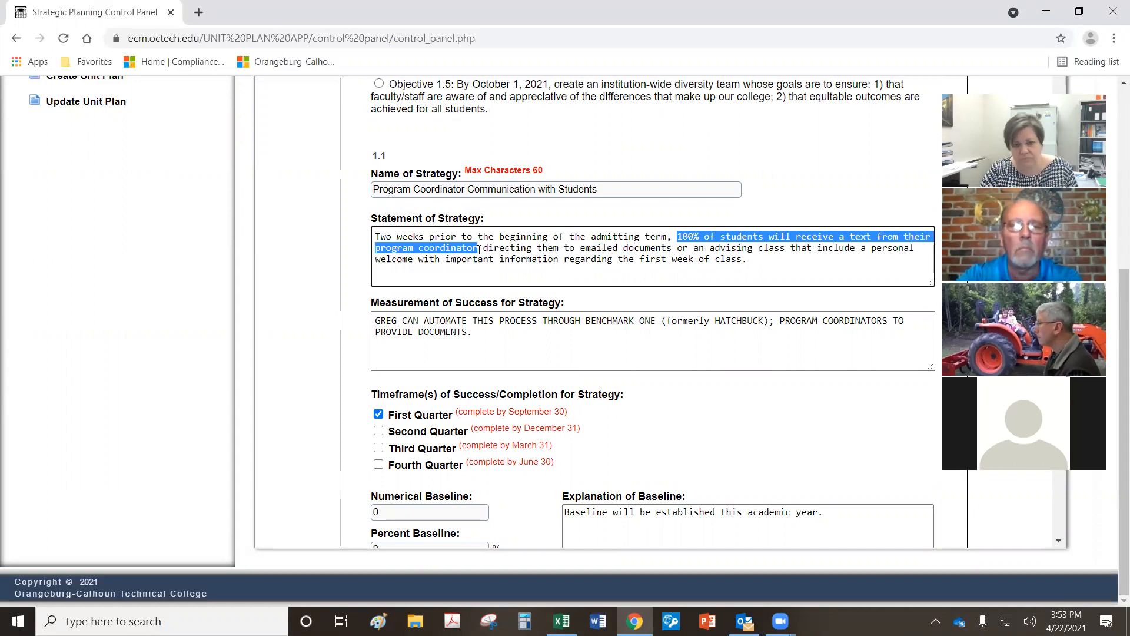
{"action": "scroll", "coordinate": [464, 249], "scroll_direction": "down", "scroll_amount": 8}
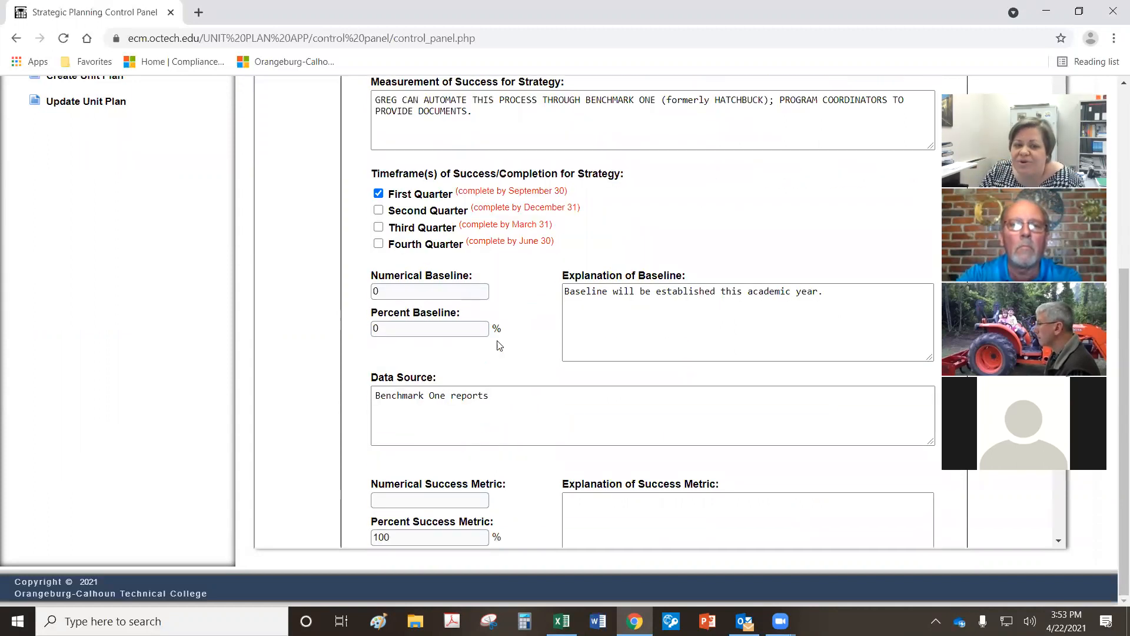
Step: Paste the text-message explanation of the success metric and set the numerical success metric to 330
{"action": "left_click", "coordinate": [686, 320]}
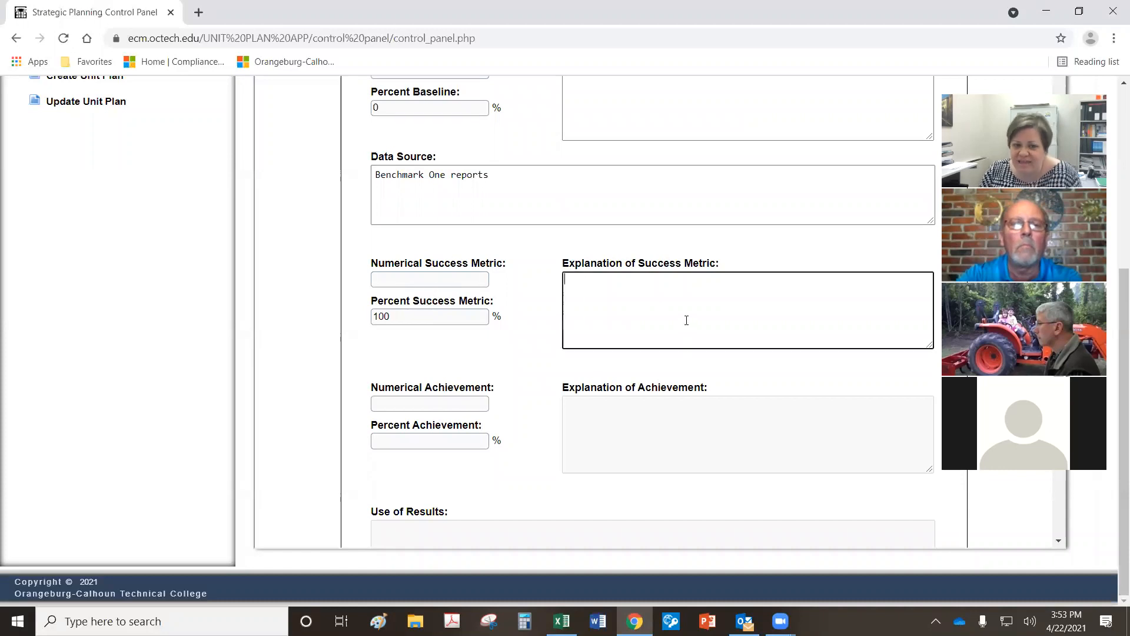
{"action": "key", "text": "ctrl+v"}
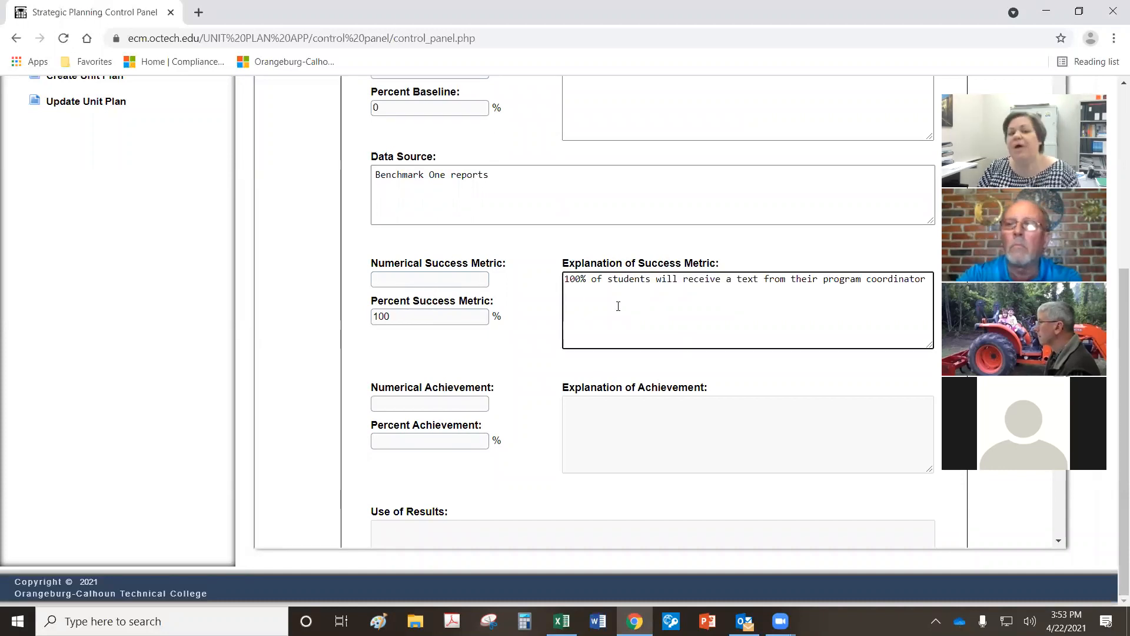
{"action": "left_click", "coordinate": [422, 284]}
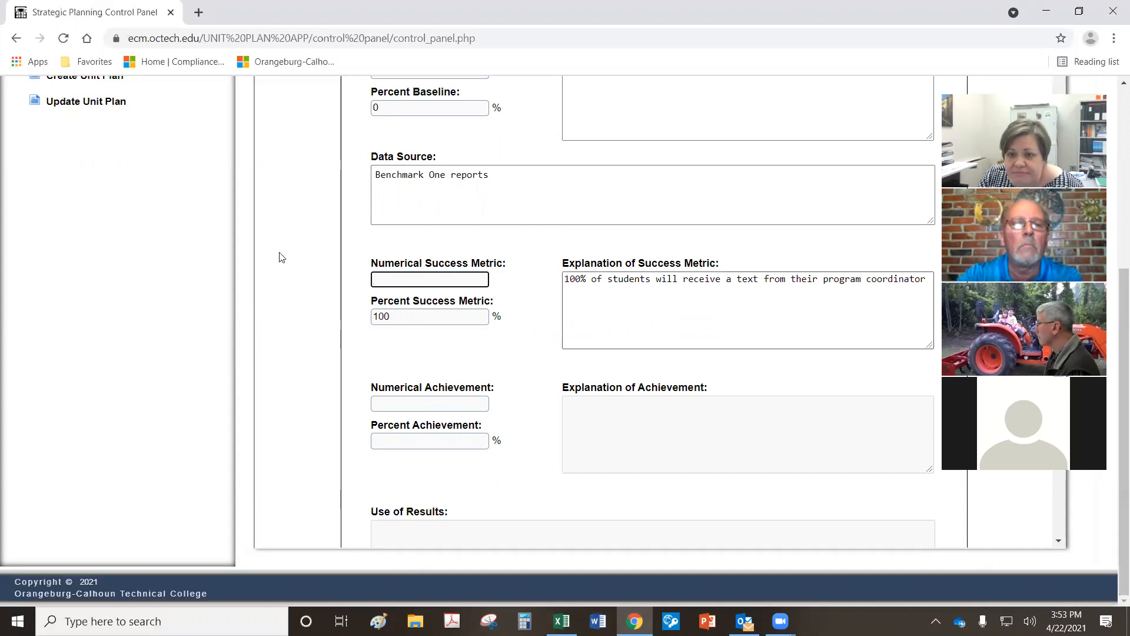
{"action": "type", "text": "0"}
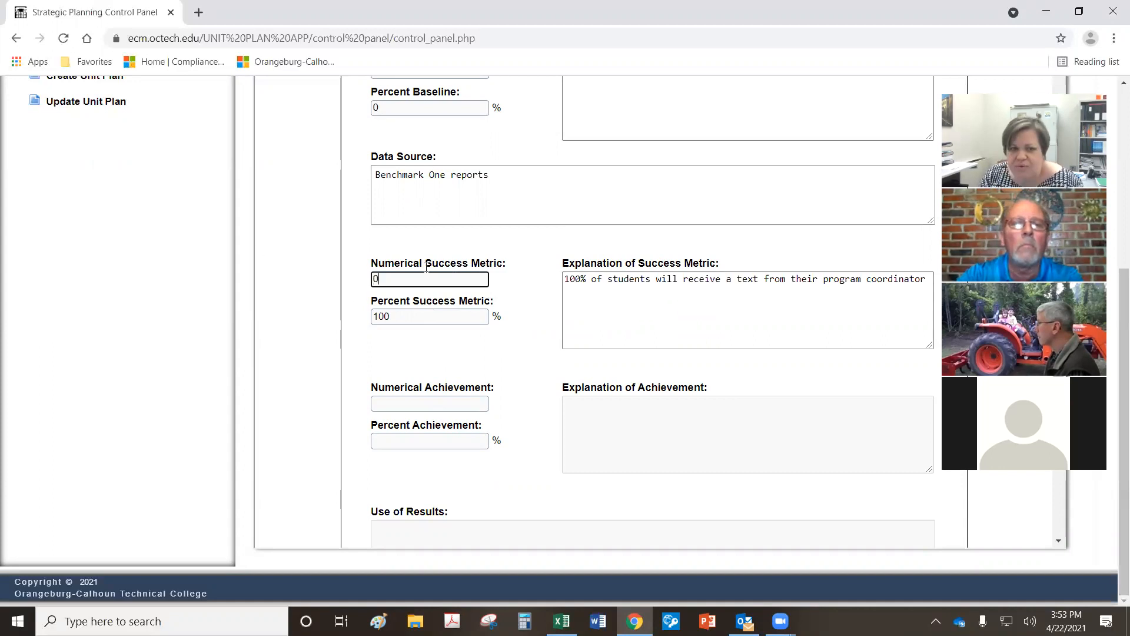
{"action": "key", "text": "BackSpace"}
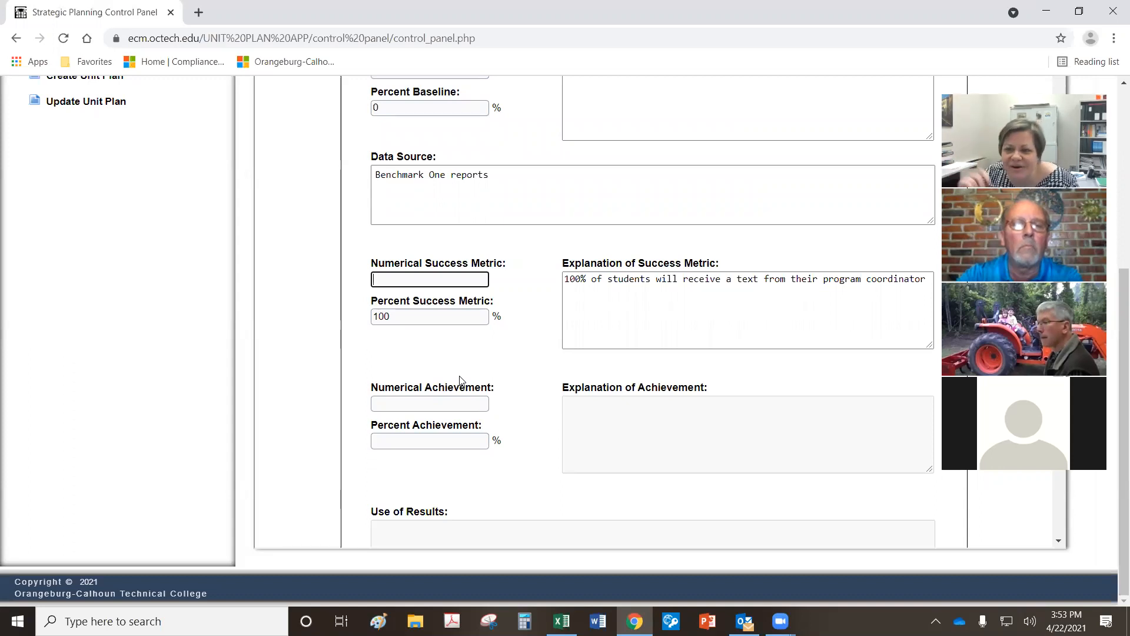
{"action": "type", "text": "330"}
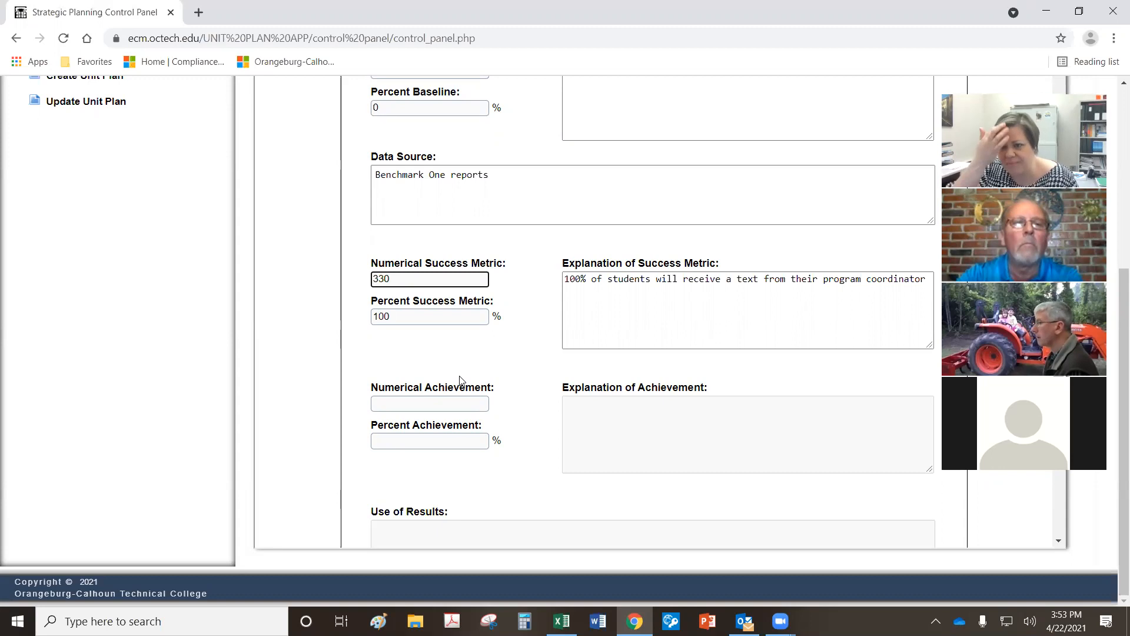
{"action": "scroll", "coordinate": [467, 379], "scroll_direction": "down", "scroll_amount": 1}
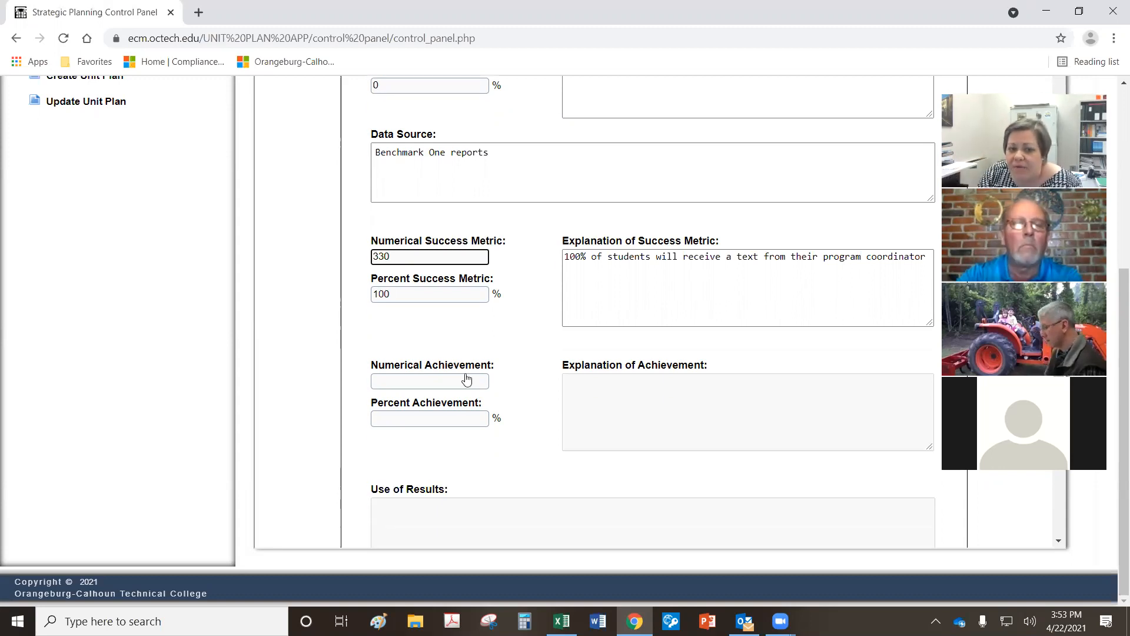
{"action": "scroll", "coordinate": [466, 378], "scroll_direction": "down", "scroll_amount": 2}
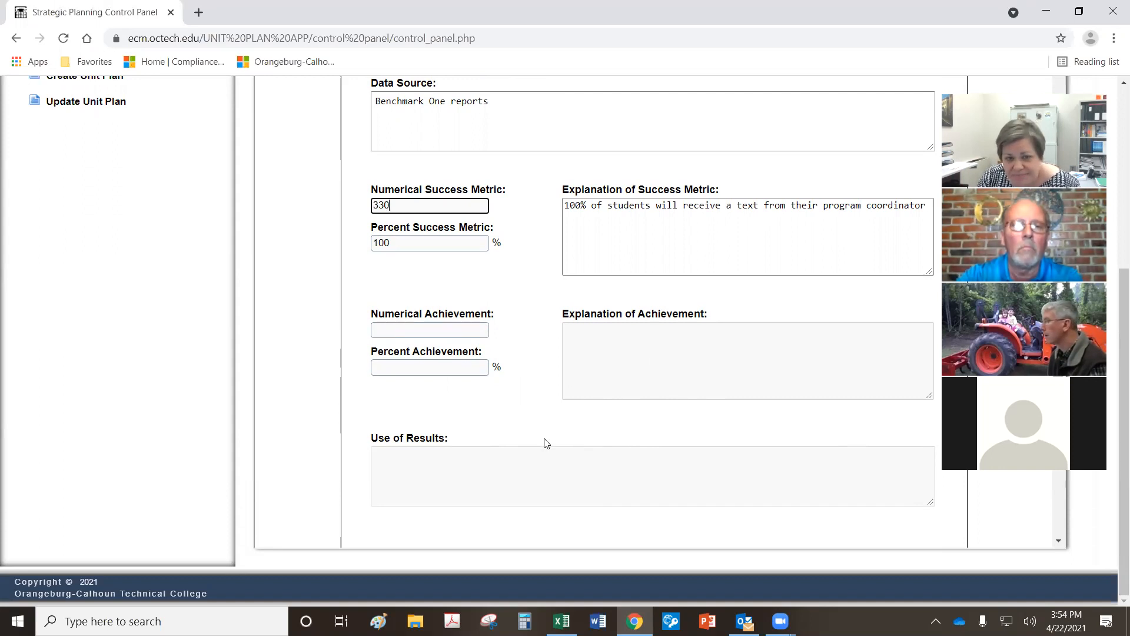
{"action": "scroll", "coordinate": [547, 439], "scroll_direction": "down", "scroll_amount": 3}
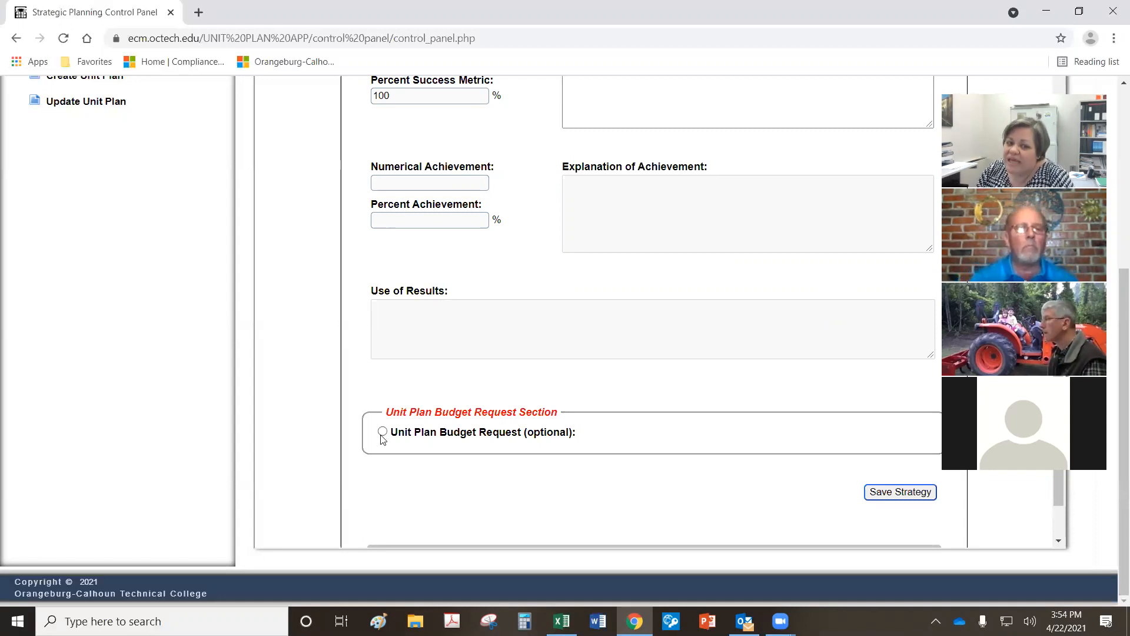
Step: Turn on the budget request with an amount of 1000 in the Equipment category
{"action": "left_click", "coordinate": [641, 438]}
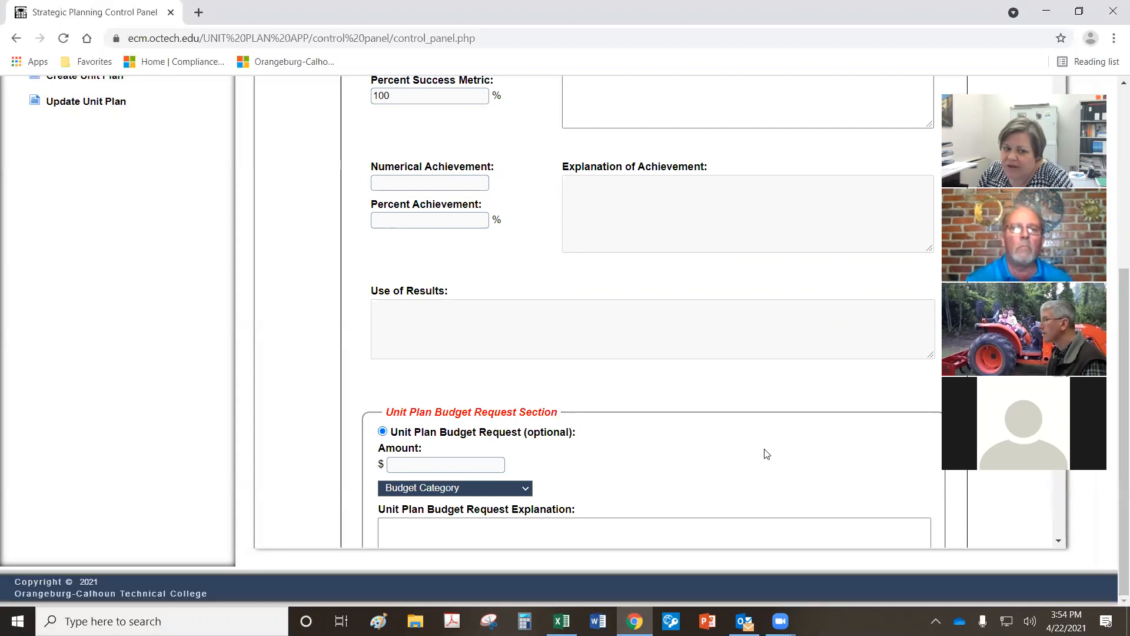
{"action": "scroll", "coordinate": [766, 456], "scroll_direction": "down", "scroll_amount": 3}
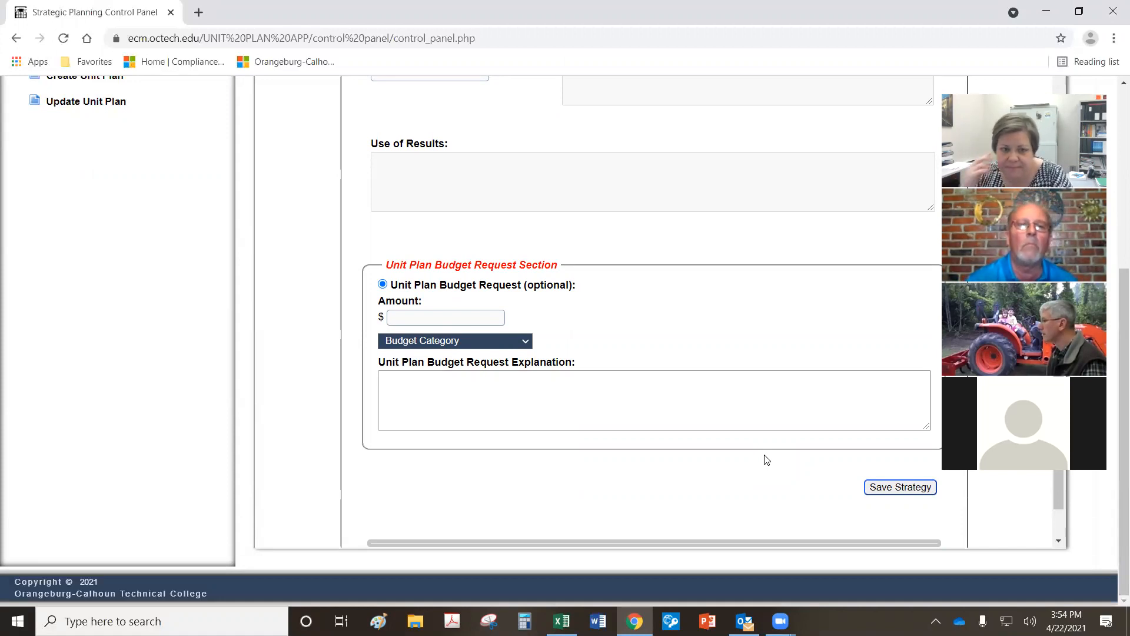
{"action": "left_click", "coordinate": [430, 322]}
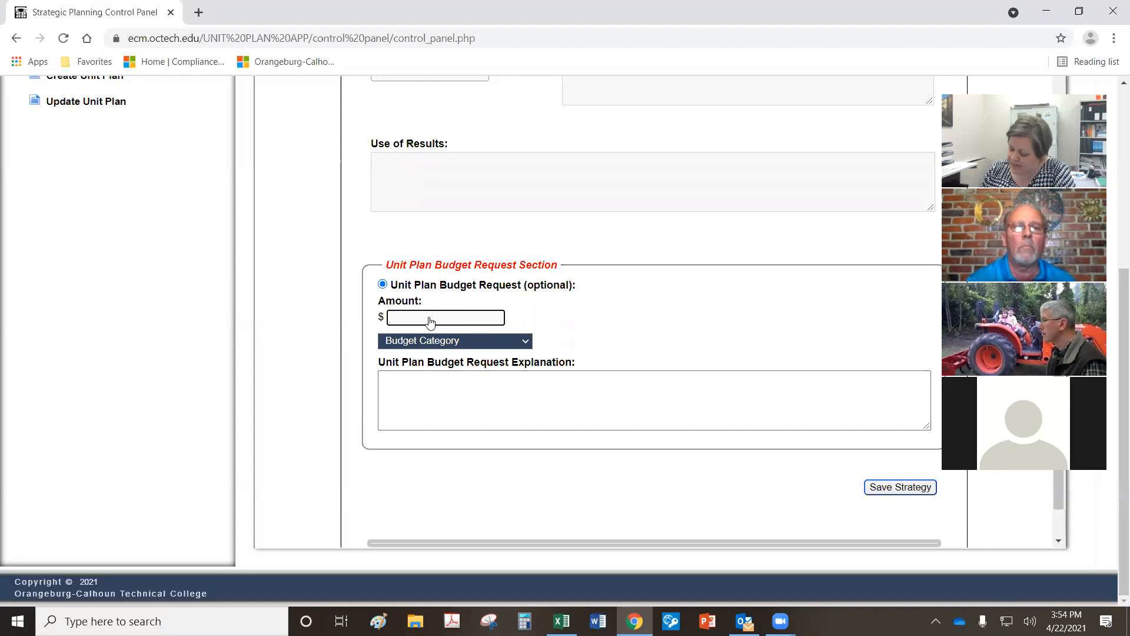
{"action": "type", "text": "1000"}
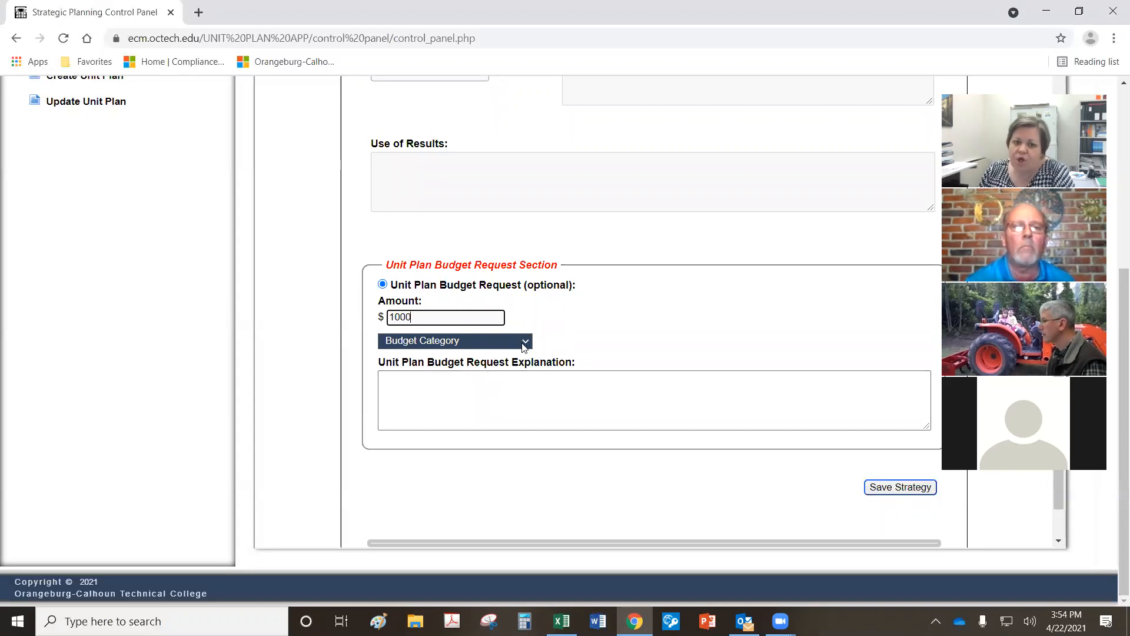
{"action": "left_click", "coordinate": [525, 343]}
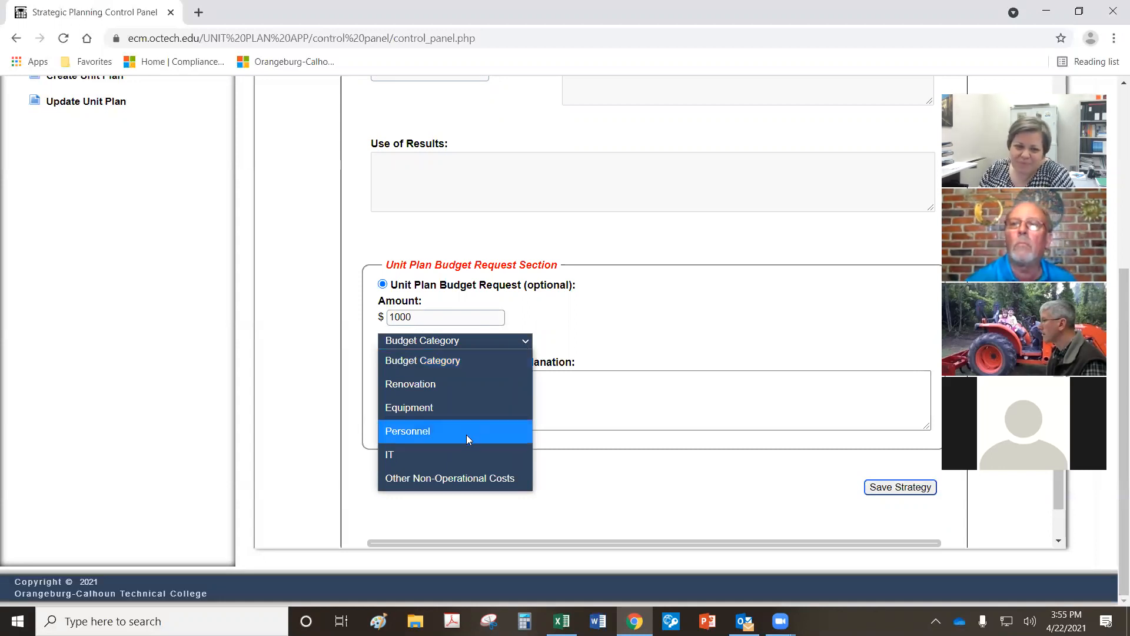
{"action": "left_click", "coordinate": [464, 409]}
{"action": "left_click", "coordinate": [466, 411]}
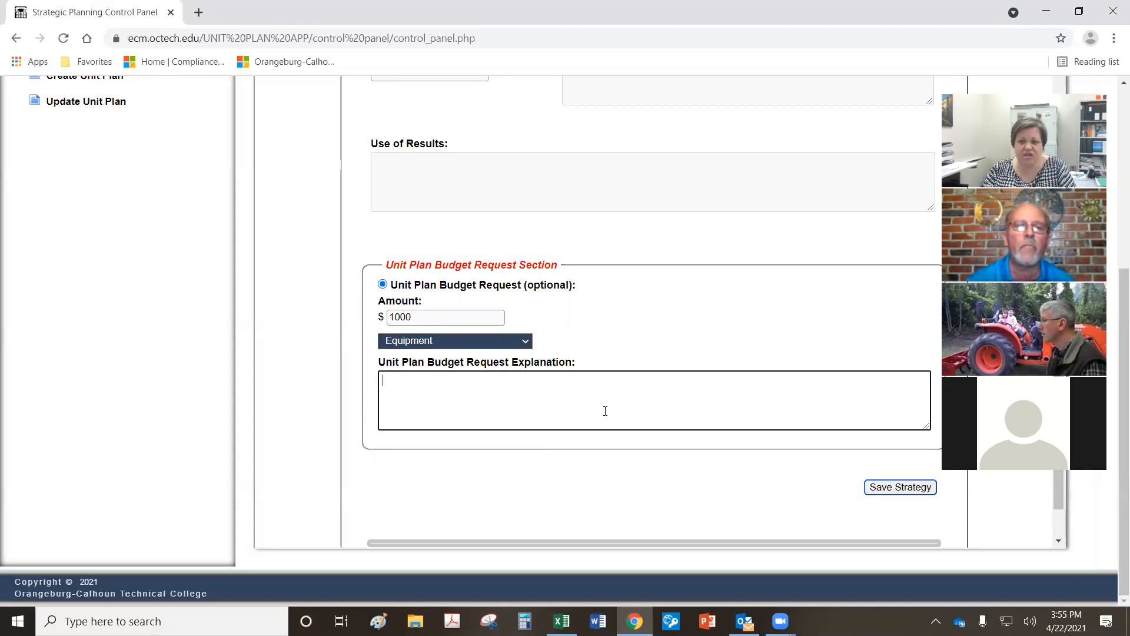
Step: Fill the budget request explanation with placeholder x's and save Strategy 1.1
{"action": "type", "text": "xxxxxxxx"}
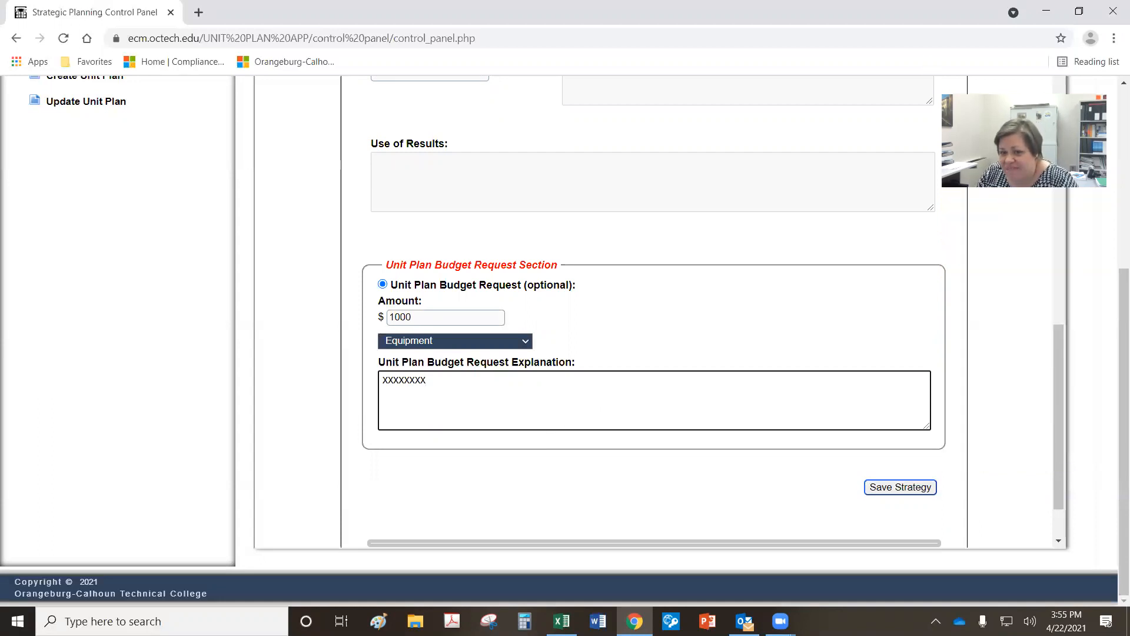
{"action": "left_click", "coordinate": [888, 486]}
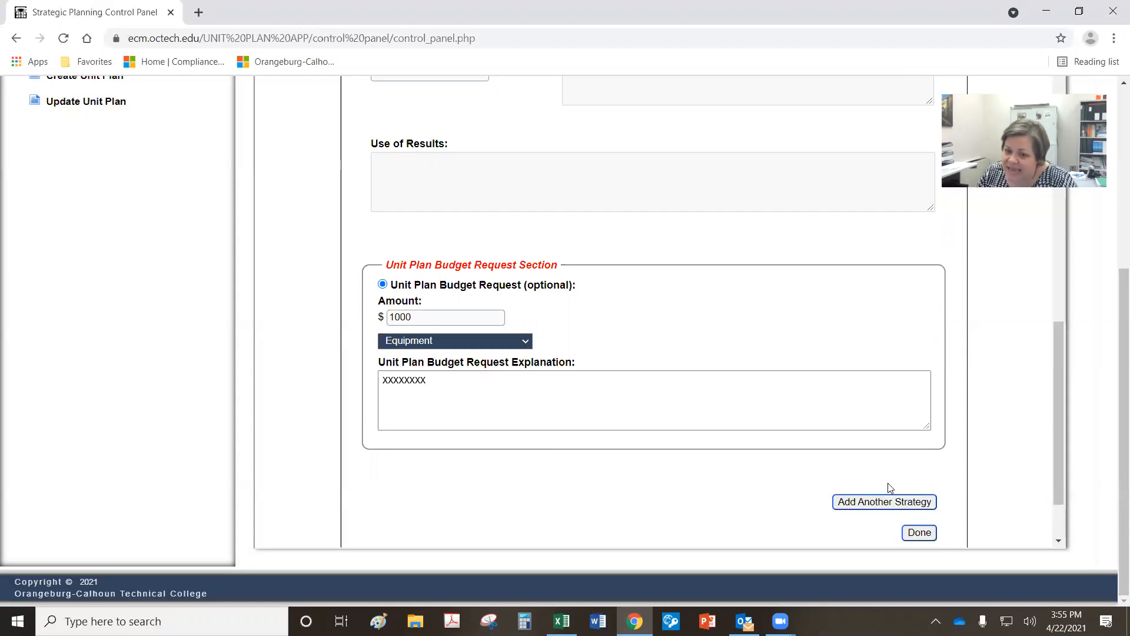
{"action": "scroll", "coordinate": [1039, 467], "scroll_direction": "down", "scroll_amount": 2}
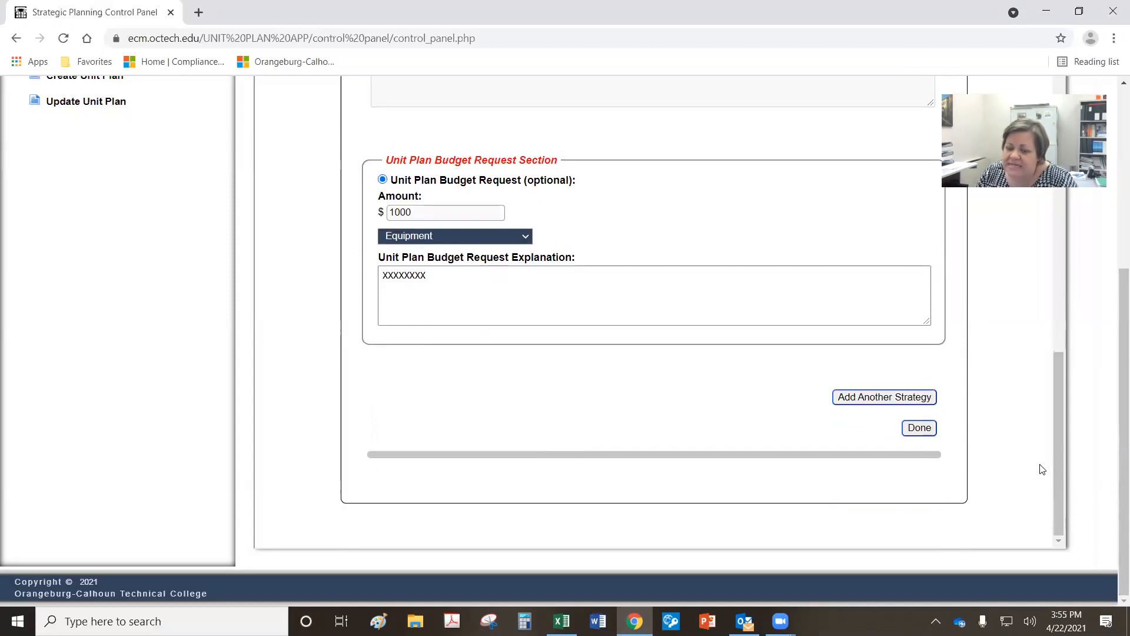
Step: Add another strategy under College-wide Goal 2, then bring up the NUR HS - FINAL workbook
{"action": "left_click", "coordinate": [862, 400]}
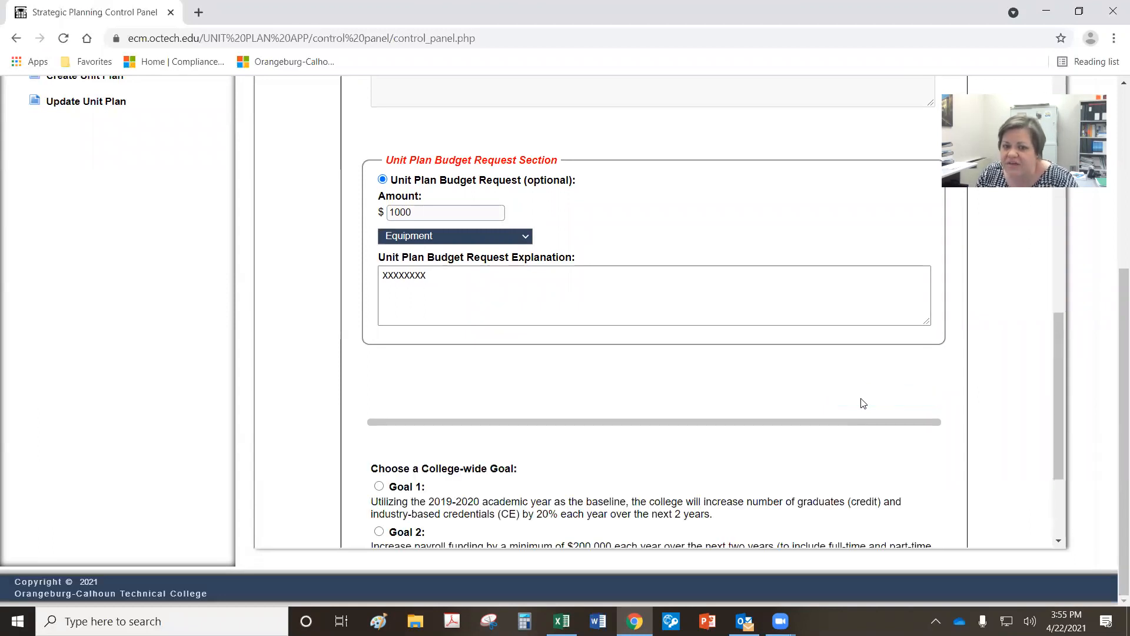
{"action": "scroll", "coordinate": [863, 404], "scroll_direction": "down", "scroll_amount": 4}
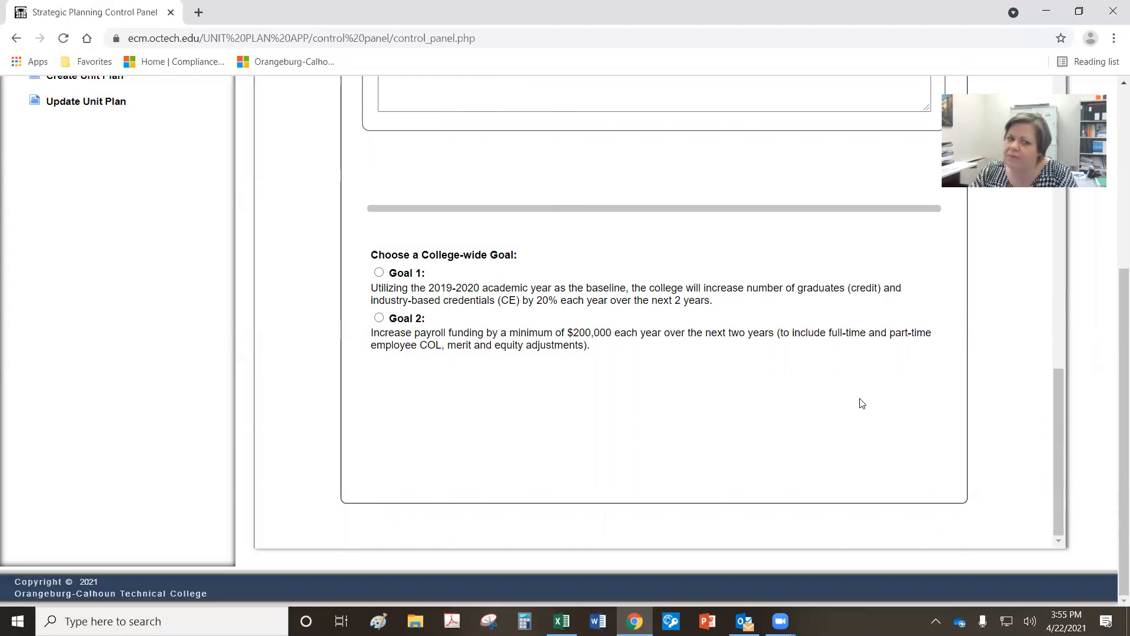
{"action": "left_click", "coordinate": [378, 318]}
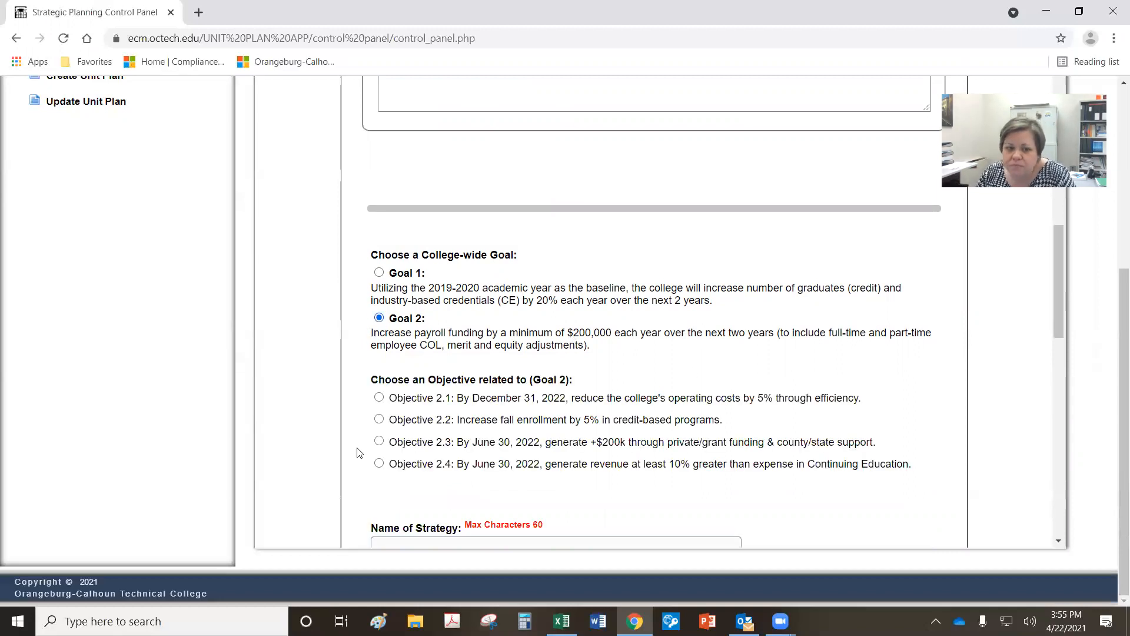
{"action": "left_click", "coordinate": [562, 621]}
Step: Copy the Strategy 2.2.1 statement from cell B55 without its Quarter 4 note
{"action": "scroll", "coordinate": [440, 420], "scroll_direction": "down", "scroll_amount": 9}
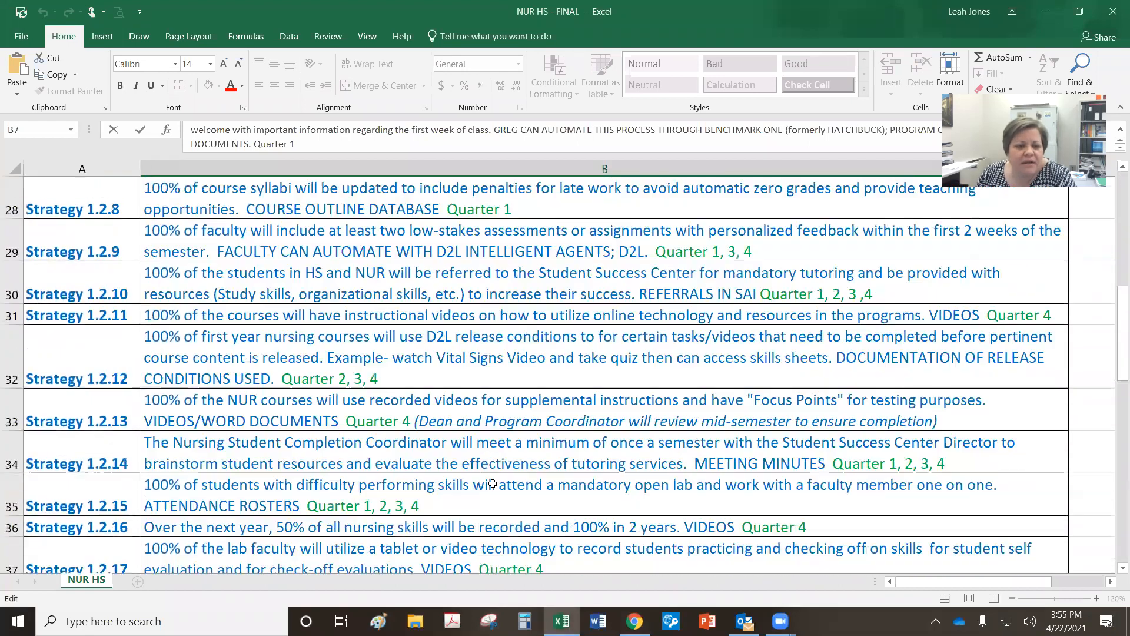
{"action": "scroll", "coordinate": [493, 483], "scroll_direction": "down", "scroll_amount": 7}
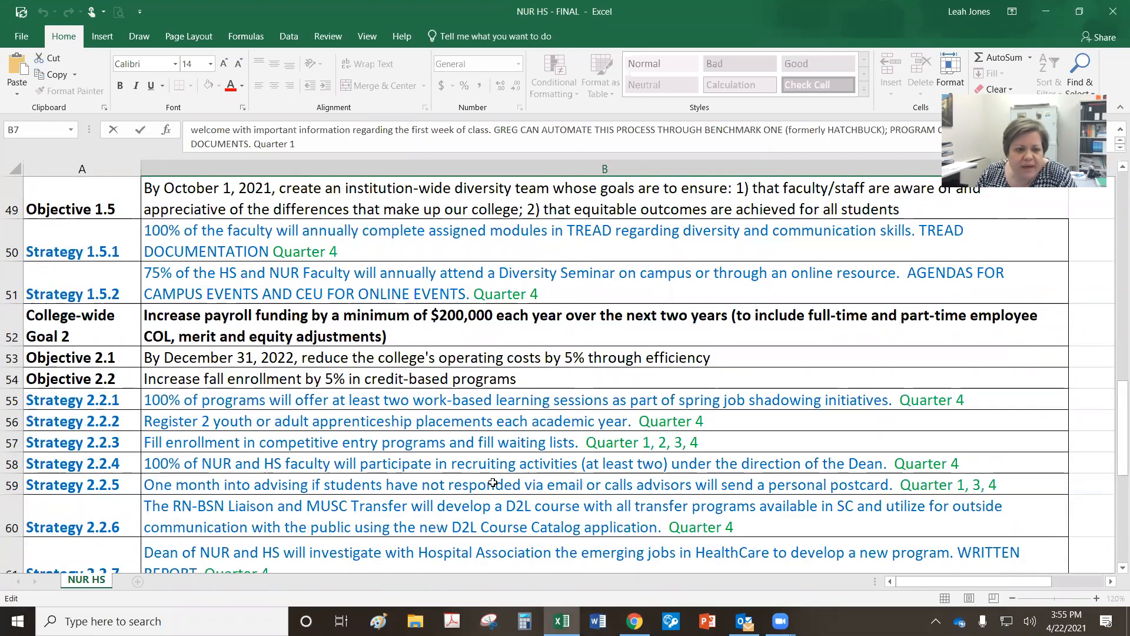
{"action": "scroll", "coordinate": [493, 483], "scroll_direction": "up", "scroll_amount": 1}
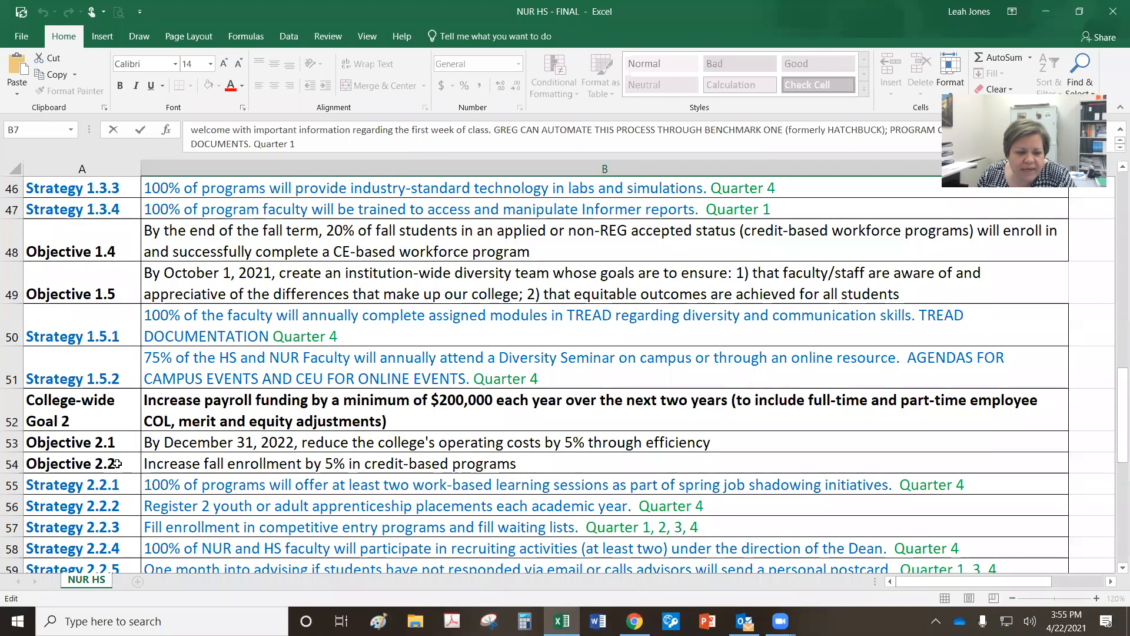
{"action": "left_click", "coordinate": [13, 484]}
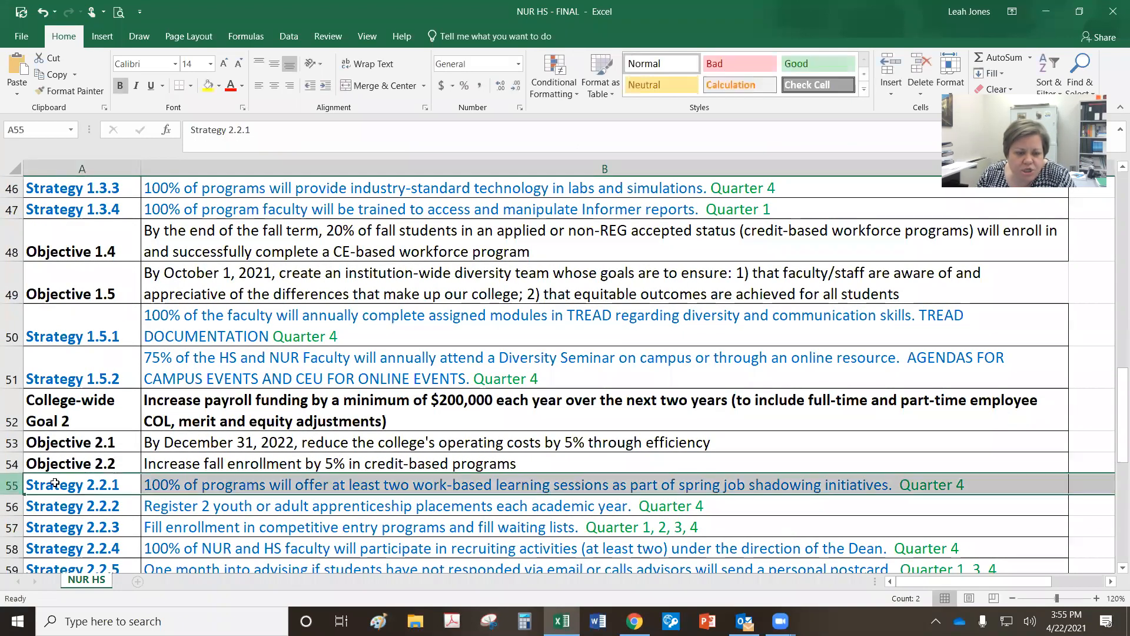
{"action": "double_click", "coordinate": [302, 479]}
{"action": "left_click_drag", "start_coordinate": [144, 485], "coordinate": [891, 485]}
{"action": "key", "text": "ctrl+c"}
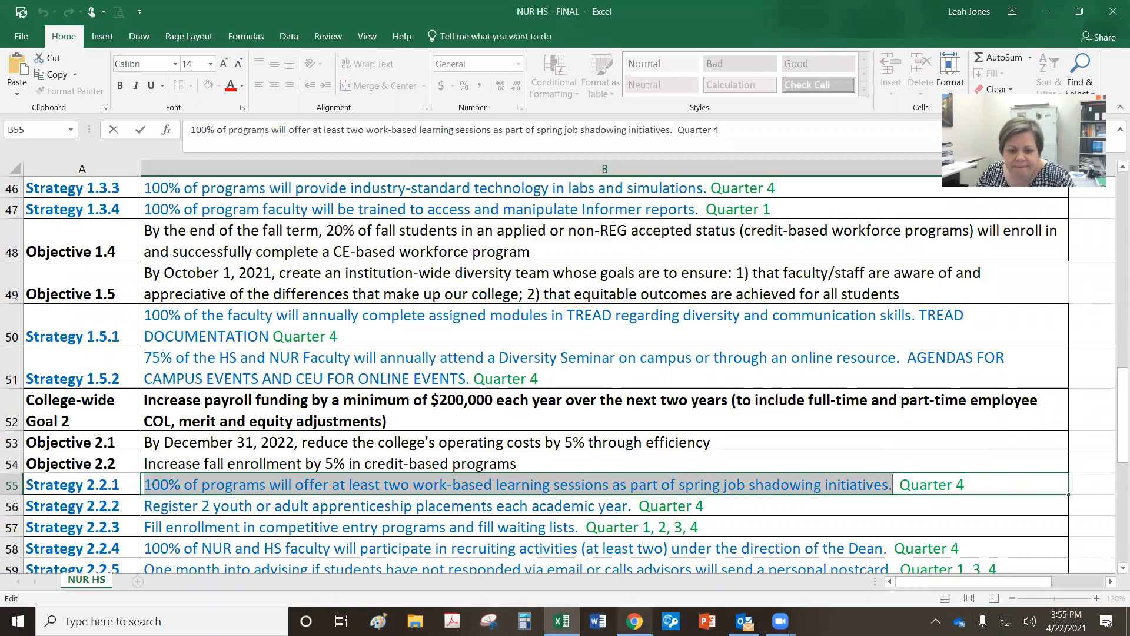
{"action": "left_click", "coordinate": [635, 621]}
Step: Choose Objective 2.2 and paste the work-based learning sentence as the strategy statement
{"action": "left_click", "coordinate": [379, 419]}
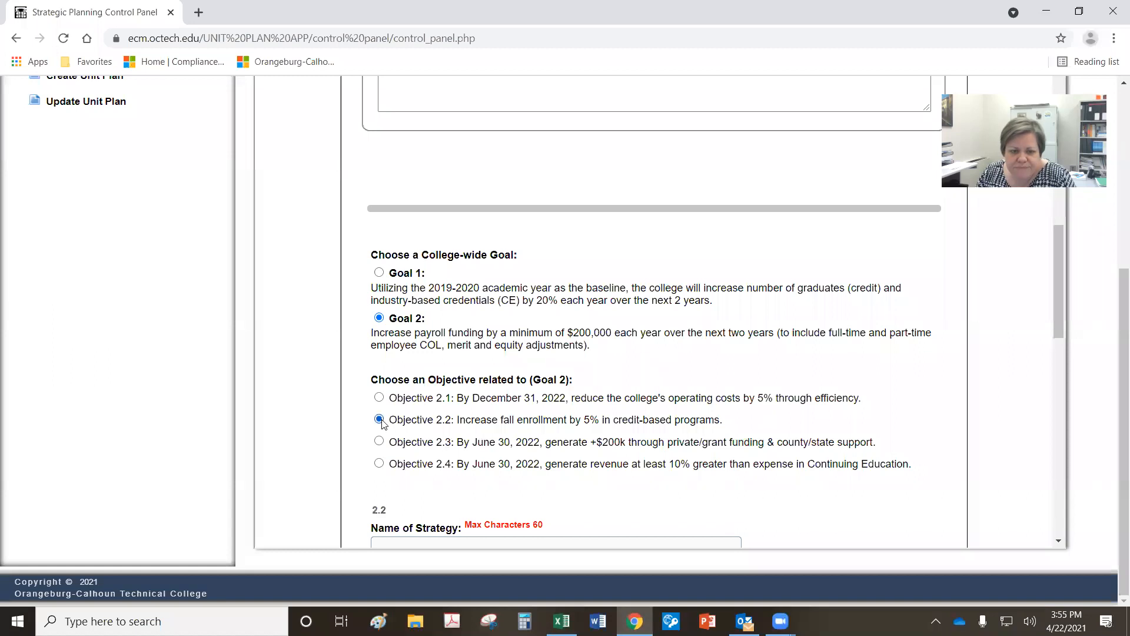
{"action": "scroll", "coordinate": [763, 486], "scroll_direction": "down", "scroll_amount": 2}
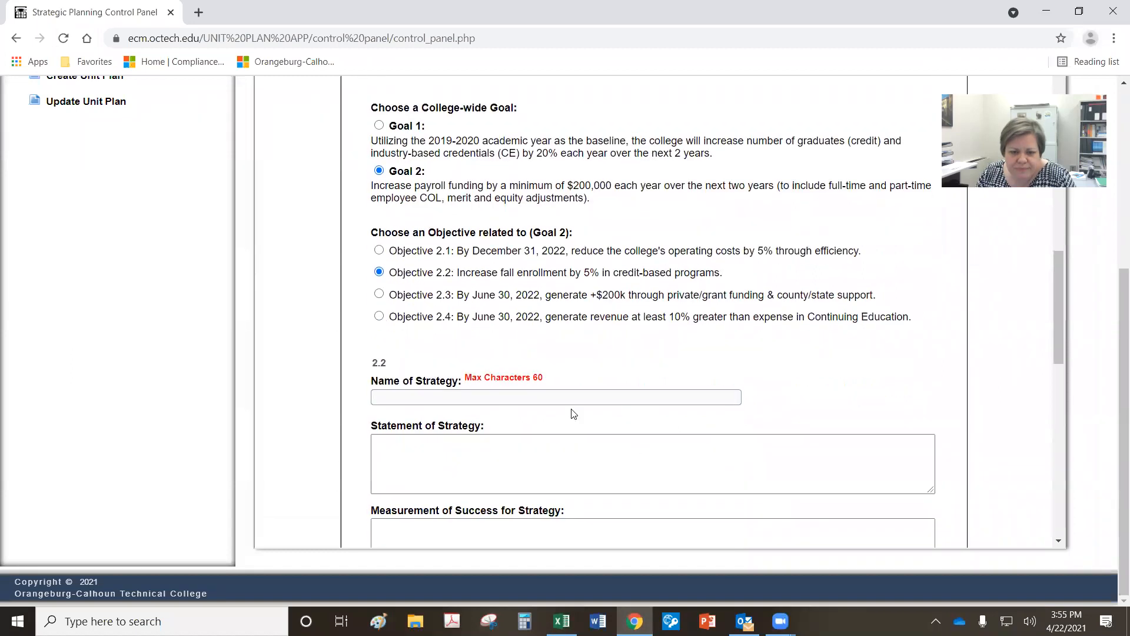
{"action": "left_click", "coordinate": [489, 489]}
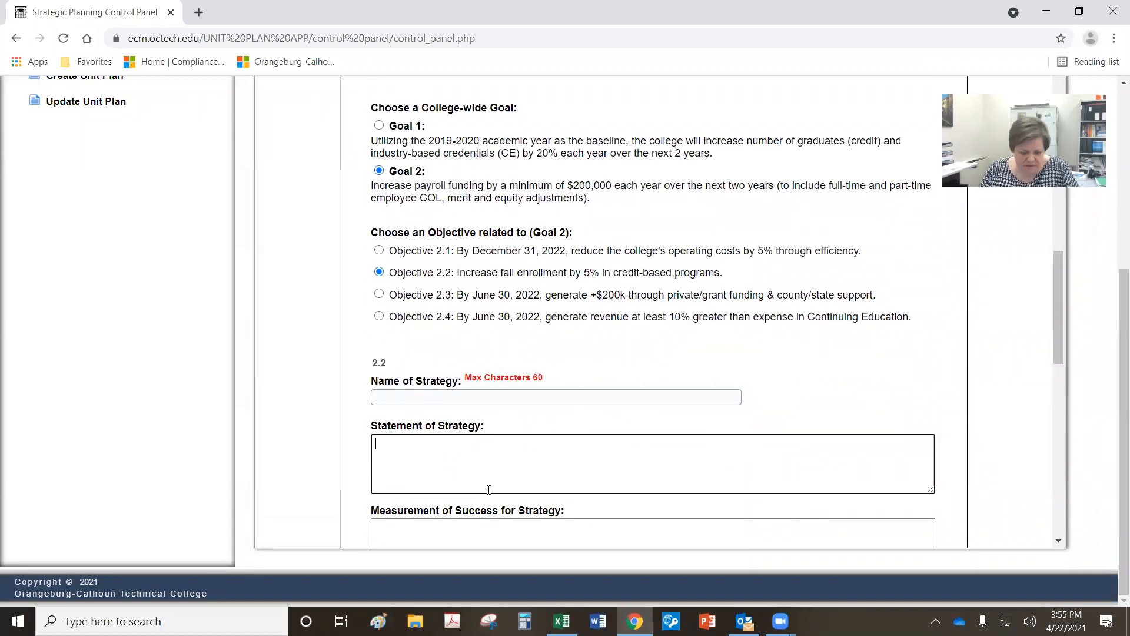
{"action": "key", "text": "ctrl+v"}
Step: Name the strategy 'Spring Job Shadowing Sessions'
{"action": "left_click", "coordinate": [502, 399]}
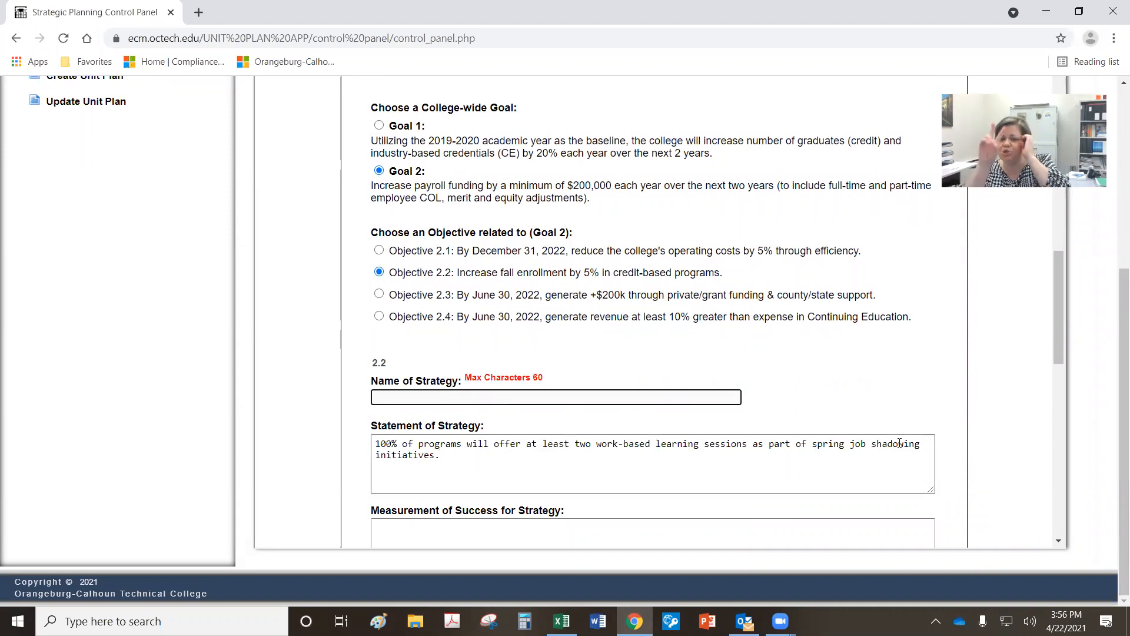
{"action": "type", "text": "Spring Wo"}
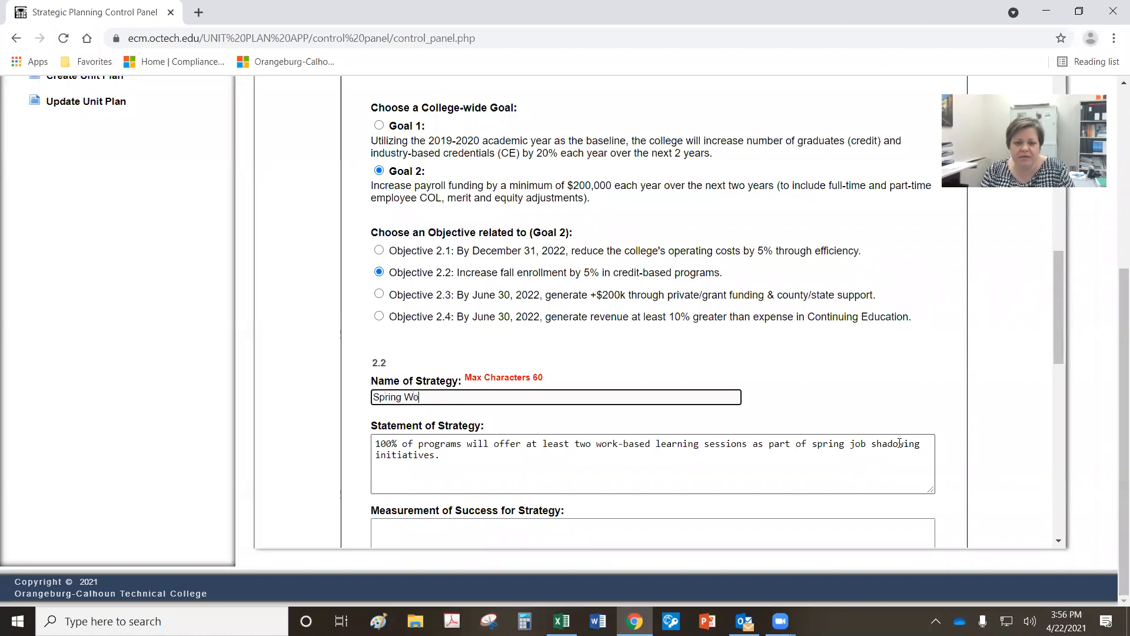
{"action": "key", "text": "BackSpace"}
{"action": "key", "text": "BackSpace"}
{"action": "type", "text": "Jo"}
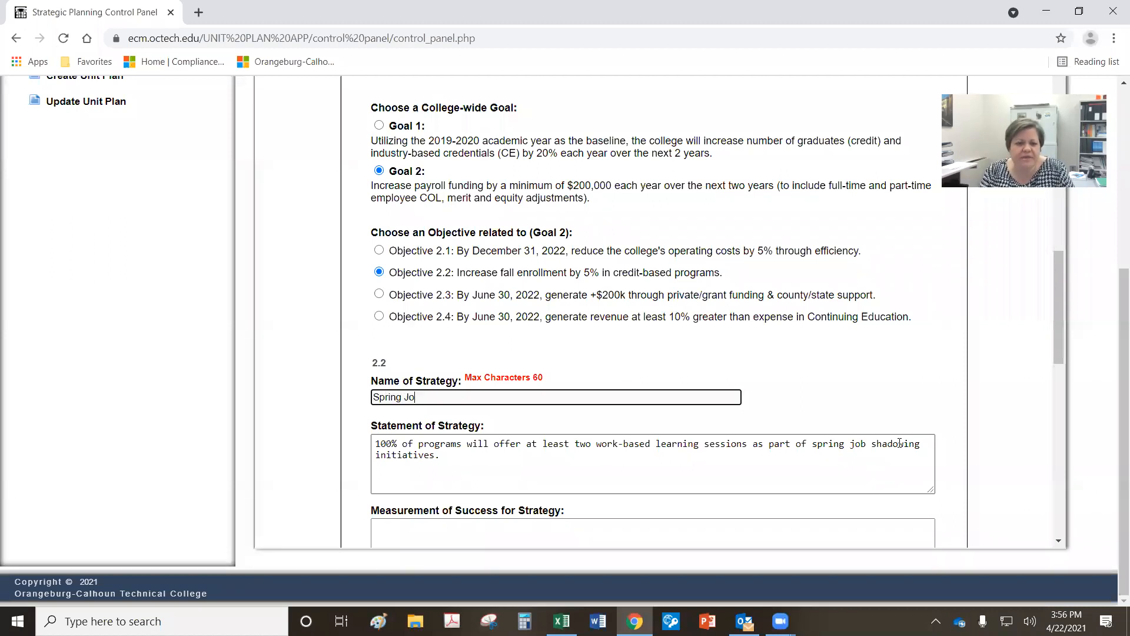
{"action": "type", "text": "b Shadowing Sessions"}
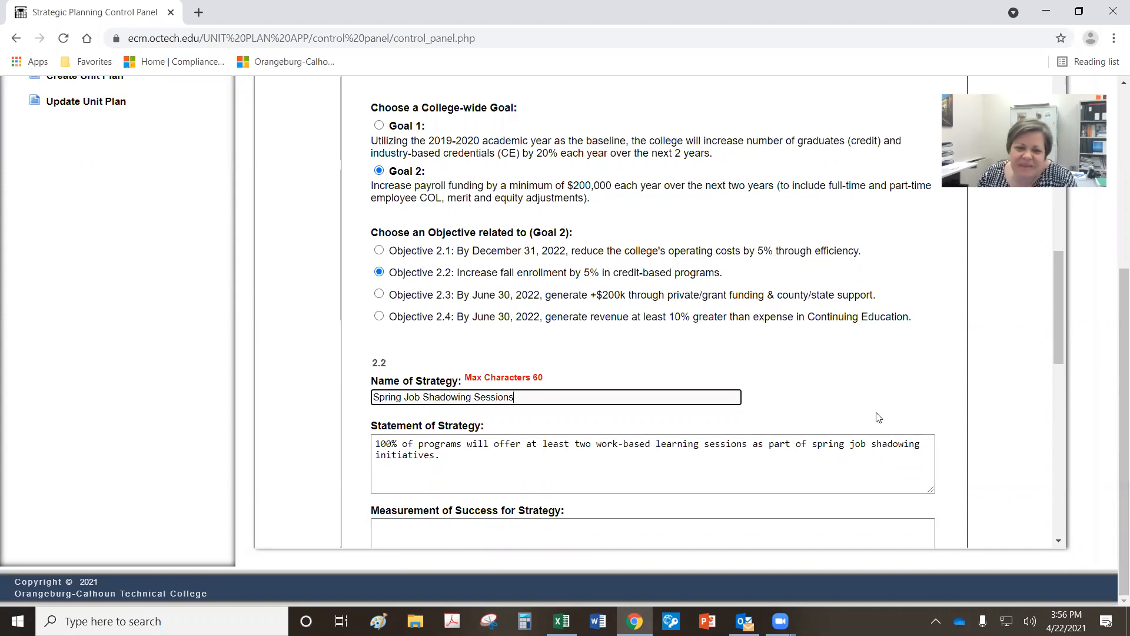
{"action": "scroll", "coordinate": [878, 417], "scroll_direction": "down", "scroll_amount": 1}
{"action": "left_click", "coordinate": [476, 488]}
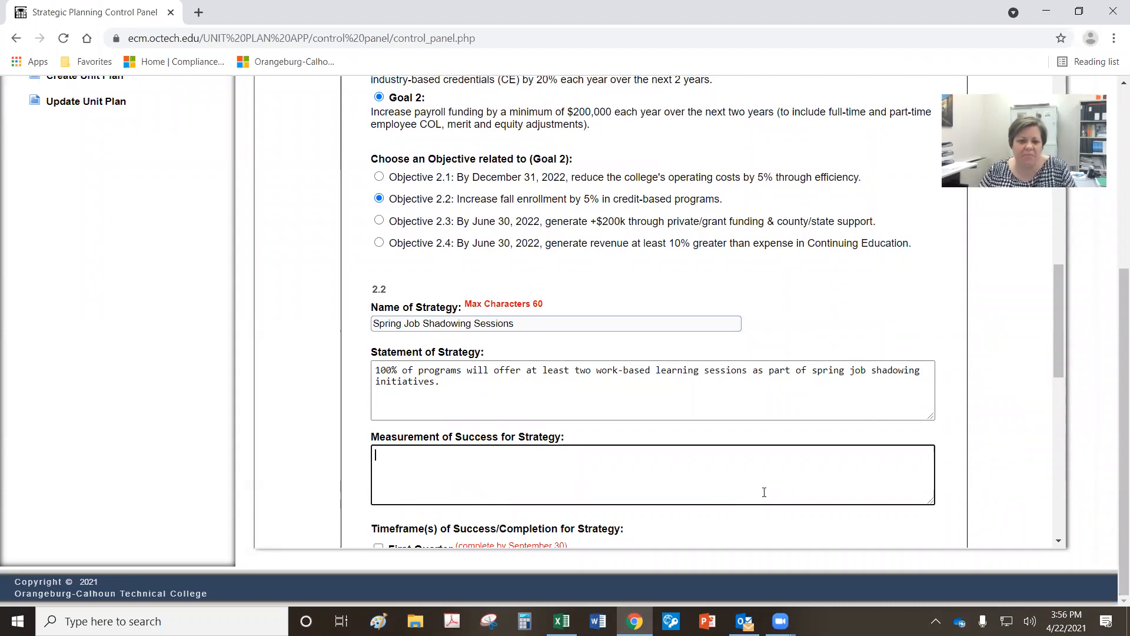
Step: Enter 'Invitations, survey data' as the measurement of success and tick Third Quarter
{"action": "type", "text": "Invitat"}
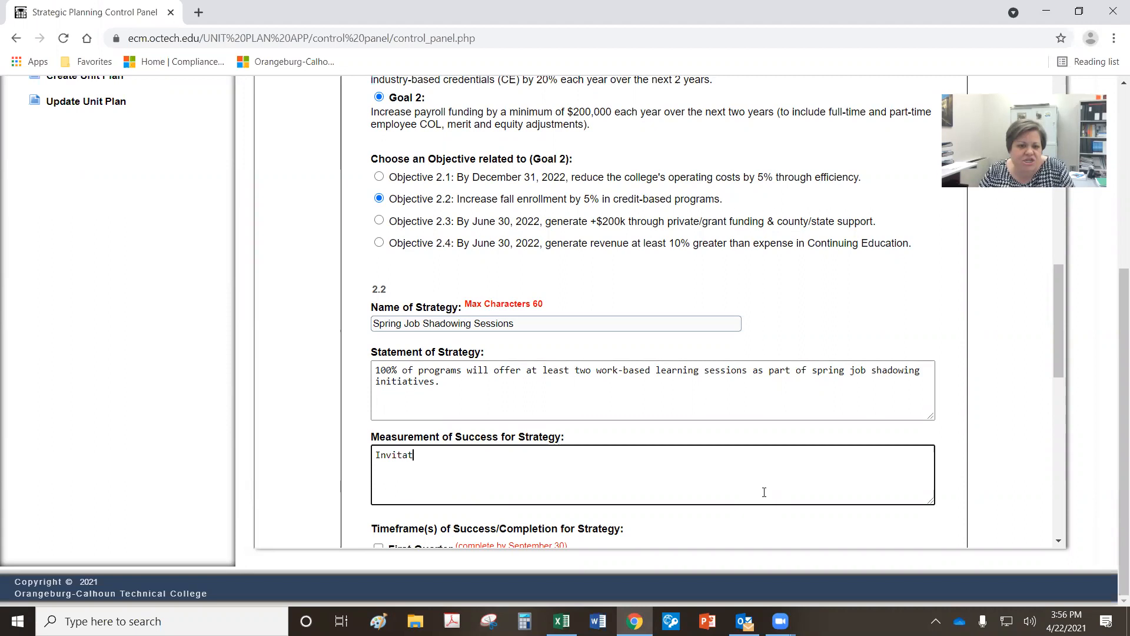
{"action": "type", "text": "ions, survey data"}
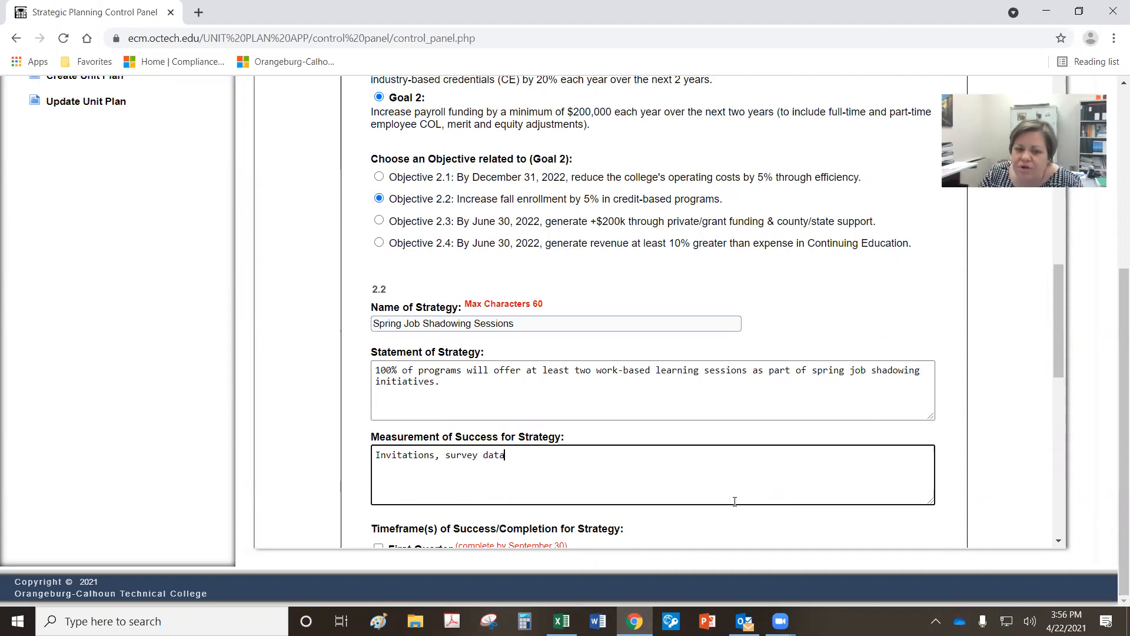
{"action": "scroll", "coordinate": [711, 450], "scroll_direction": "down", "scroll_amount": 2}
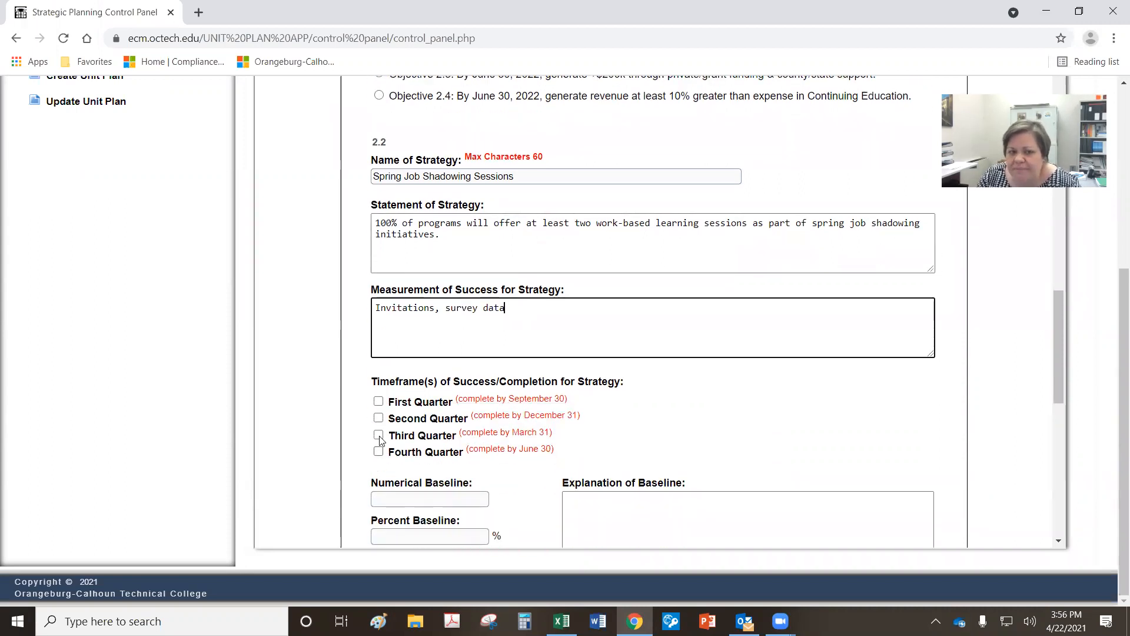
{"action": "left_click_drag", "start_coordinate": [557, 435], "coordinate": [333, 434]}
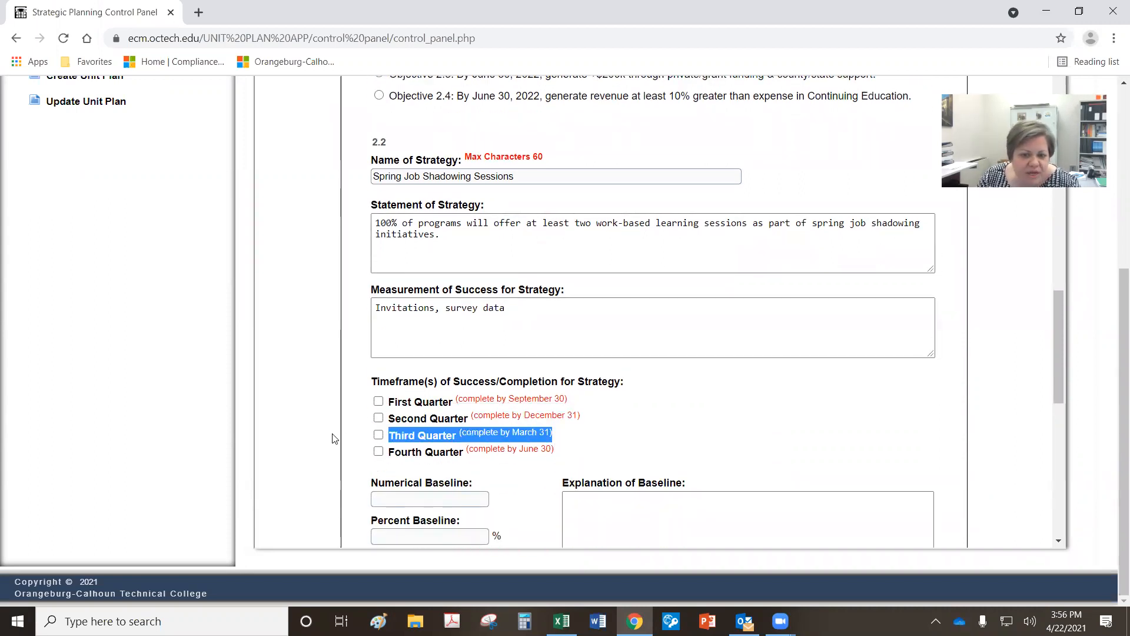
{"action": "left_click", "coordinate": [379, 435]}
{"action": "left_click", "coordinate": [616, 436]}
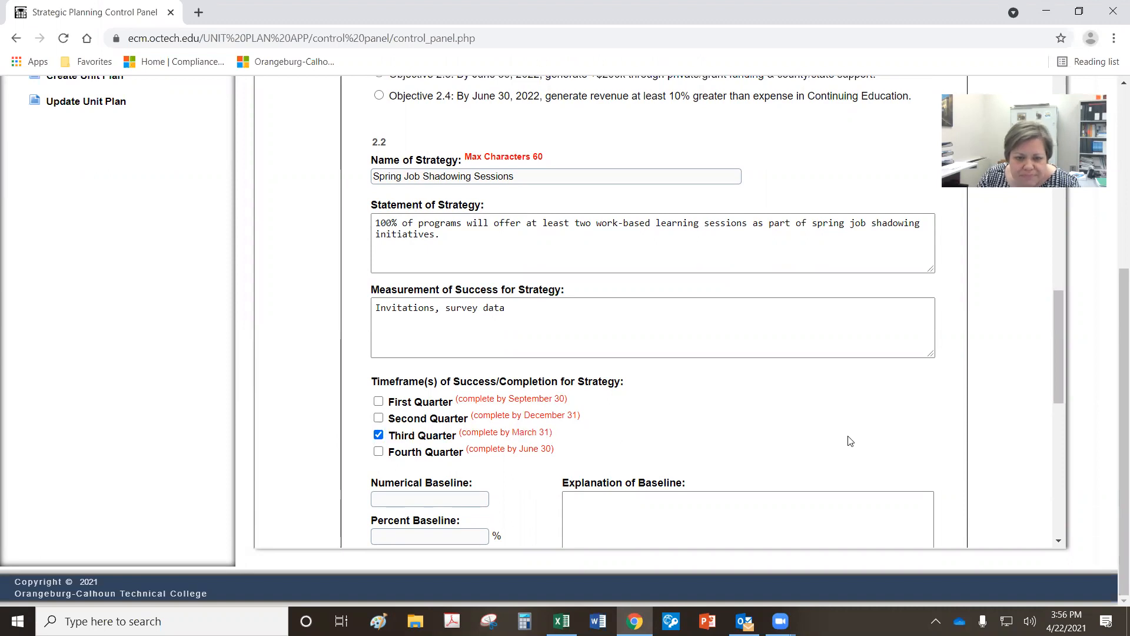
{"action": "scroll", "coordinate": [850, 441], "scroll_direction": "down", "scroll_amount": 3}
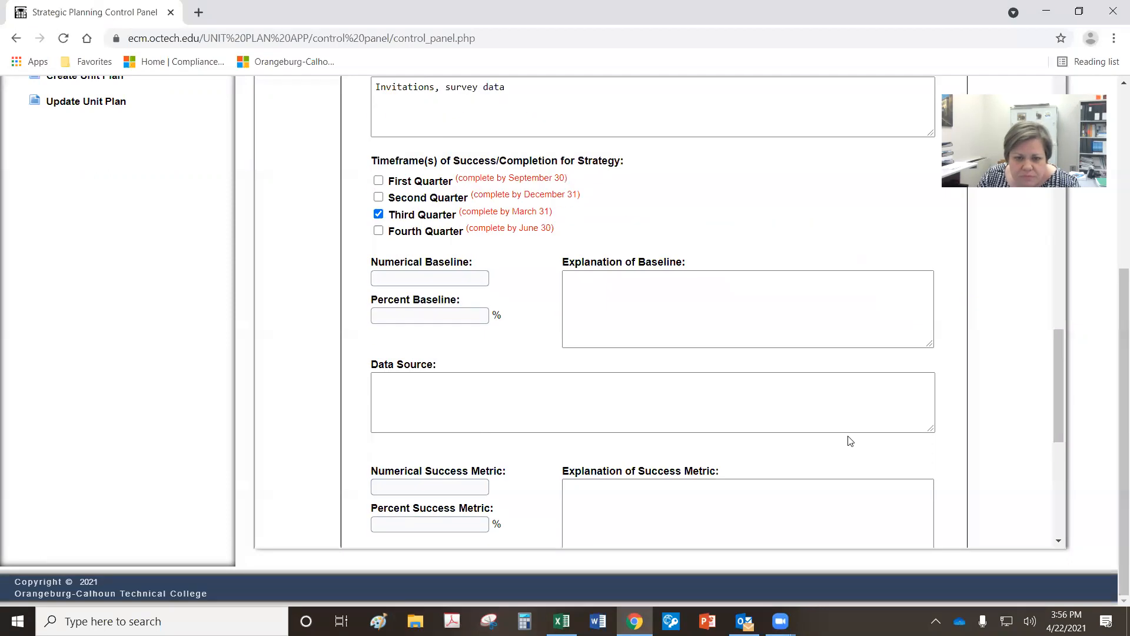
Step: Set the numerical baseline to 2 and the percent baseline to 50
{"action": "left_click", "coordinate": [392, 280]}
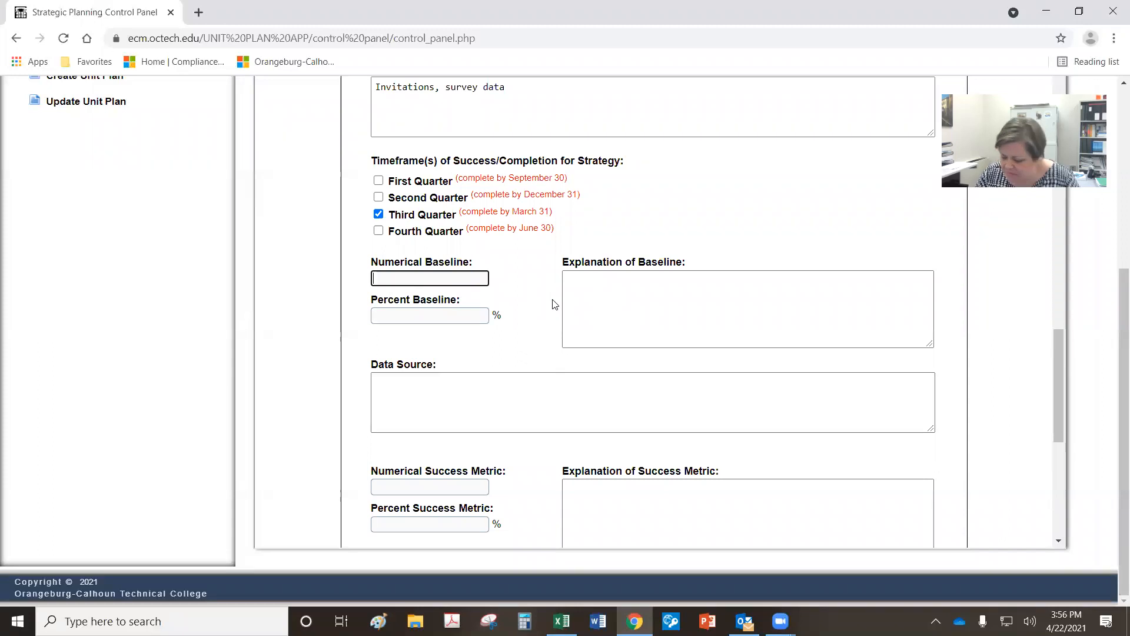
{"action": "type", "text": "0"}
{"action": "left_click", "coordinate": [436, 319]}
{"action": "key", "text": "shift+Tab"}
{"action": "key", "text": "BackSpace"}
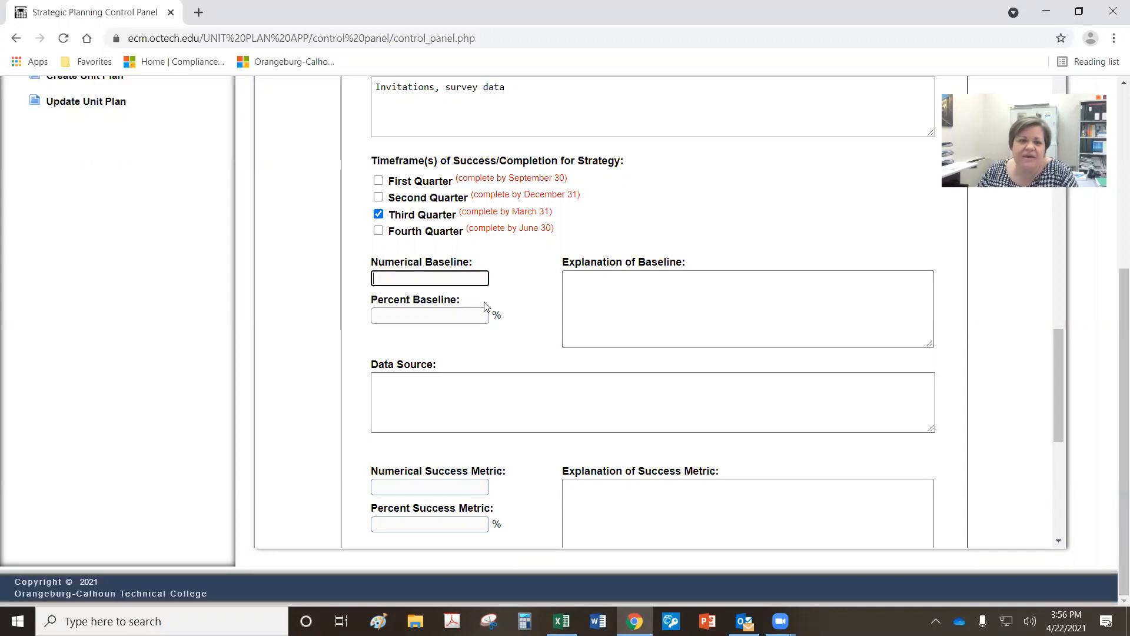
{"action": "scroll", "coordinate": [489, 306], "scroll_direction": "up", "scroll_amount": 6}
{"action": "scroll", "coordinate": [729, 530], "scroll_direction": "down", "scroll_amount": 1}
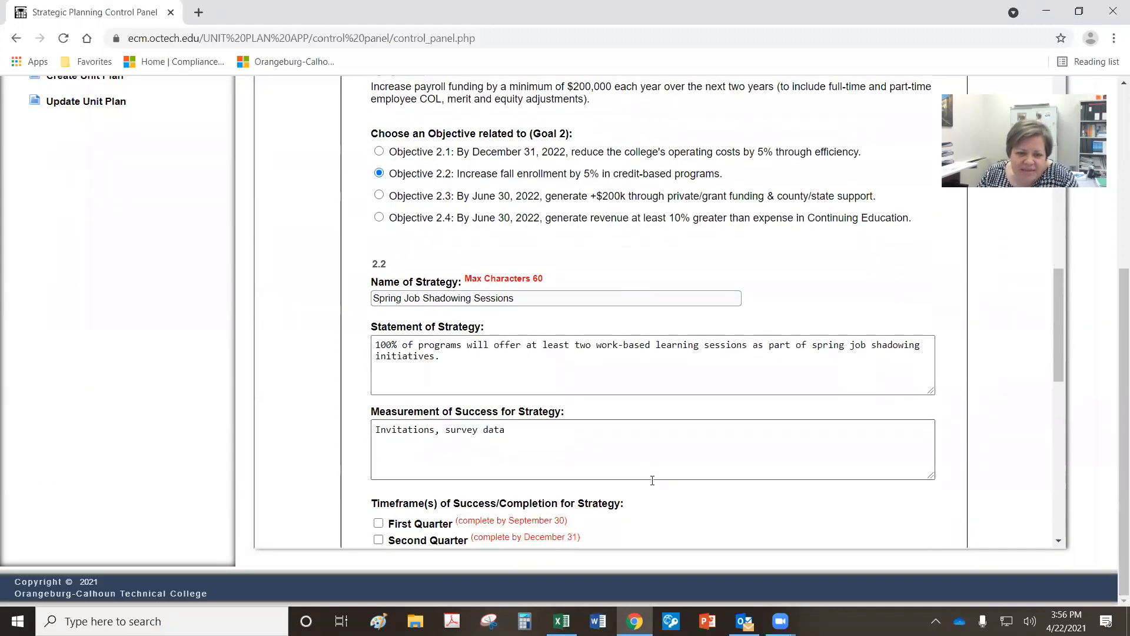
{"action": "scroll", "coordinate": [773, 439], "scroll_direction": "down", "scroll_amount": 3}
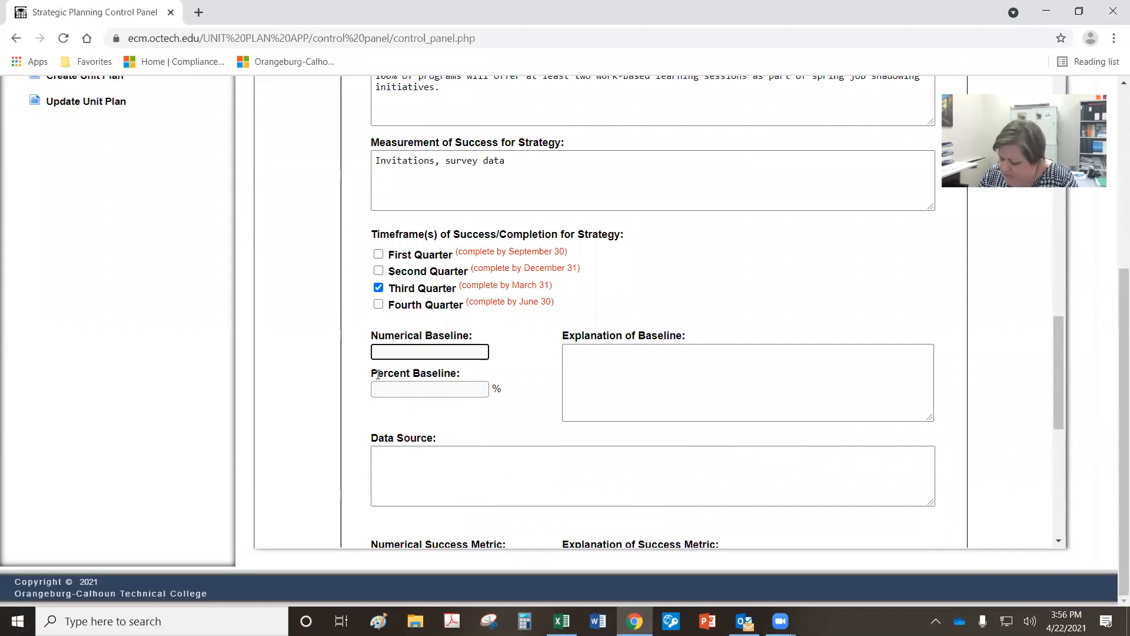
{"action": "type", "text": "2"}
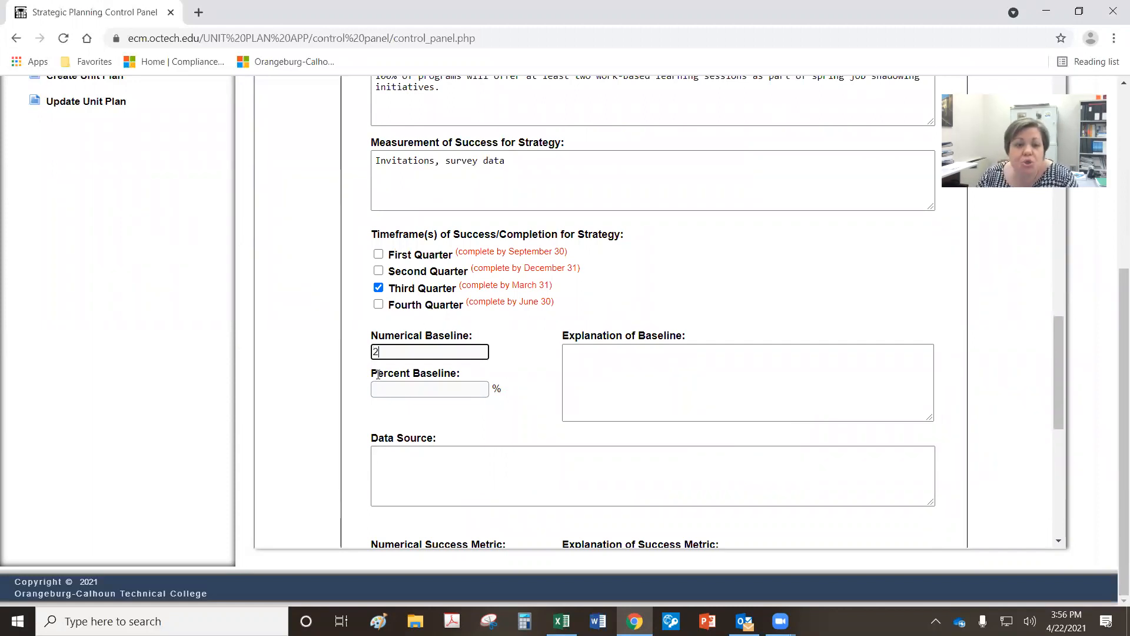
{"action": "left_click", "coordinate": [387, 391]}
{"action": "type", "text": "50"}
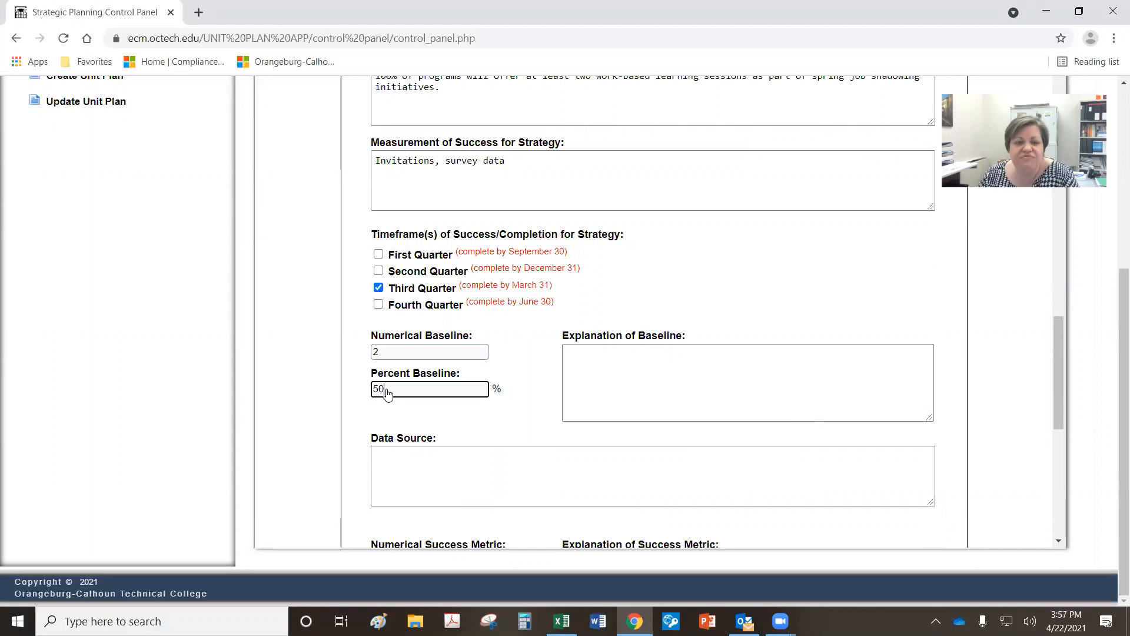
Step: Explain the baseline: 'In 20-21 two programs provided at least 2 sessions for Early college students'
{"action": "left_click", "coordinate": [597, 372]}
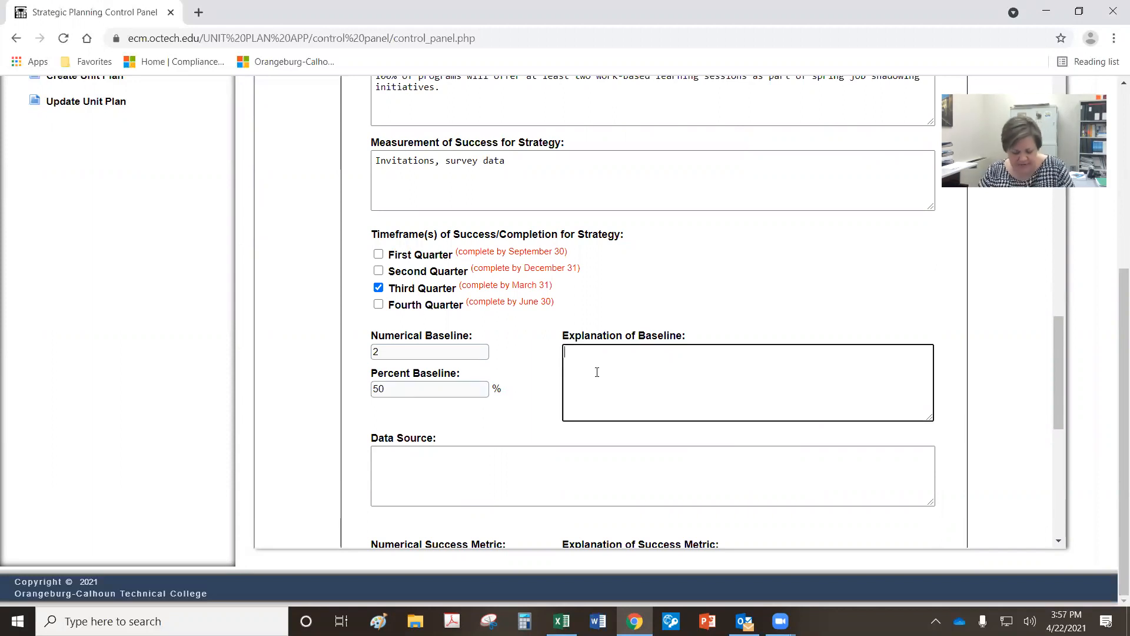
{"action": "type", "text": "In "}
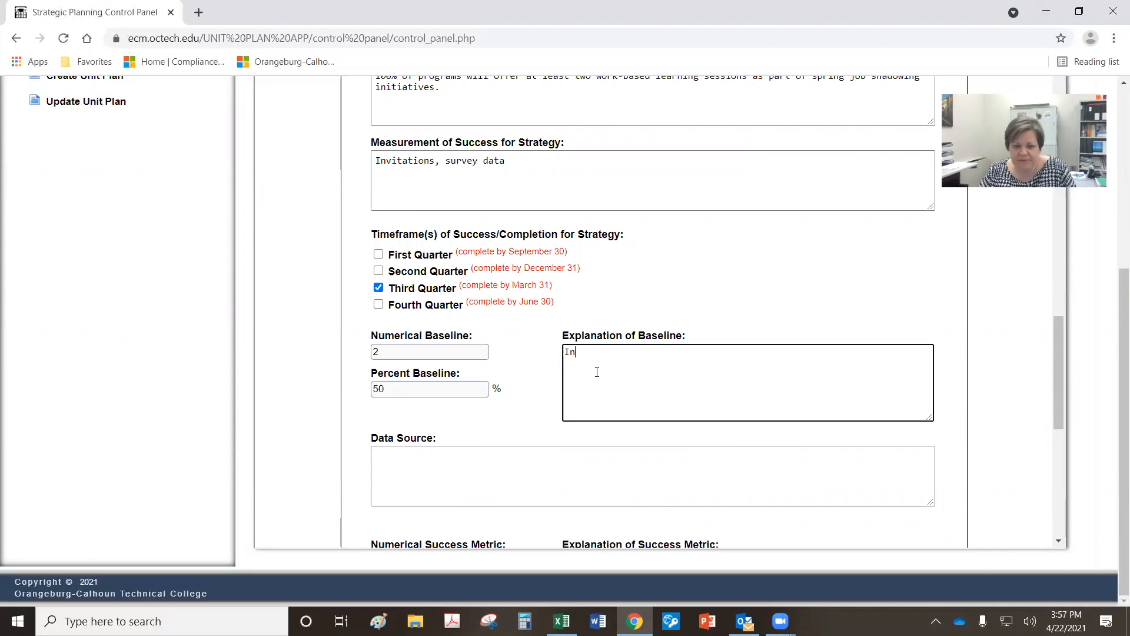
{"action": "type", "text": "20-21"}
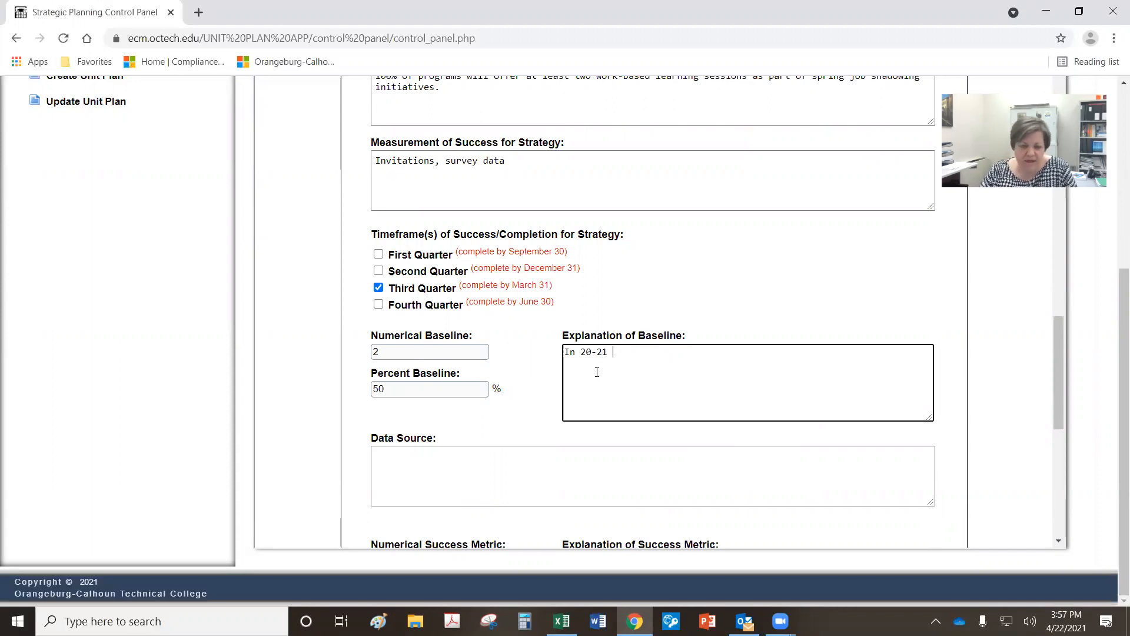
{"action": "type", "text": " t"}
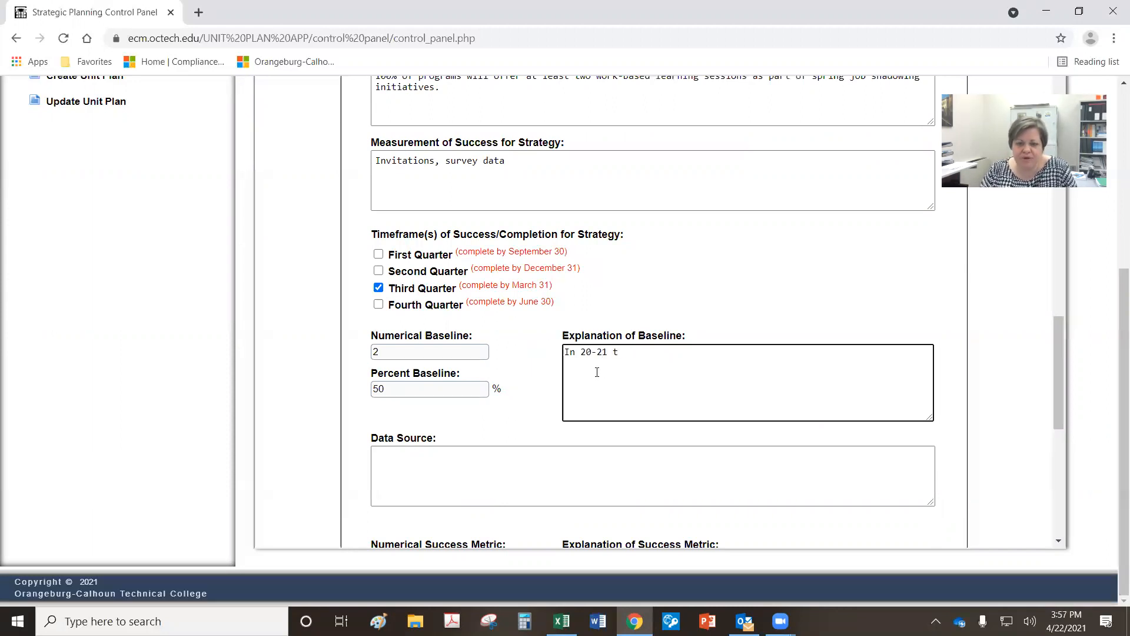
{"action": "type", "text": "wo programs"}
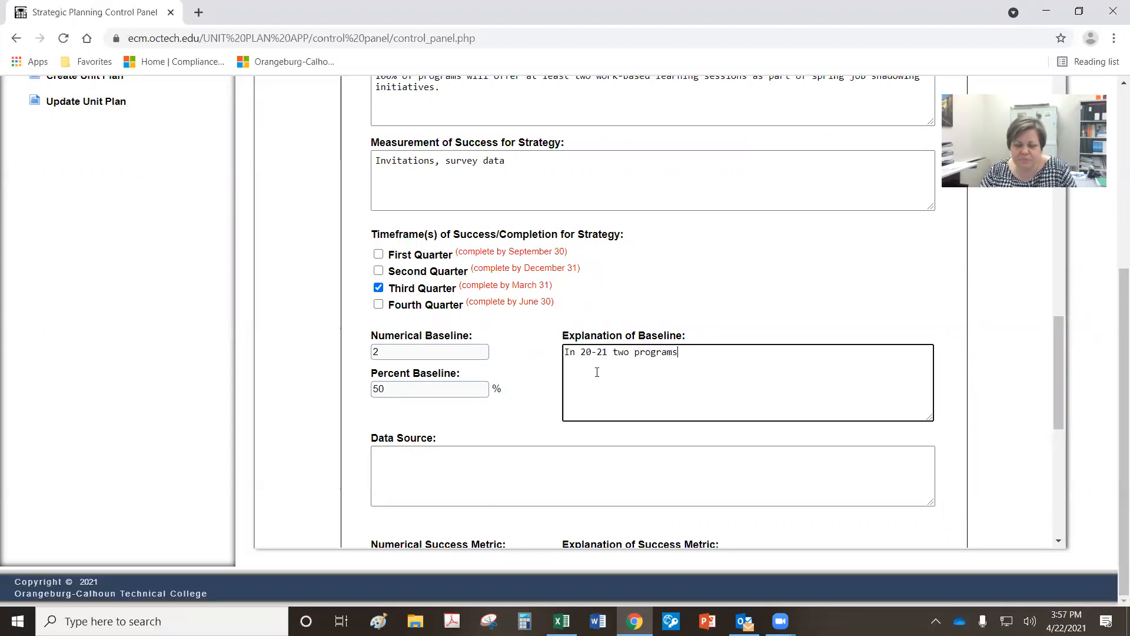
{"action": "type", "text": " provided at least"}
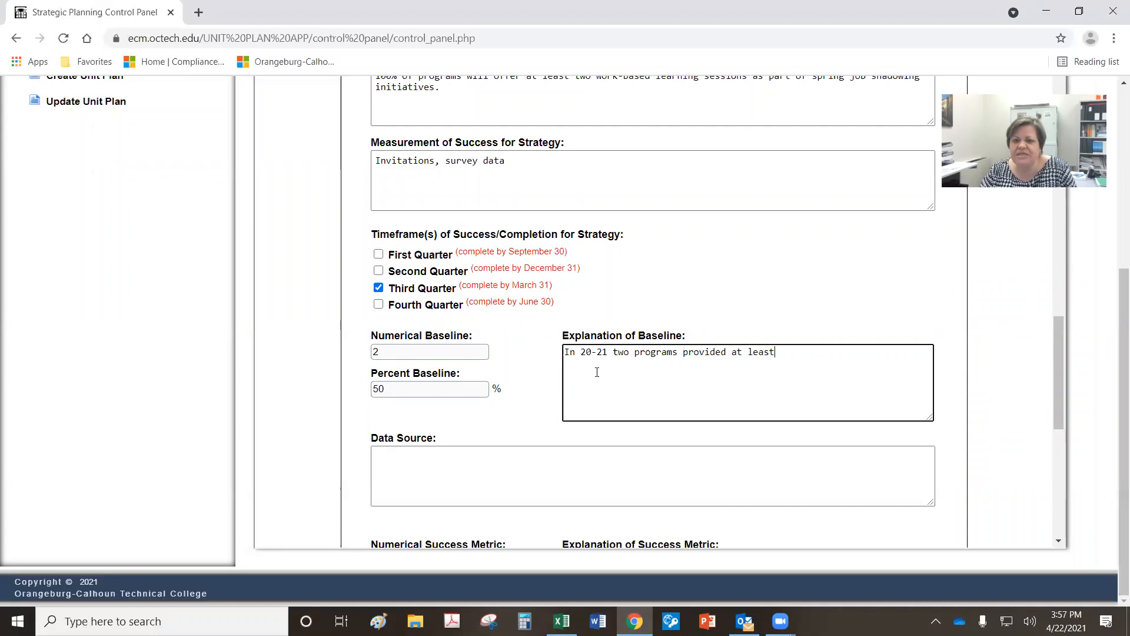
{"action": "type", "text": " 2 sessions for Early college students."}
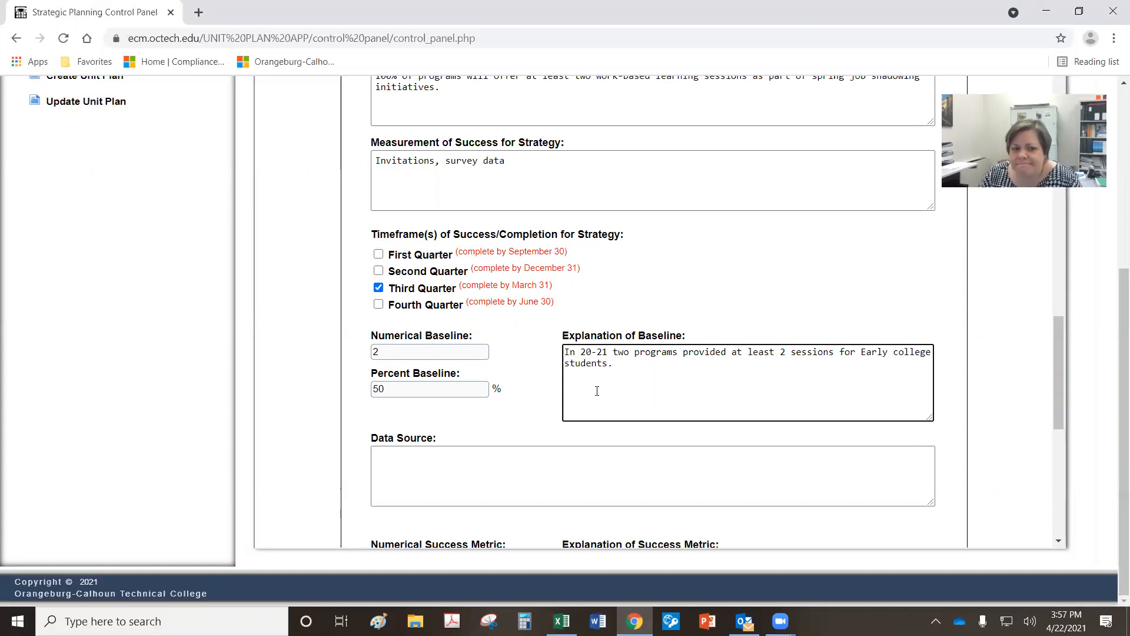
{"action": "scroll", "coordinate": [597, 391], "scroll_direction": "down", "scroll_amount": 1}
Step: Enter 'Survey data' as the data source and select the statement's opening clause
{"action": "left_click", "coordinate": [499, 394]}
{"action": "type", "text": "Survey data"}
{"action": "scroll", "coordinate": [556, 400], "scroll_direction": "down", "scroll_amount": 1}
{"action": "left_click", "coordinate": [404, 425]}
{"action": "scroll", "coordinate": [459, 401], "scroll_direction": "up", "scroll_amount": 5}
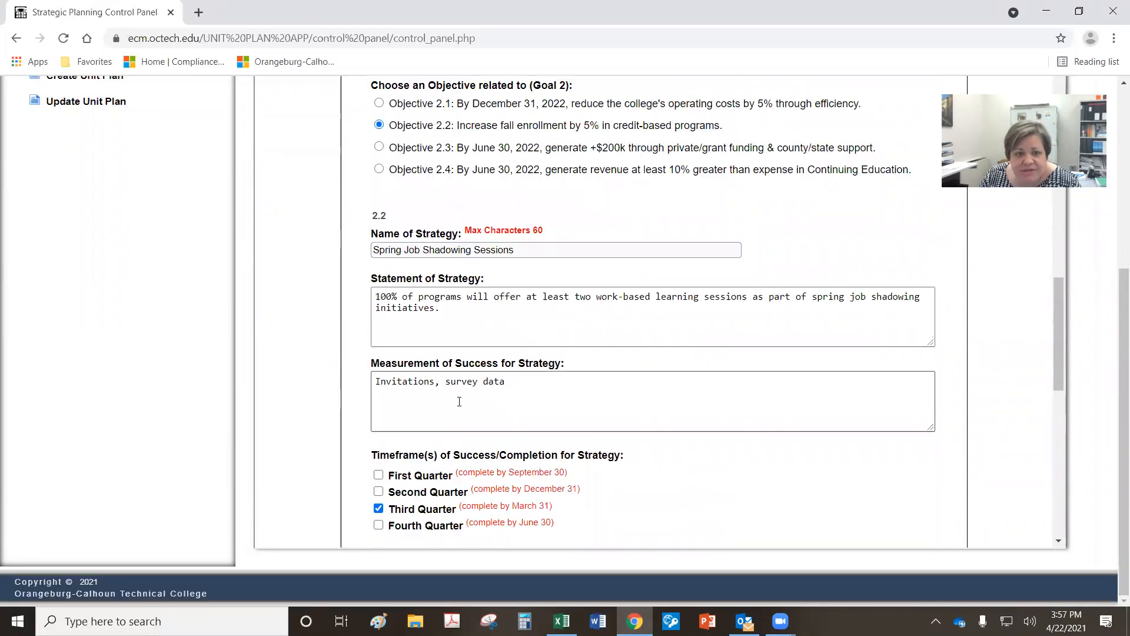
{"action": "left_click_drag", "start_coordinate": [375, 296], "coordinate": [732, 286]}
{"action": "key", "text": "ctrl+c"}
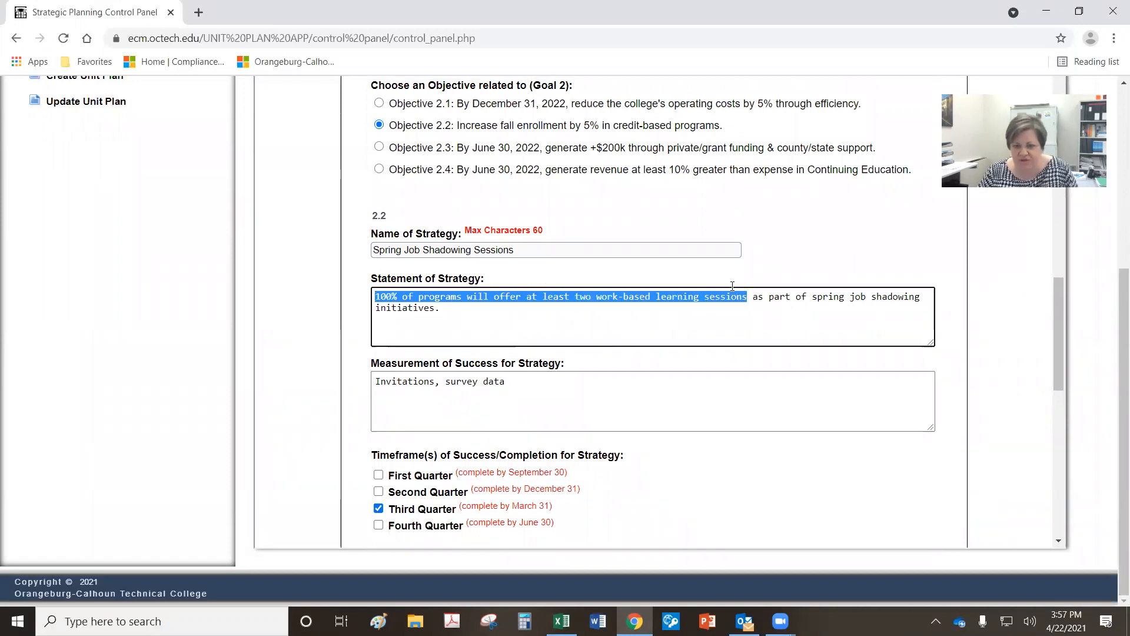
Step: Paste the copied clause as the success explanation and set the success metric to 100% and 4
{"action": "scroll", "coordinate": [704, 454], "scroll_direction": "down", "scroll_amount": 5}
{"action": "left_click", "coordinate": [697, 498]}
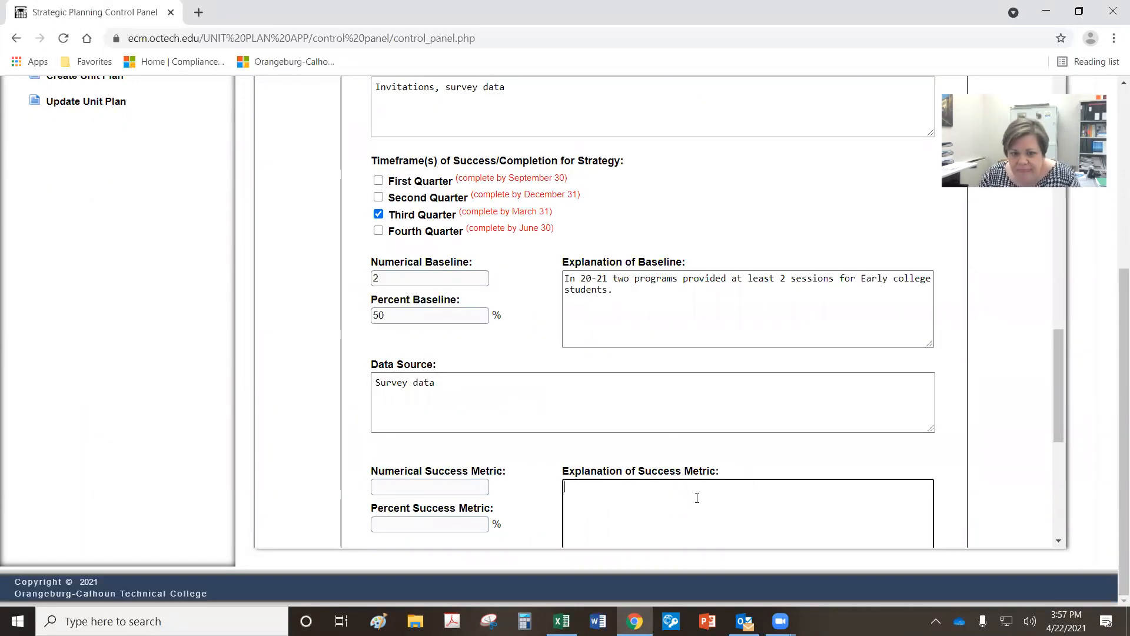
{"action": "key", "text": "ctrl+v"}
{"action": "scroll", "coordinate": [661, 478], "scroll_direction": "down", "scroll_amount": 1}
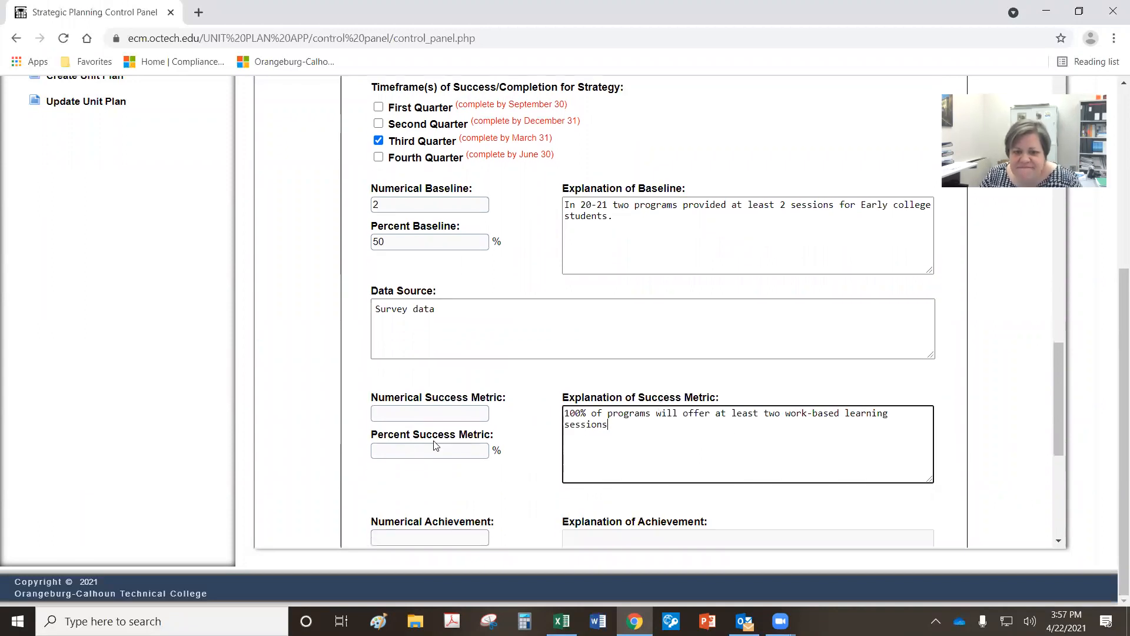
{"action": "left_click", "coordinate": [405, 454]}
{"action": "type", "text": "100"}
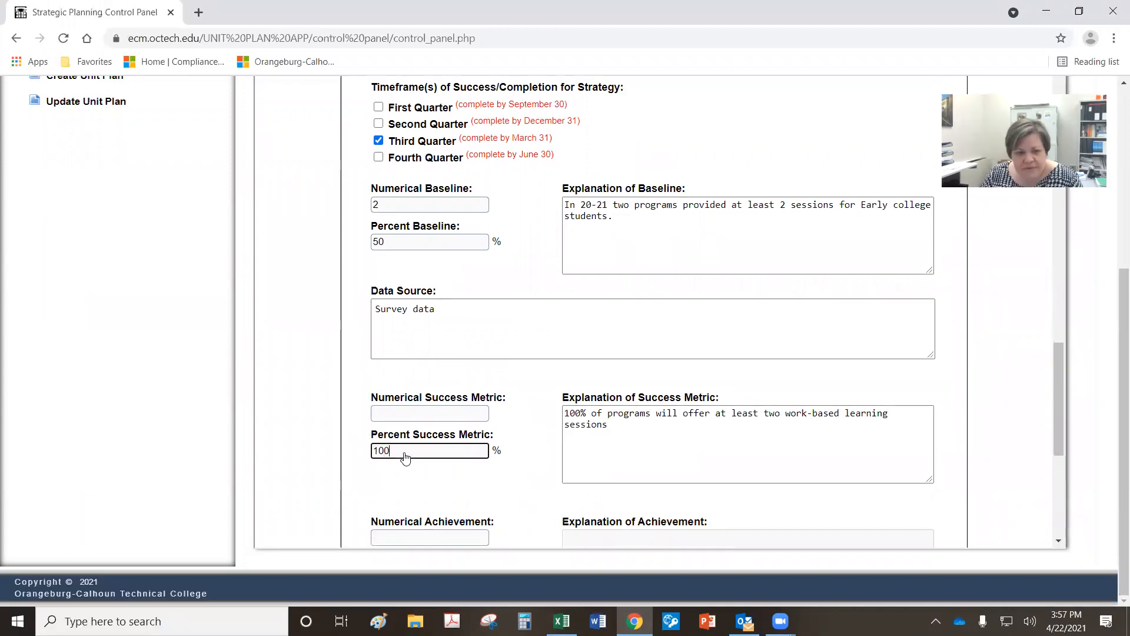
{"action": "left_click", "coordinate": [420, 415]}
{"action": "type", "text": "4"}
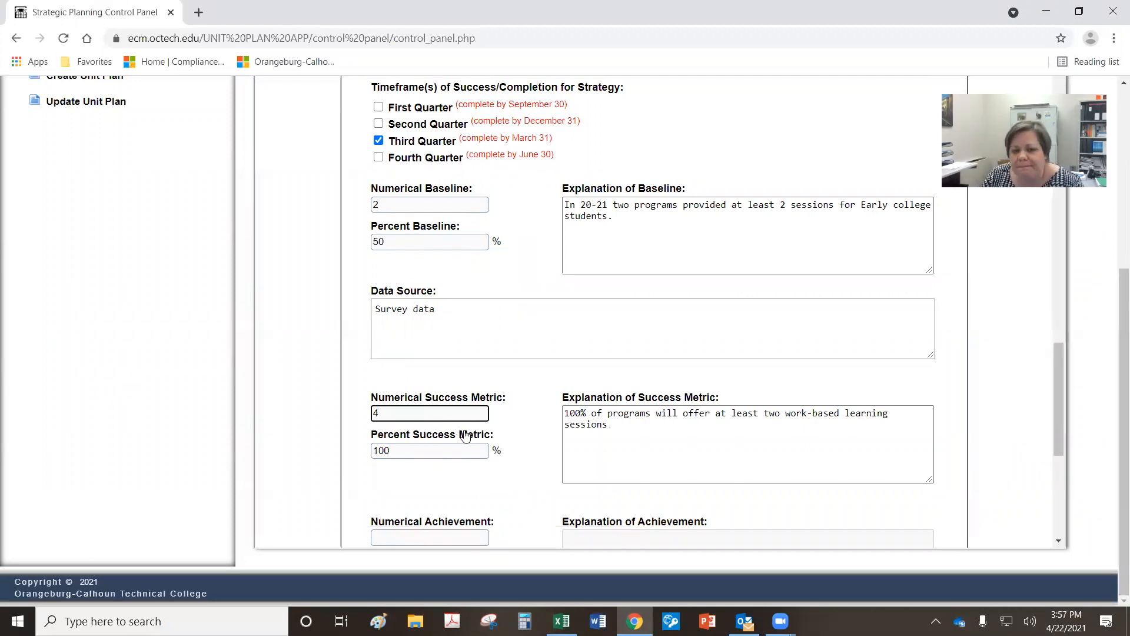
{"action": "scroll", "coordinate": [464, 434], "scroll_direction": "down", "scroll_amount": 3}
{"action": "scroll", "coordinate": [465, 436], "scroll_direction": "down", "scroll_amount": 4}
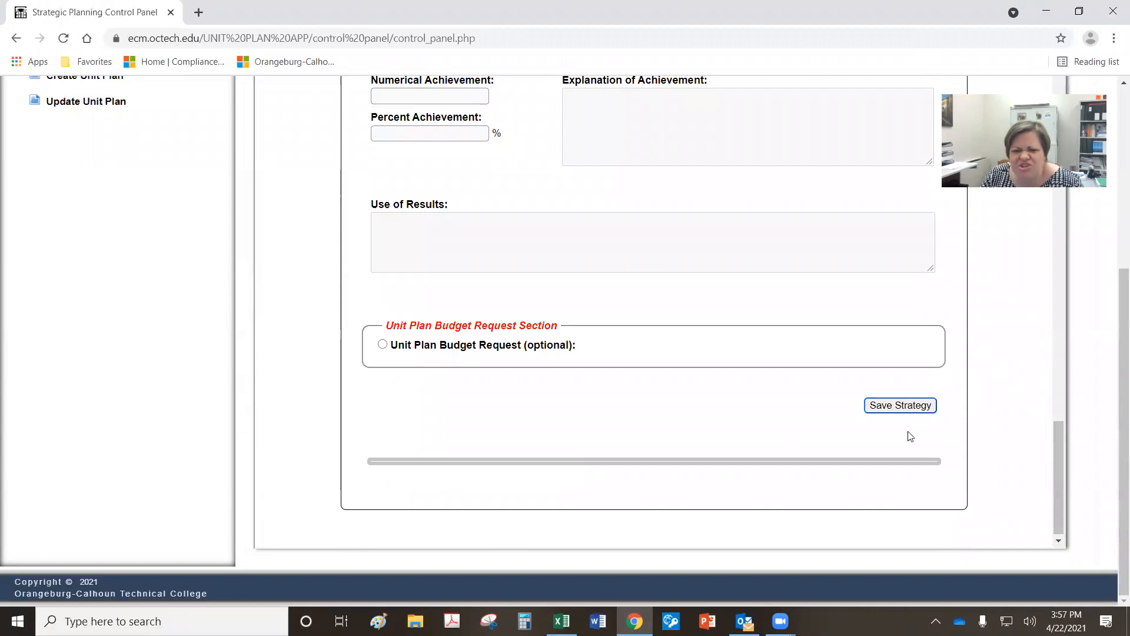
{"action": "left_click", "coordinate": [898, 406]}
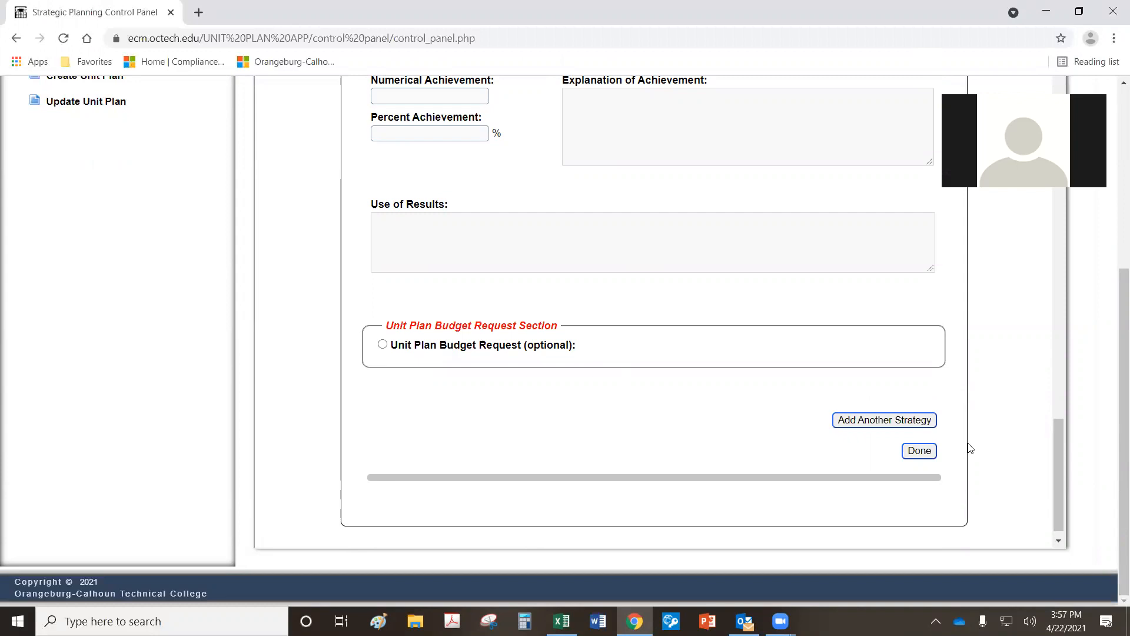
{"action": "scroll", "coordinate": [855, 425], "scroll_direction": "up", "scroll_amount": 7}
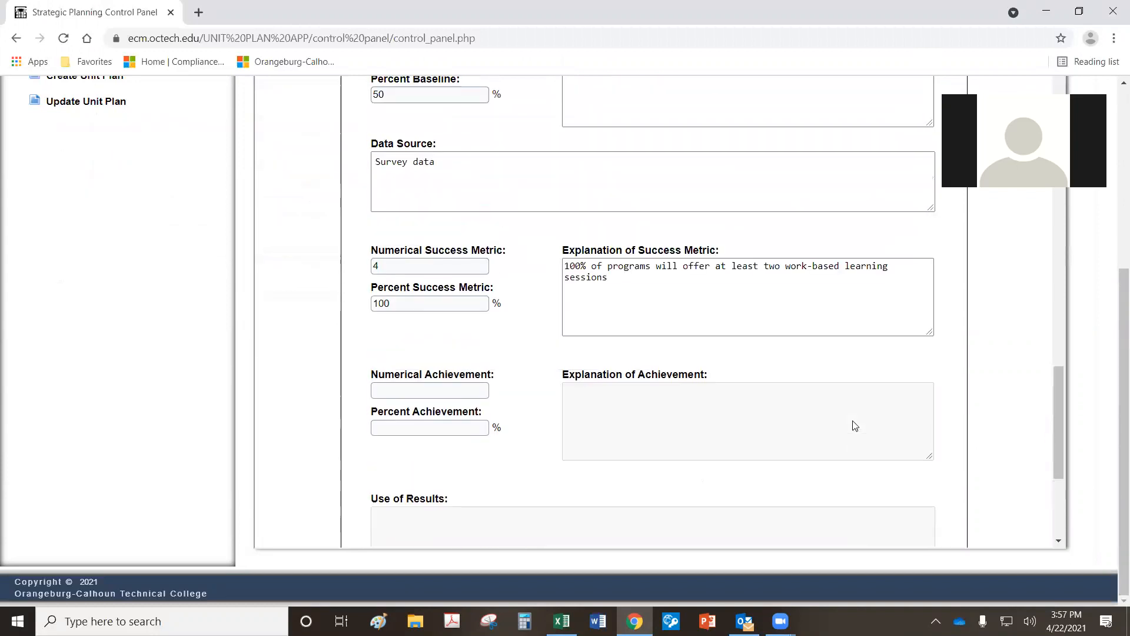
{"action": "scroll", "coordinate": [854, 425], "scroll_direction": "up", "scroll_amount": 1}
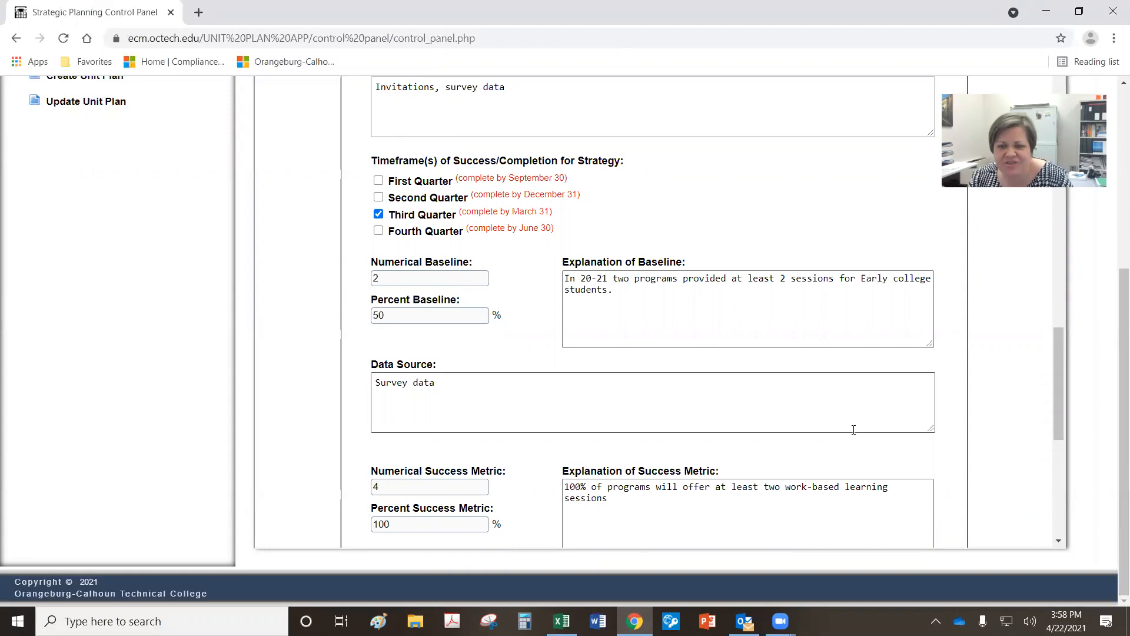
Step: Change the numerical success metric from 4 to 2 and the numerical baseline from 2 to 1
{"action": "scroll", "coordinate": [320, 404], "scroll_direction": "down", "scroll_amount": 1}
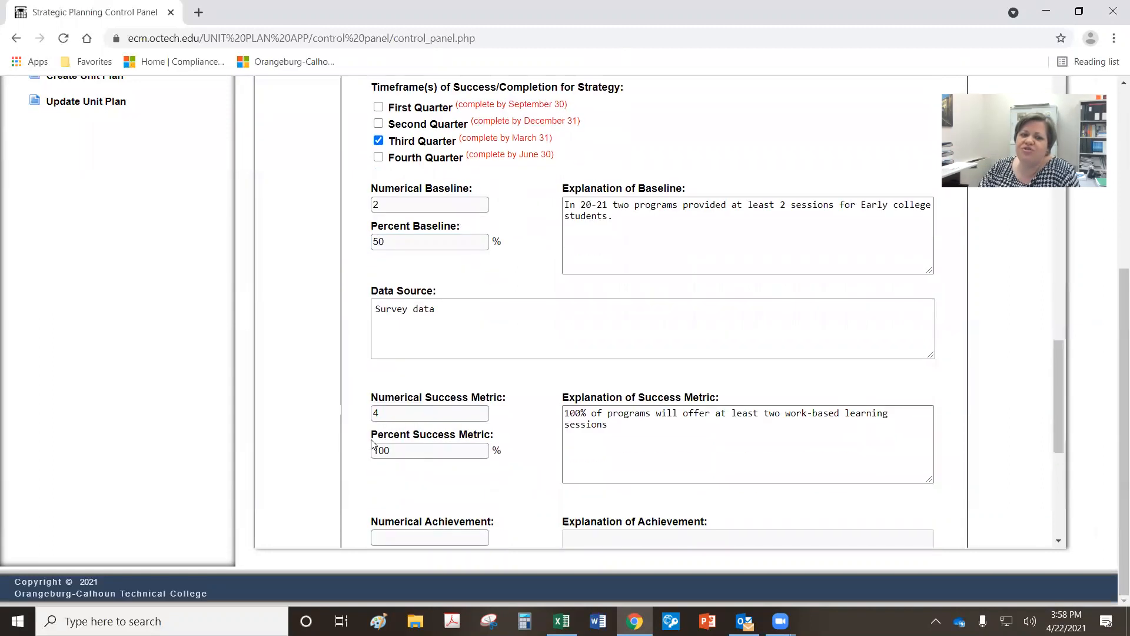
{"action": "double_click", "coordinate": [385, 415]}
{"action": "type", "text": "2"}
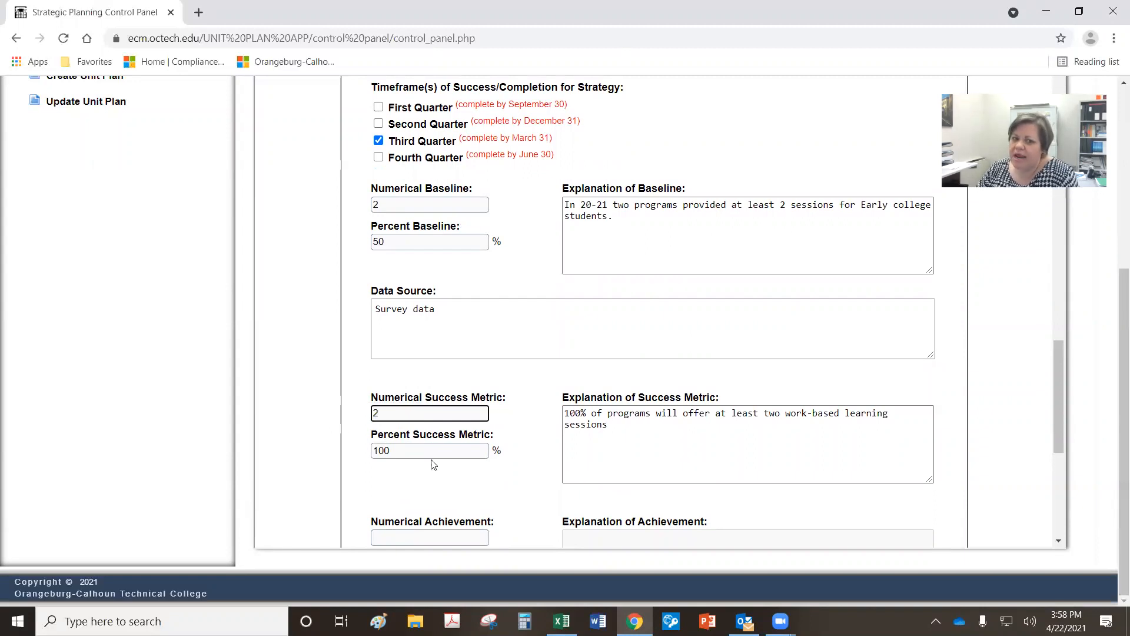
{"action": "left_click_drag", "start_coordinate": [407, 206], "coordinate": [343, 211]}
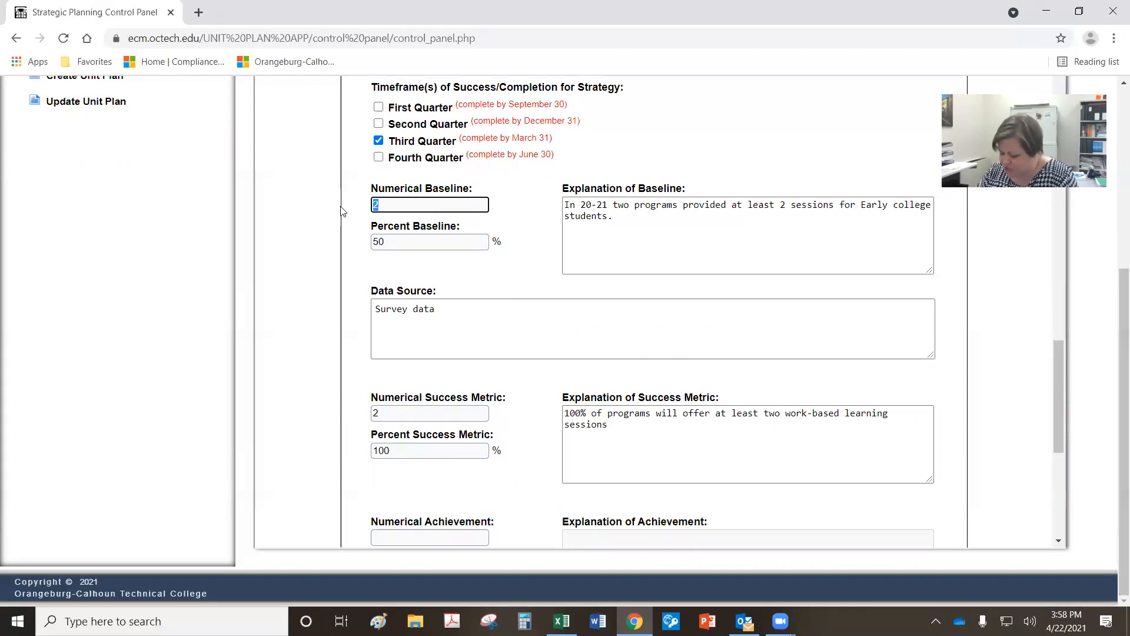
{"action": "type", "text": "1"}
{"action": "left_click", "coordinate": [454, 246]}
{"action": "left_click", "coordinate": [620, 254]}
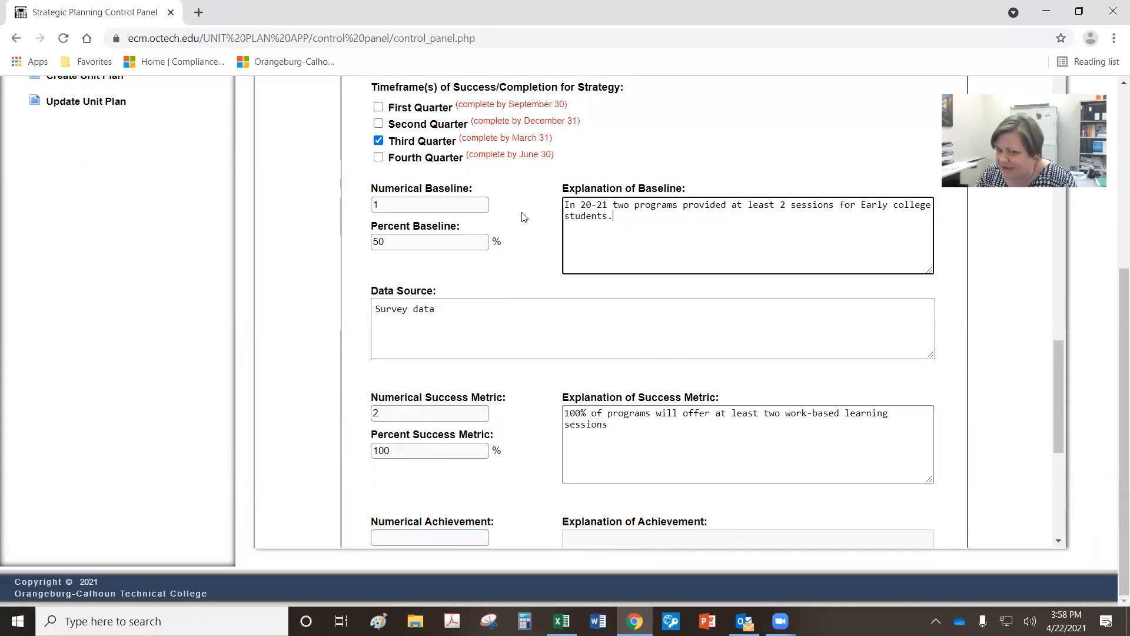
{"action": "key", "text": "ctrl+a"}
{"action": "key", "text": "Right"}
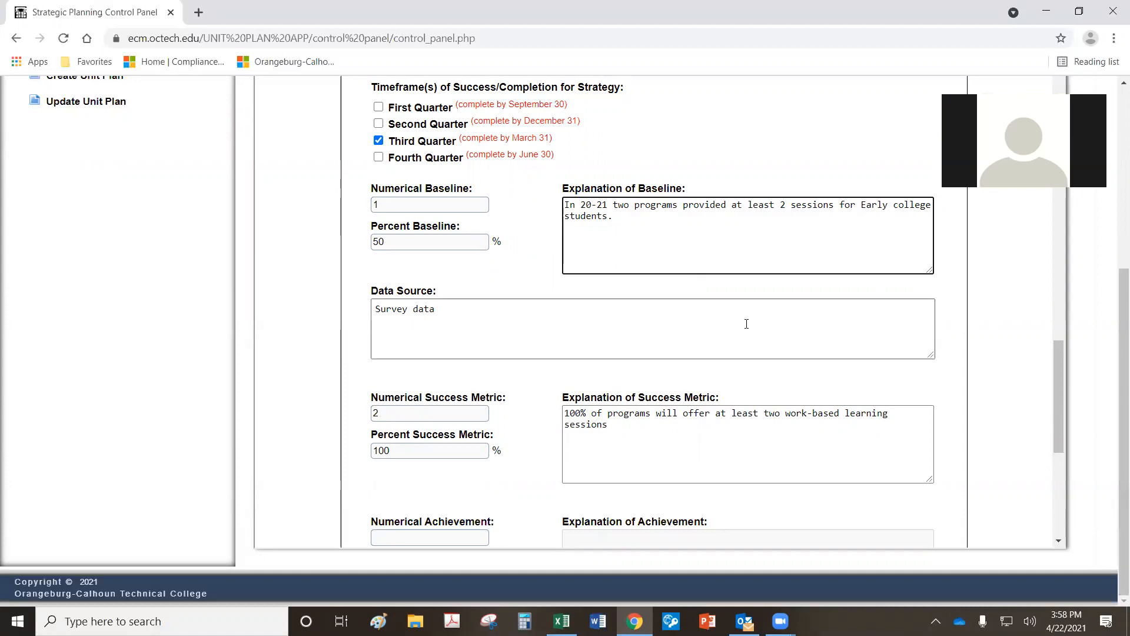
{"action": "scroll", "coordinate": [743, 327], "scroll_direction": "down", "scroll_amount": 2}
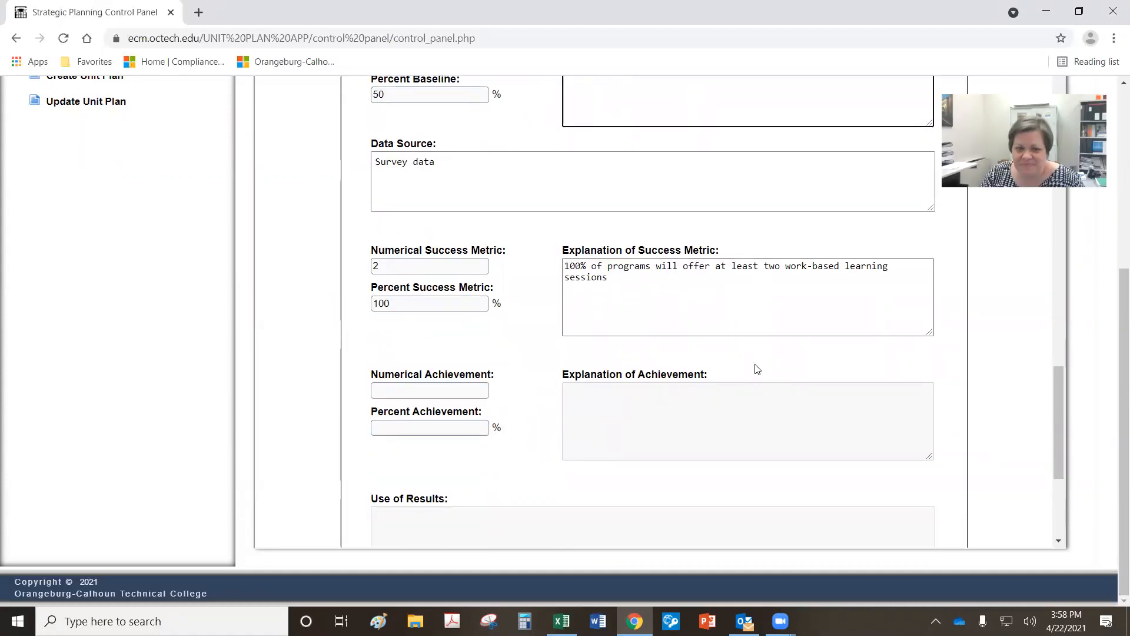
{"action": "scroll", "coordinate": [758, 370], "scroll_direction": "down", "scroll_amount": 2}
{"action": "scroll", "coordinate": [757, 370], "scroll_direction": "down", "scroll_amount": 3}
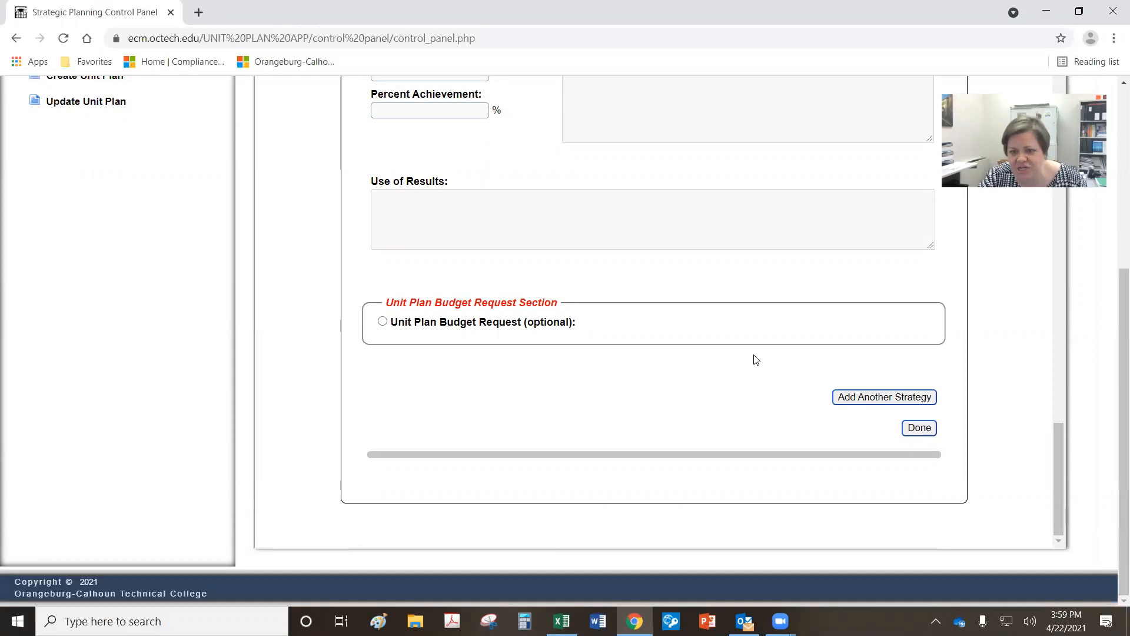
Step: Finish editing strategy 2.2 and save the updated unit plan
{"action": "left_click", "coordinate": [918, 430]}
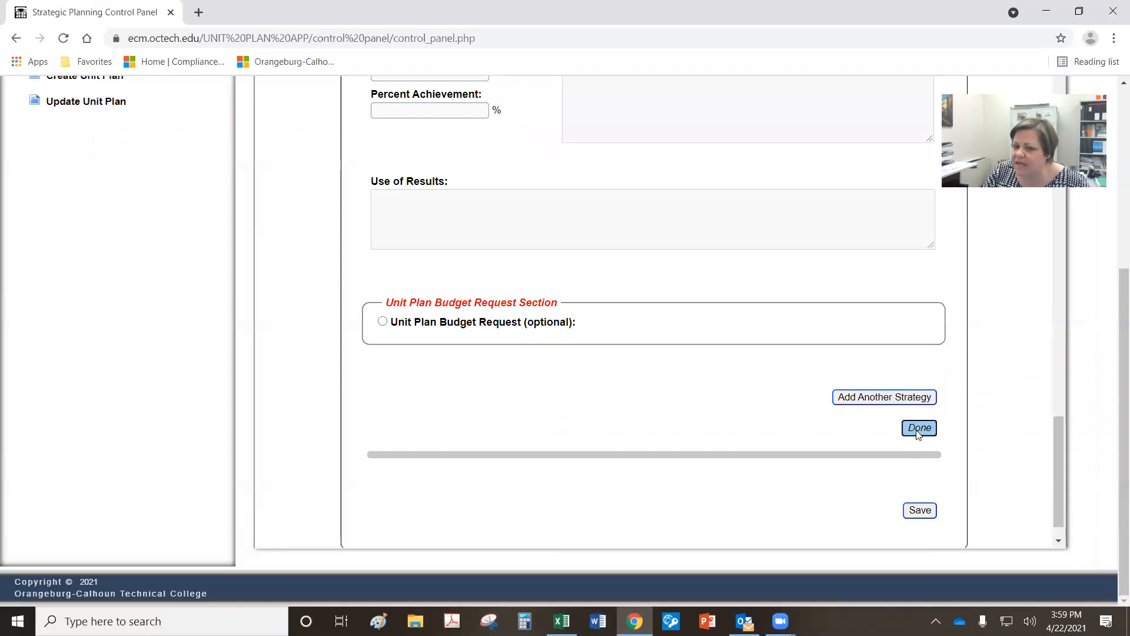
{"action": "left_click", "coordinate": [929, 511]}
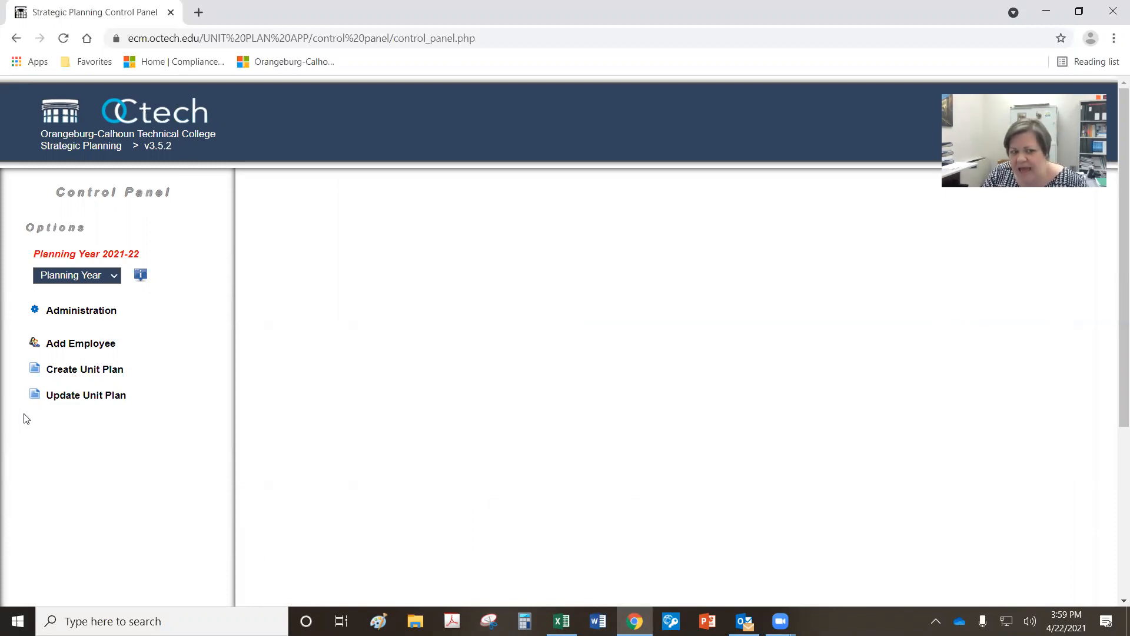
Step: Under Update Unit Plan, choose the Grants Office 2021-22 unit plan from the Options list
{"action": "left_click", "coordinate": [53, 399]}
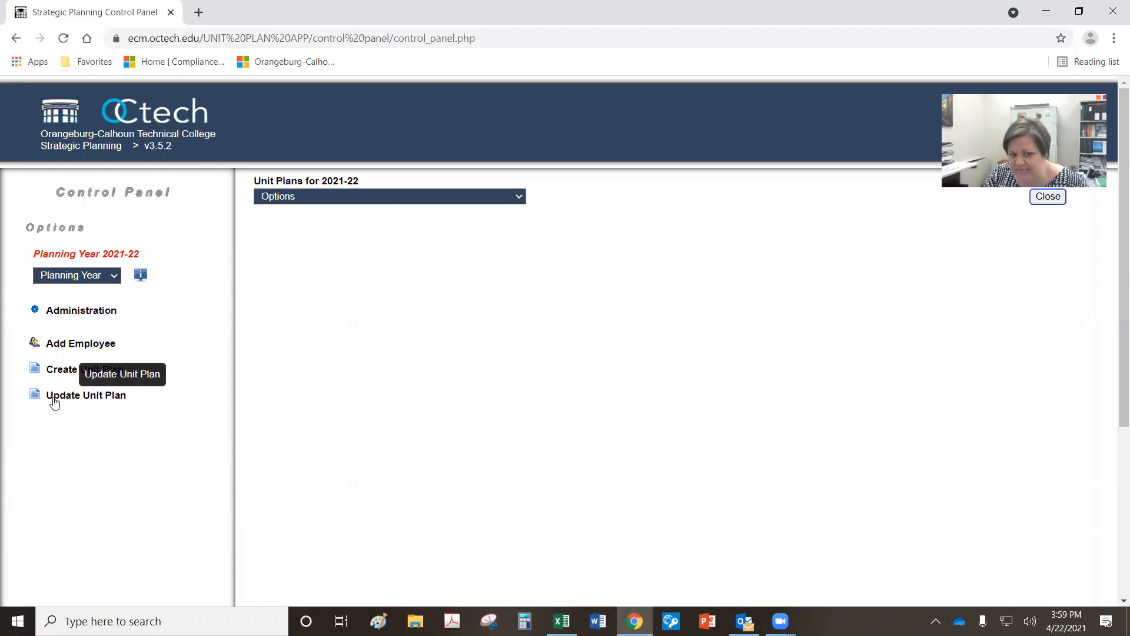
{"action": "left_click", "coordinate": [517, 196]}
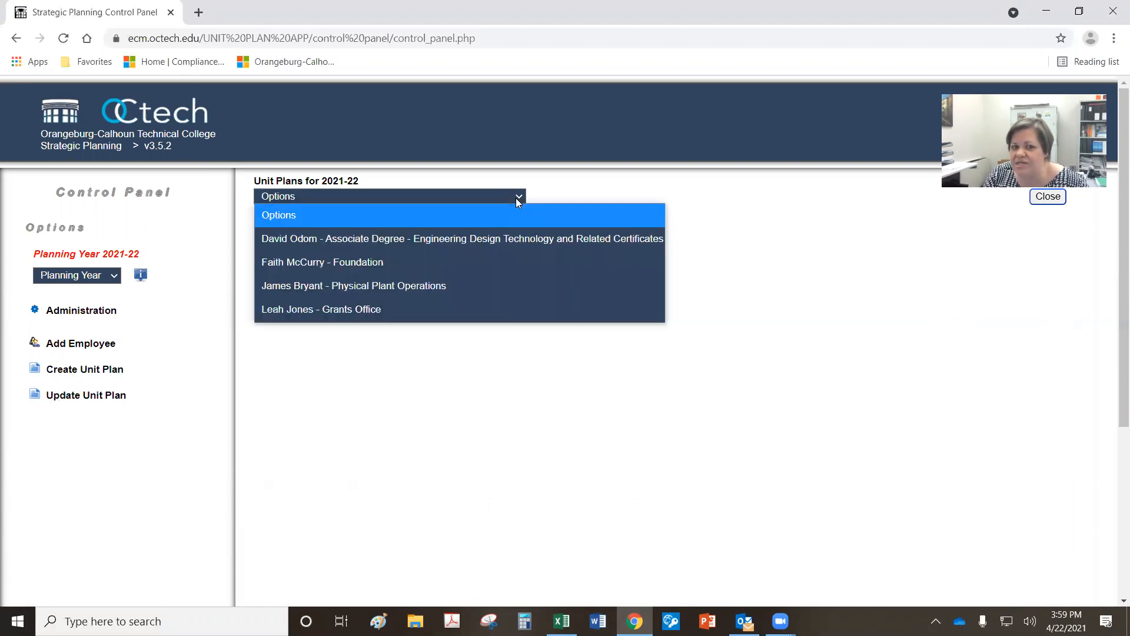
{"action": "left_click", "coordinate": [372, 312]}
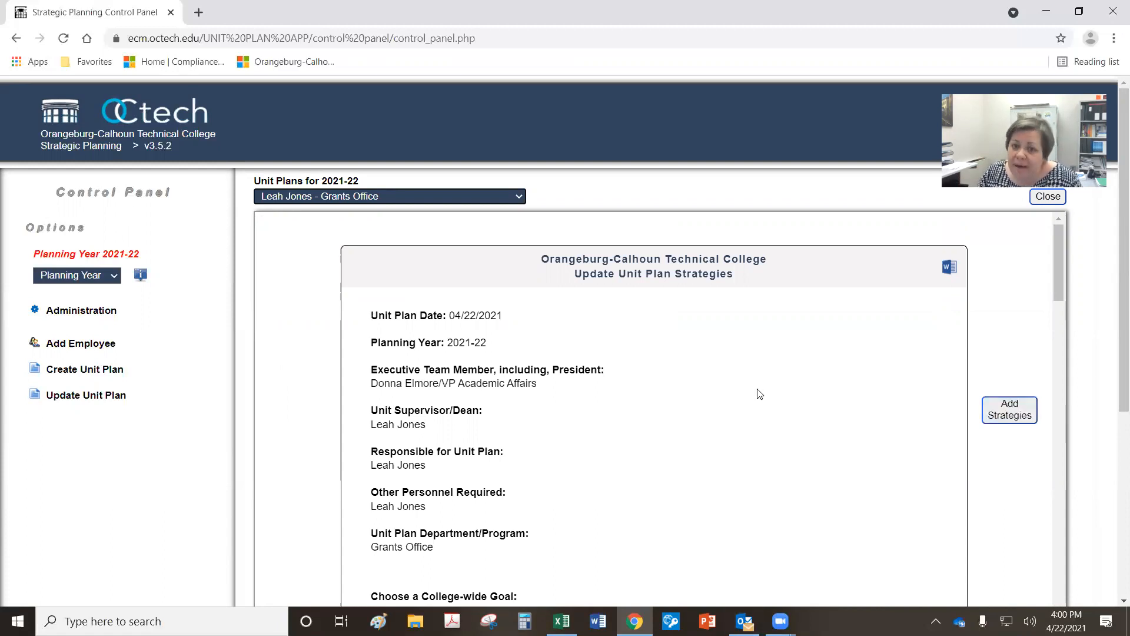
Step: Review the Grants Office strategies, then edit Program Coordinator Communication with Students under Objective 1.1
{"action": "scroll", "coordinate": [759, 394], "scroll_direction": "down", "scroll_amount": 6}
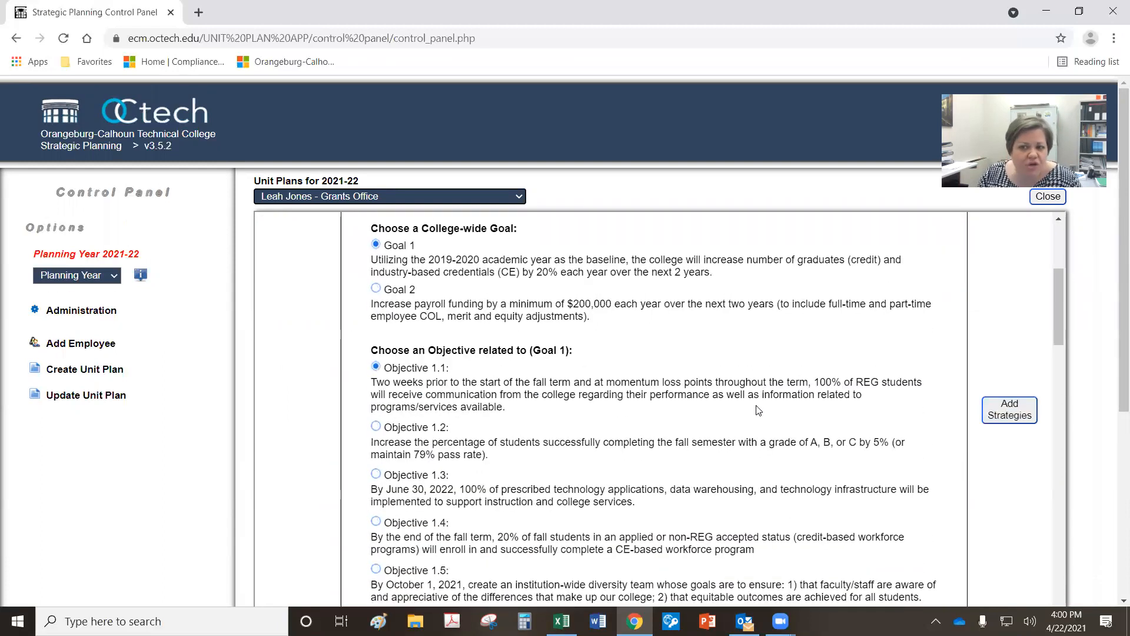
{"action": "scroll", "coordinate": [759, 410], "scroll_direction": "down", "scroll_amount": 7}
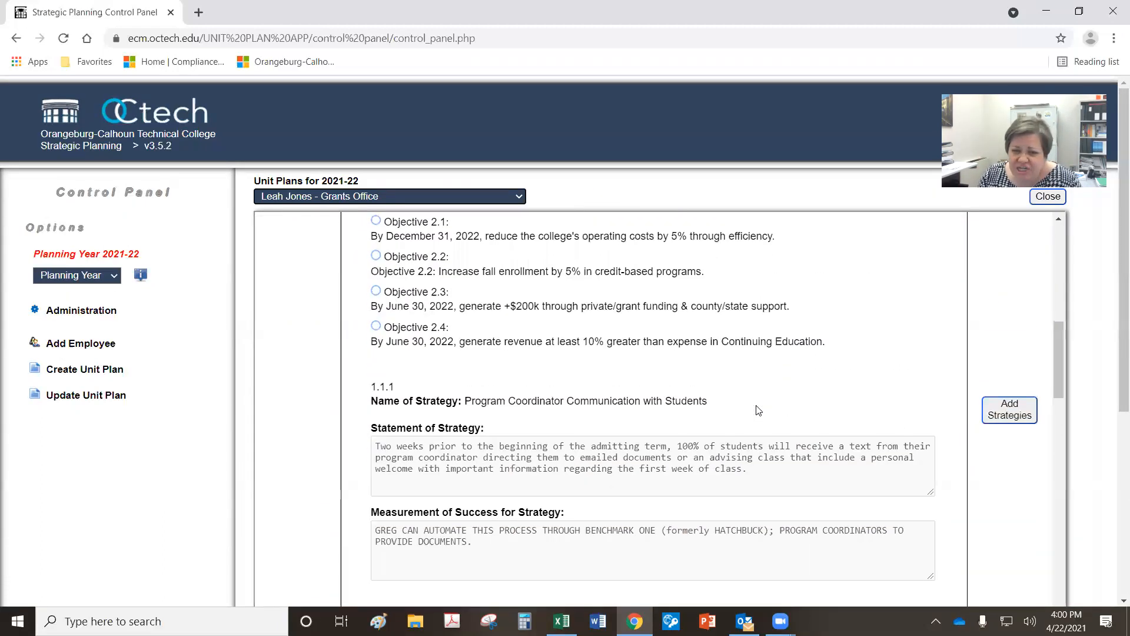
{"action": "scroll", "coordinate": [758, 411], "scroll_direction": "down", "scroll_amount": 7}
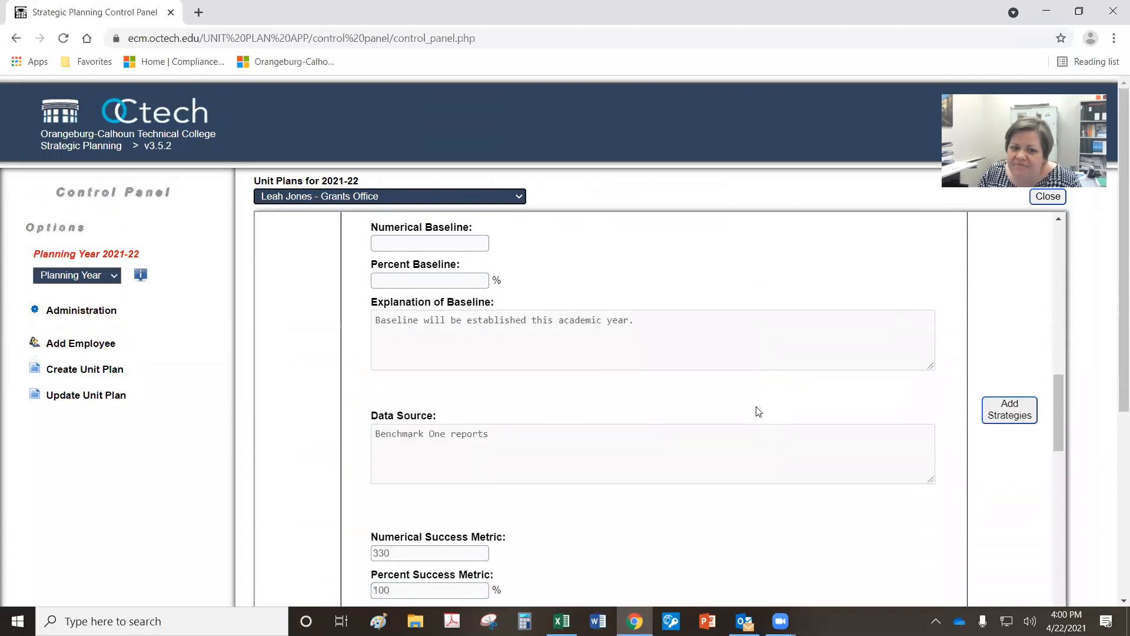
{"action": "scroll", "coordinate": [758, 410], "scroll_direction": "down", "scroll_amount": 6}
{"action": "scroll", "coordinate": [758, 412], "scroll_direction": "down", "scroll_amount": 2}
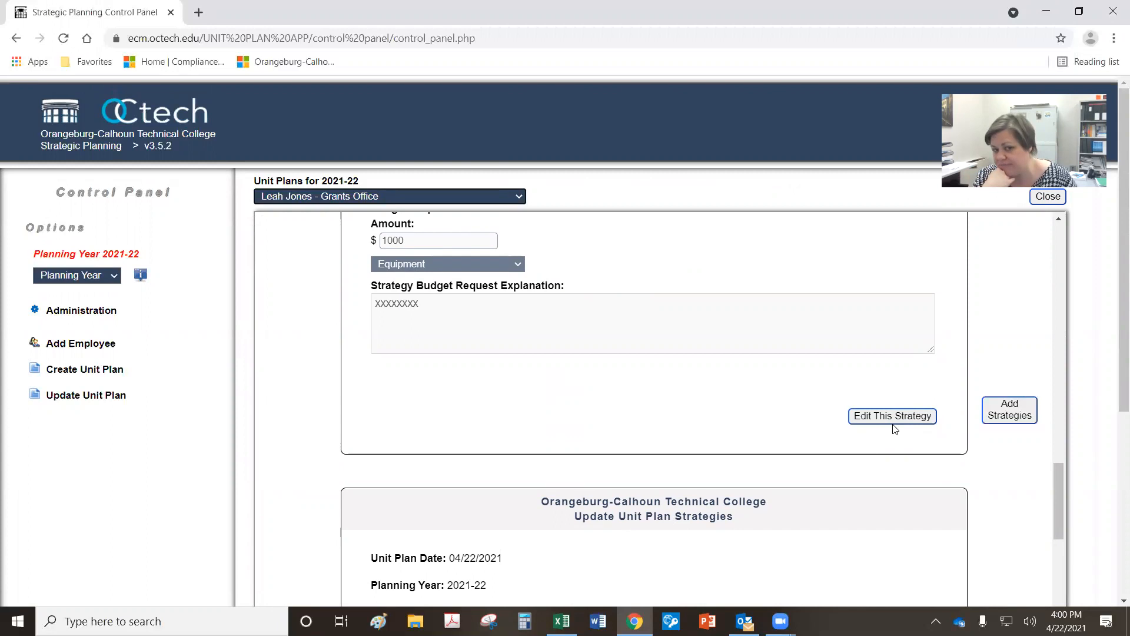
{"action": "scroll", "coordinate": [651, 391], "scroll_direction": "up", "scroll_amount": 10}
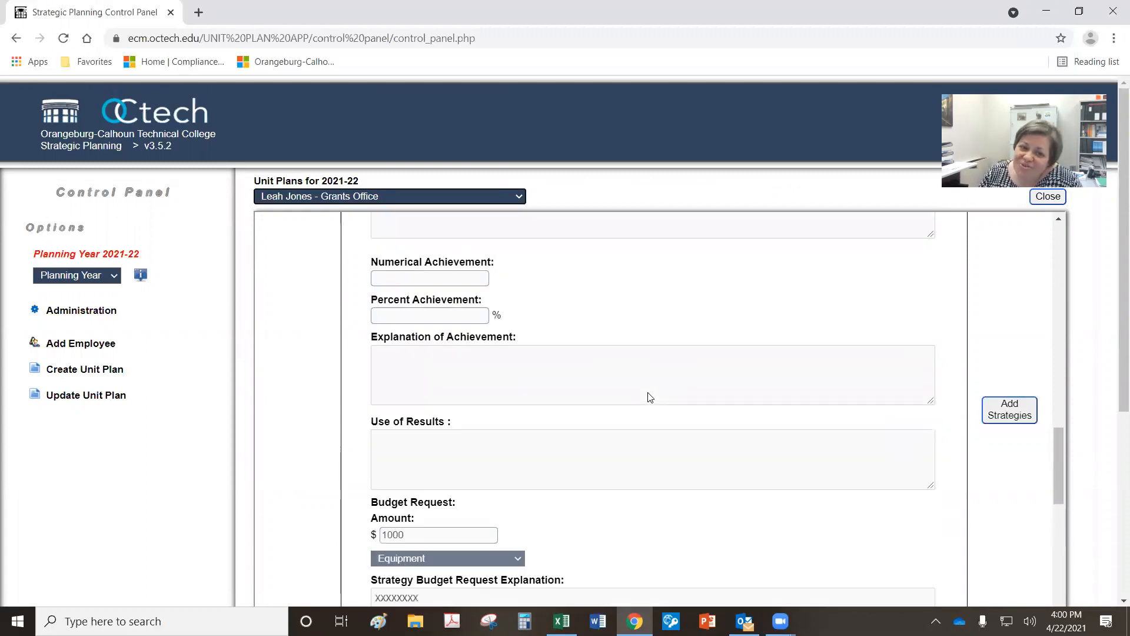
{"action": "scroll", "coordinate": [650, 401], "scroll_direction": "up", "scroll_amount": 8}
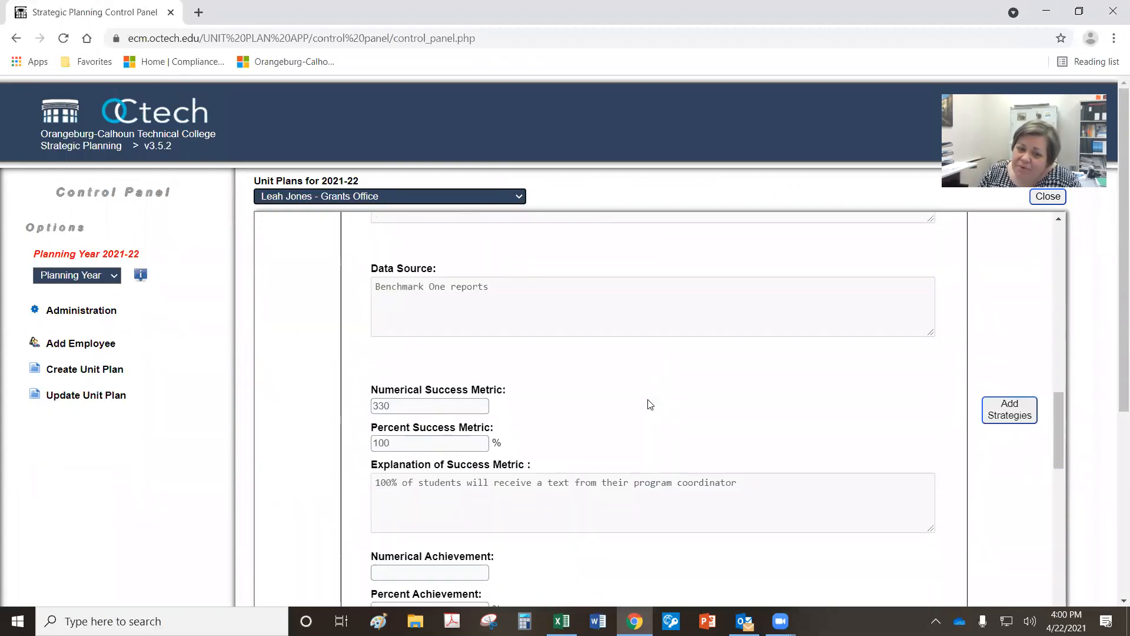
{"action": "scroll", "coordinate": [648, 401], "scroll_direction": "up", "scroll_amount": 2}
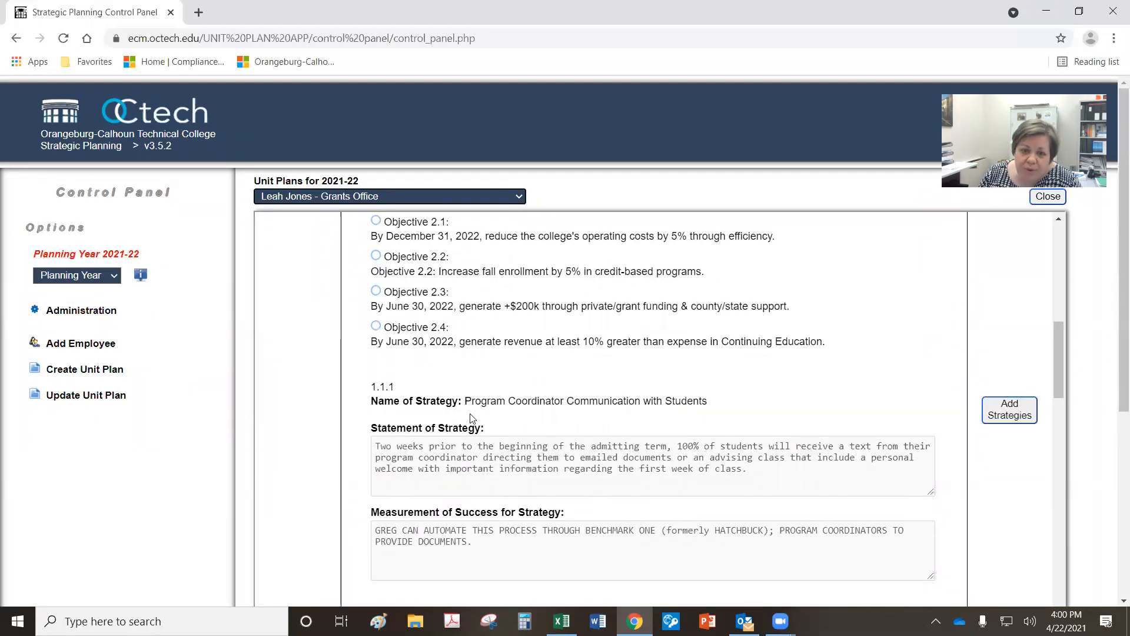
{"action": "scroll", "coordinate": [644, 447], "scroll_direction": "down", "scroll_amount": 5}
{"action": "scroll", "coordinate": [643, 446], "scroll_direction": "down", "scroll_amount": 15}
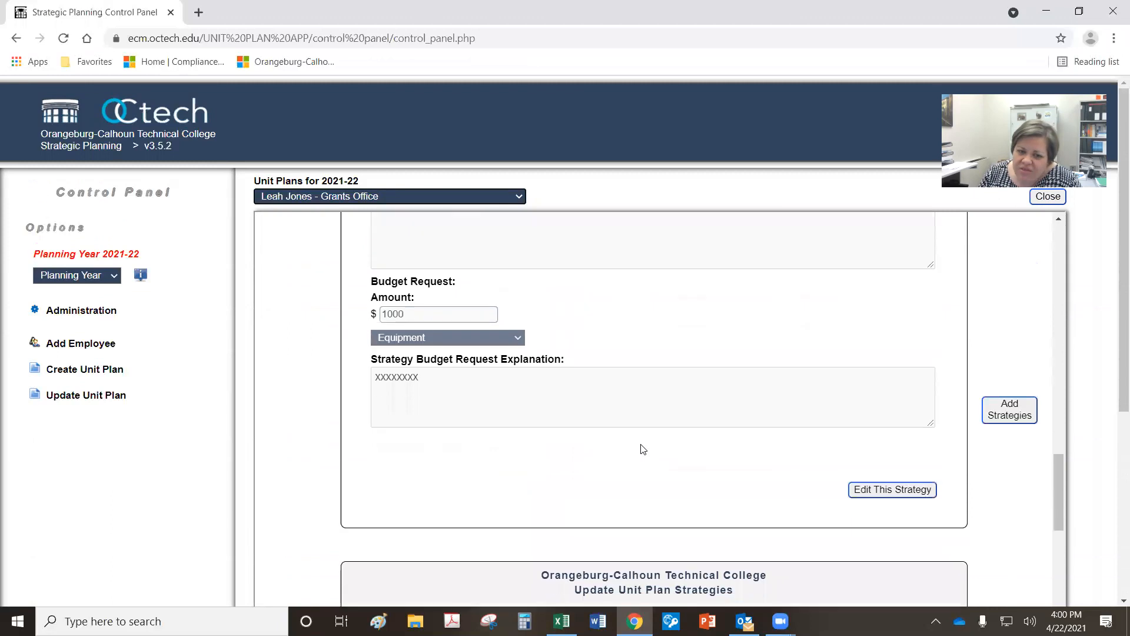
{"action": "scroll", "coordinate": [641, 445], "scroll_direction": "down", "scroll_amount": 12}
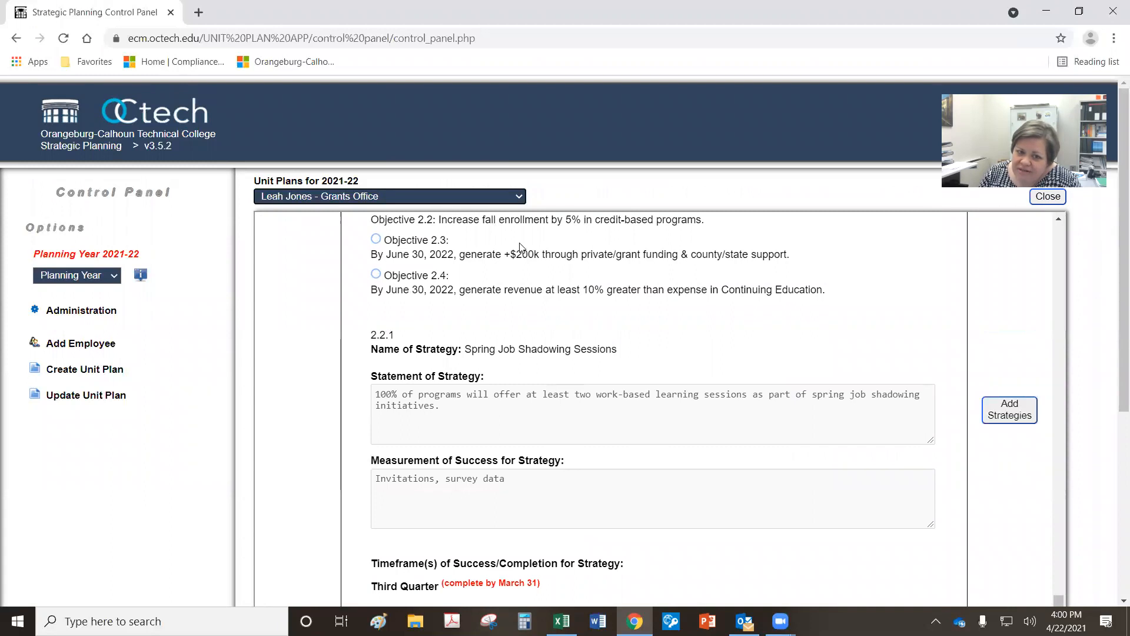
{"action": "scroll", "coordinate": [613, 447], "scroll_direction": "up", "scroll_amount": 15}
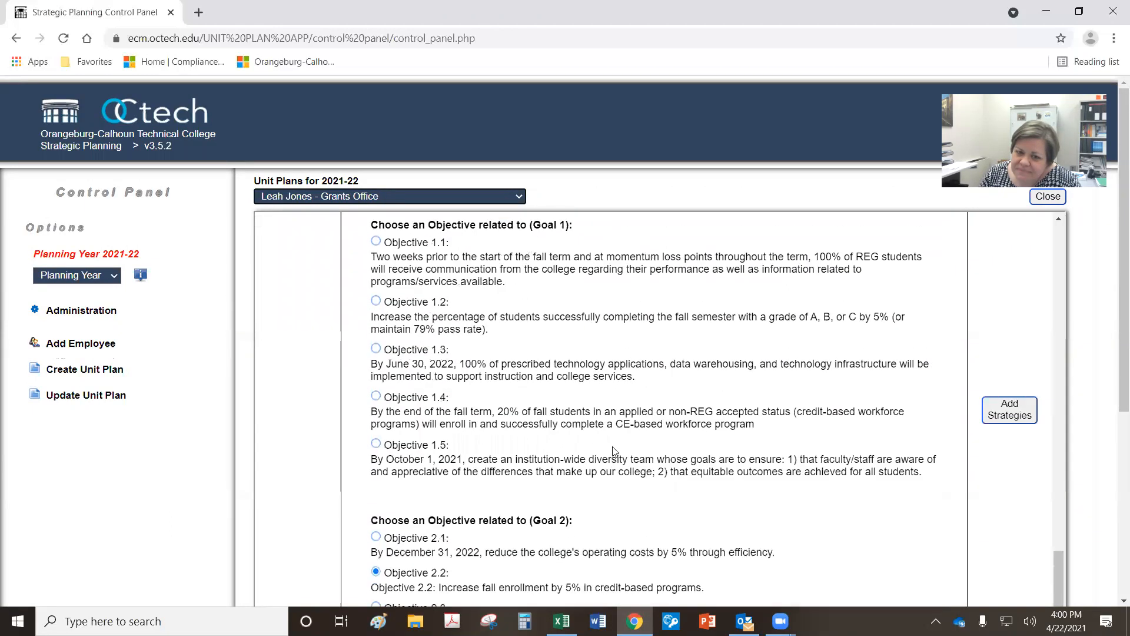
{"action": "scroll", "coordinate": [616, 448], "scroll_direction": "up", "scroll_amount": 3}
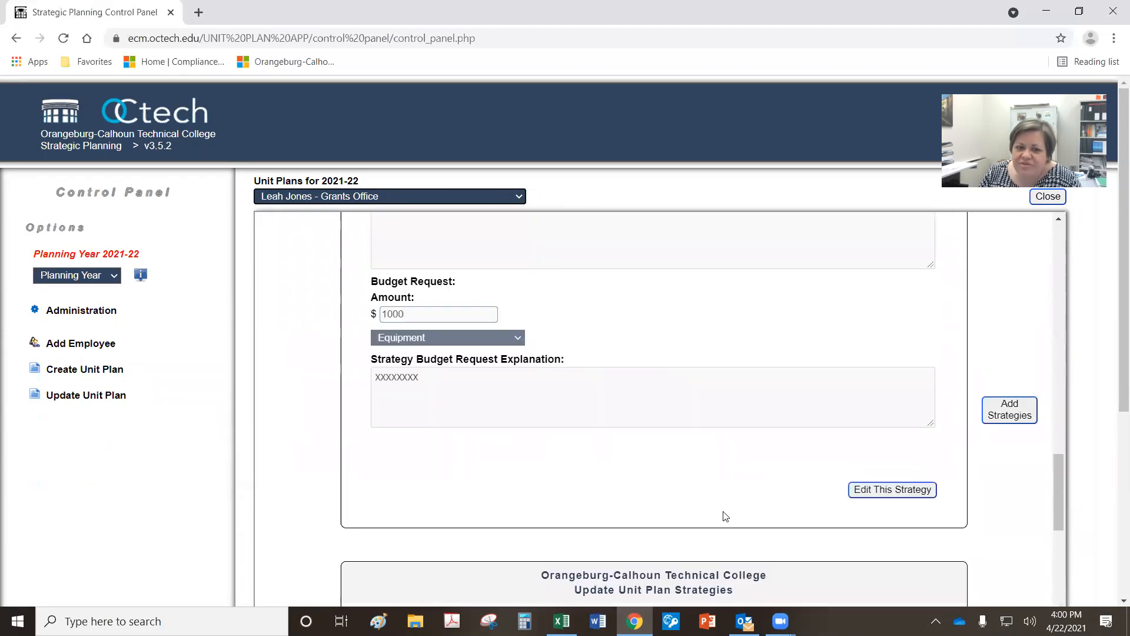
{"action": "left_click", "coordinate": [870, 490]}
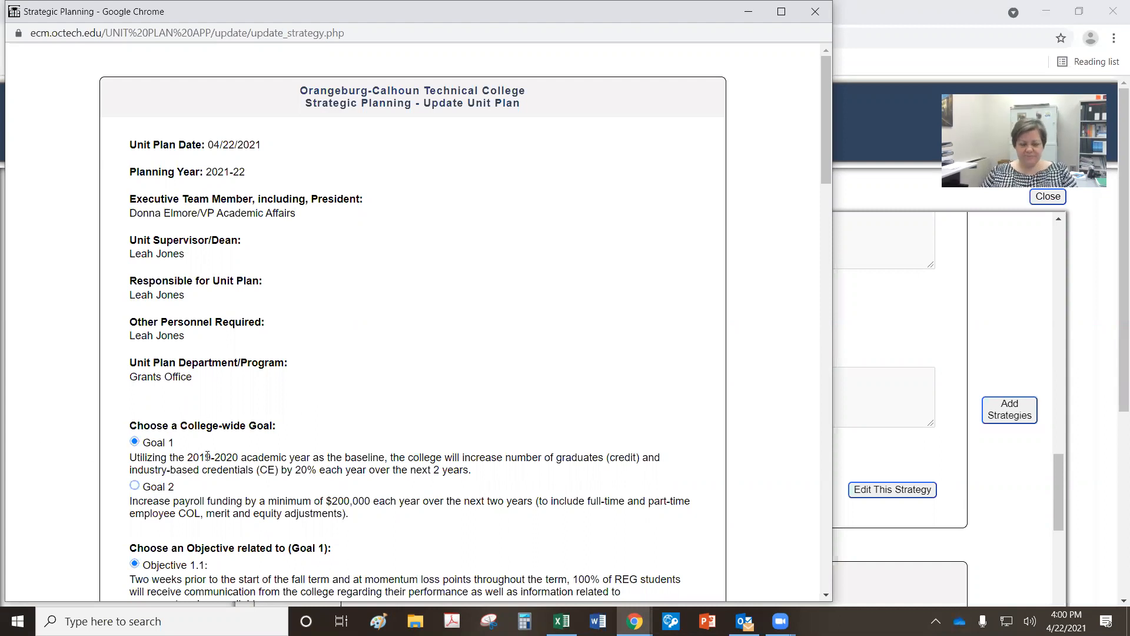
Step: Delete the Program Coordinator Communication with Students strategy from the Update Strategy window
{"action": "scroll", "coordinate": [206, 459], "scroll_direction": "down", "scroll_amount": 9}
{"action": "scroll", "coordinate": [207, 462], "scroll_direction": "down", "scroll_amount": 6}
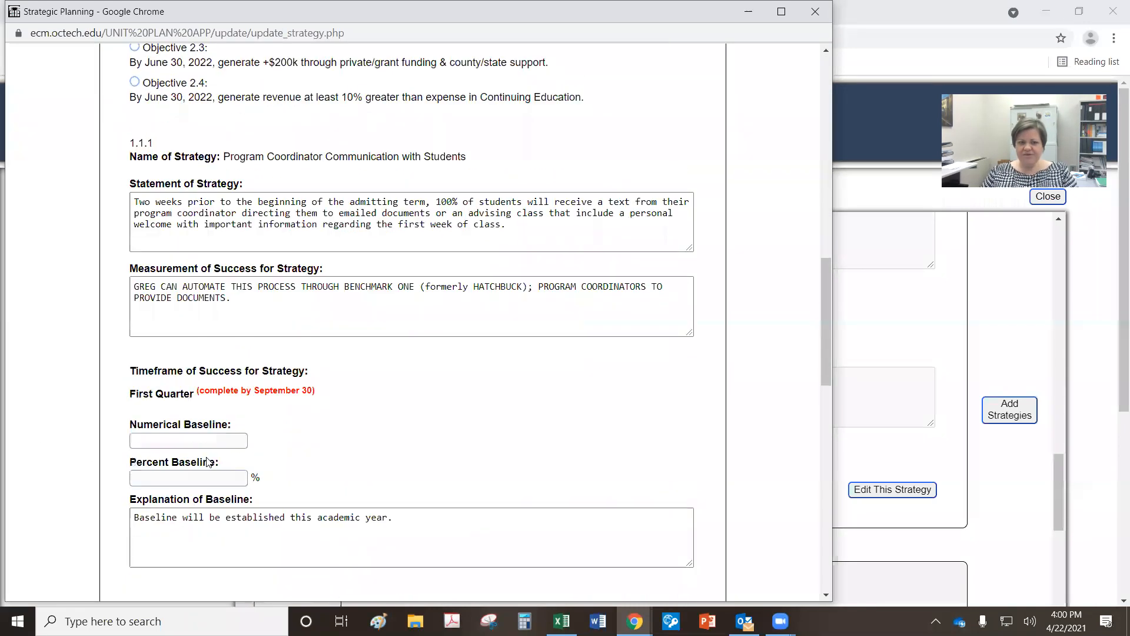
{"action": "left_click", "coordinate": [227, 298]}
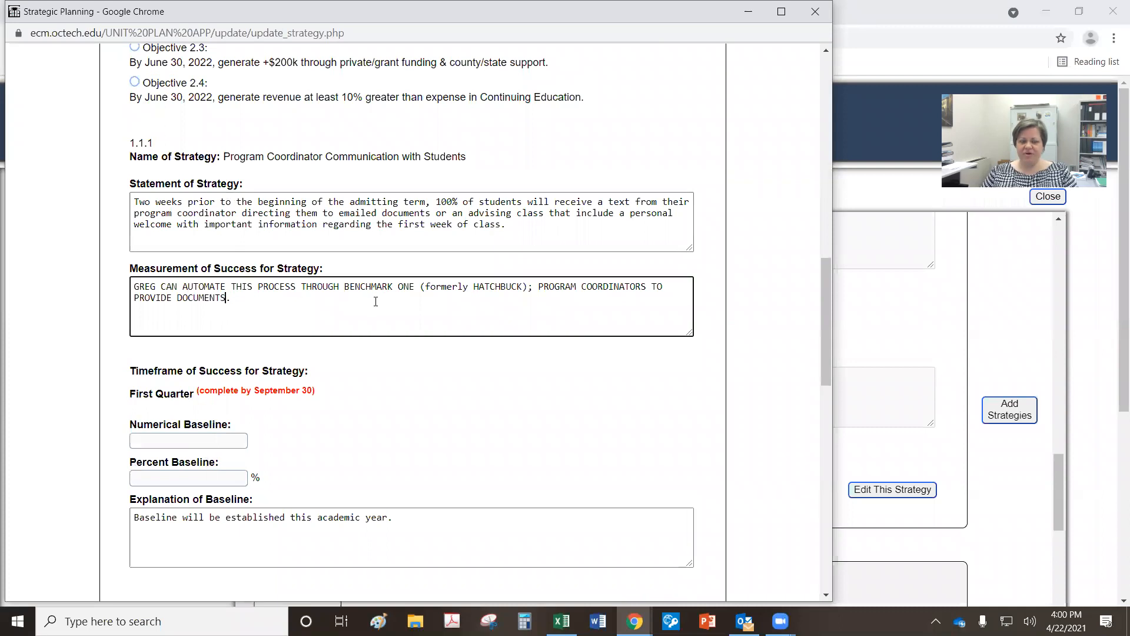
{"action": "scroll", "coordinate": [345, 332], "scroll_direction": "down", "scroll_amount": 4}
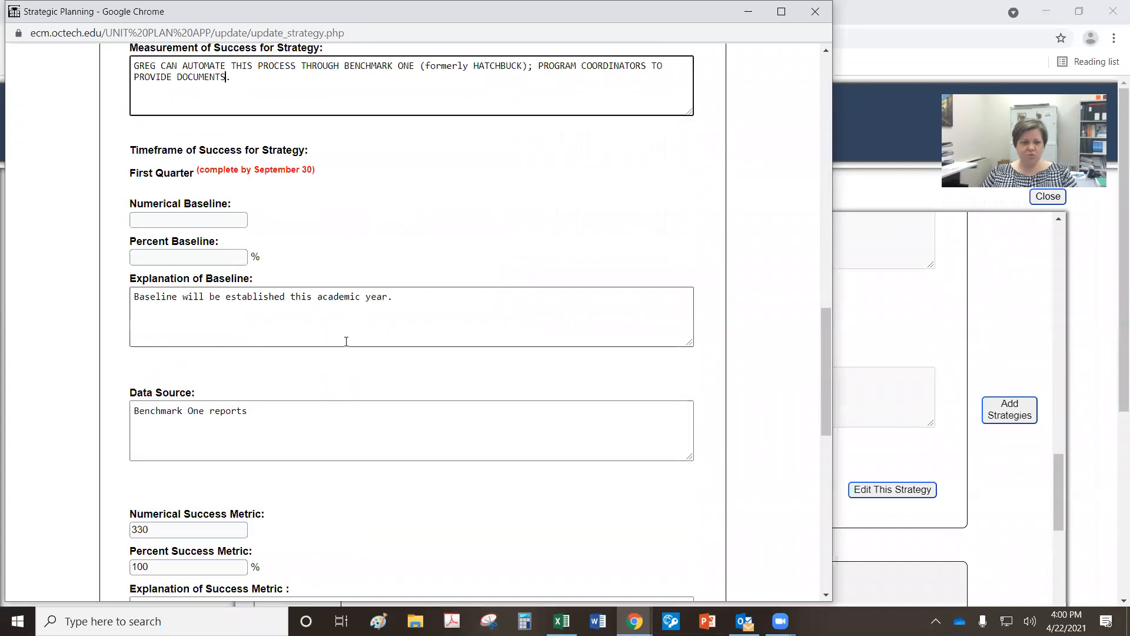
{"action": "scroll", "coordinate": [361, 386], "scroll_direction": "down", "scroll_amount": 7}
{"action": "scroll", "coordinate": [361, 389], "scroll_direction": "down", "scroll_amount": 3}
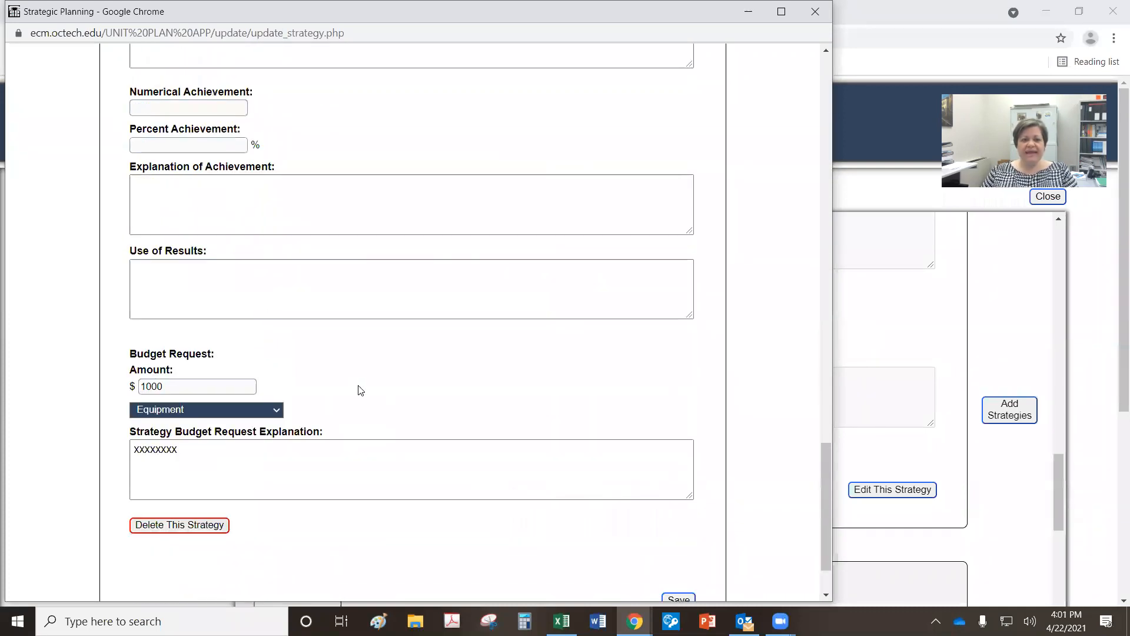
{"action": "scroll", "coordinate": [361, 390], "scroll_direction": "up", "scroll_amount": 1}
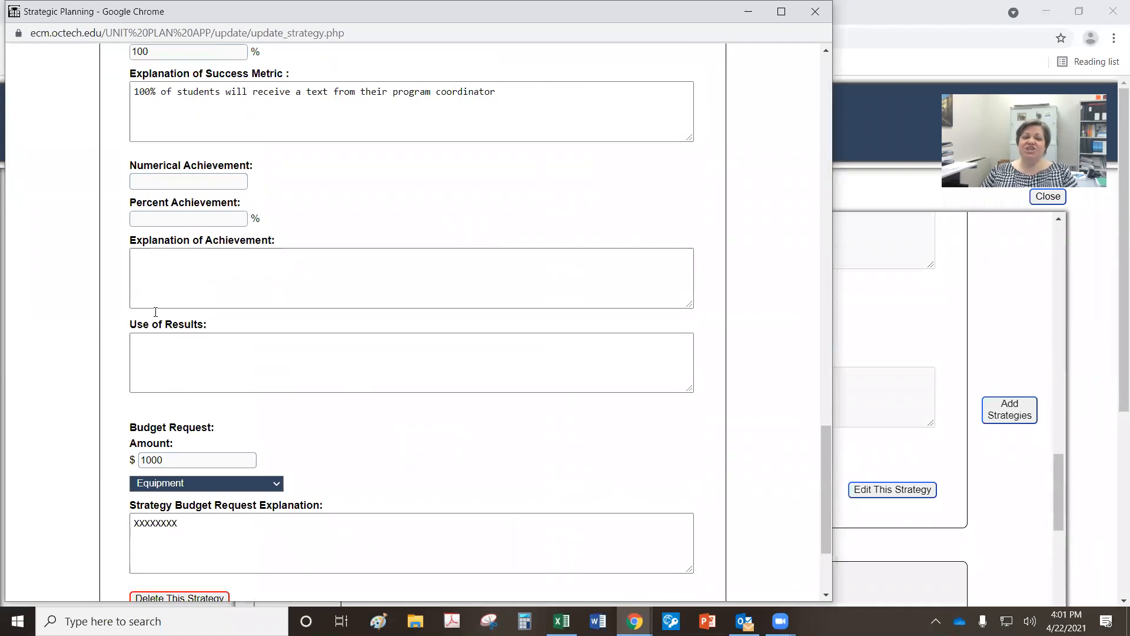
{"action": "left_click", "coordinate": [173, 262]}
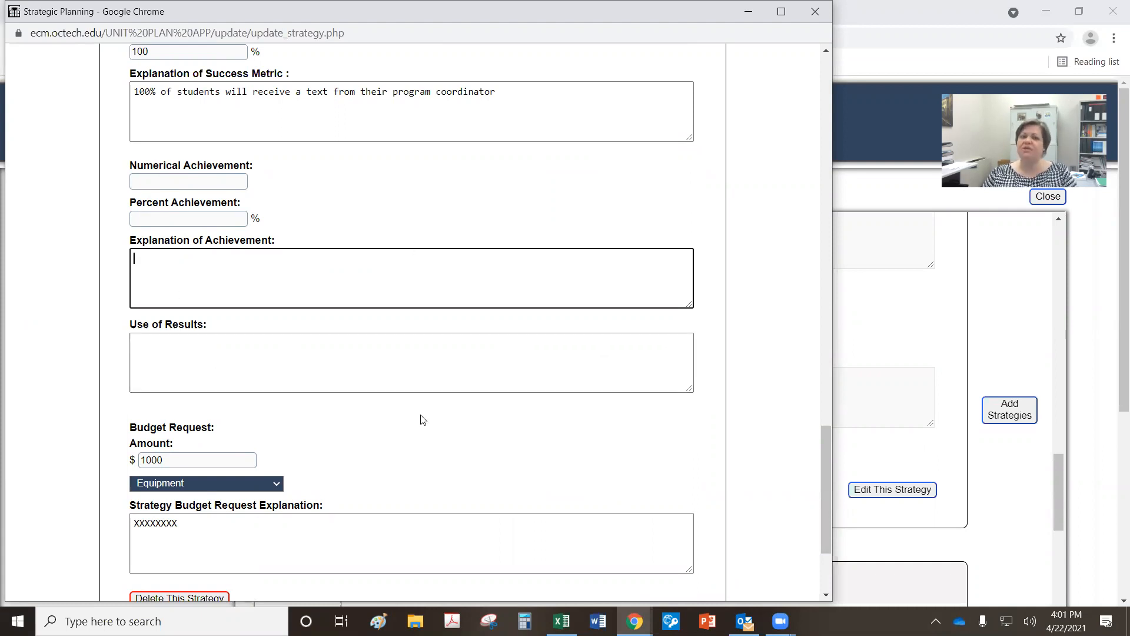
{"action": "scroll", "coordinate": [560, 445], "scroll_direction": "down", "scroll_amount": 2}
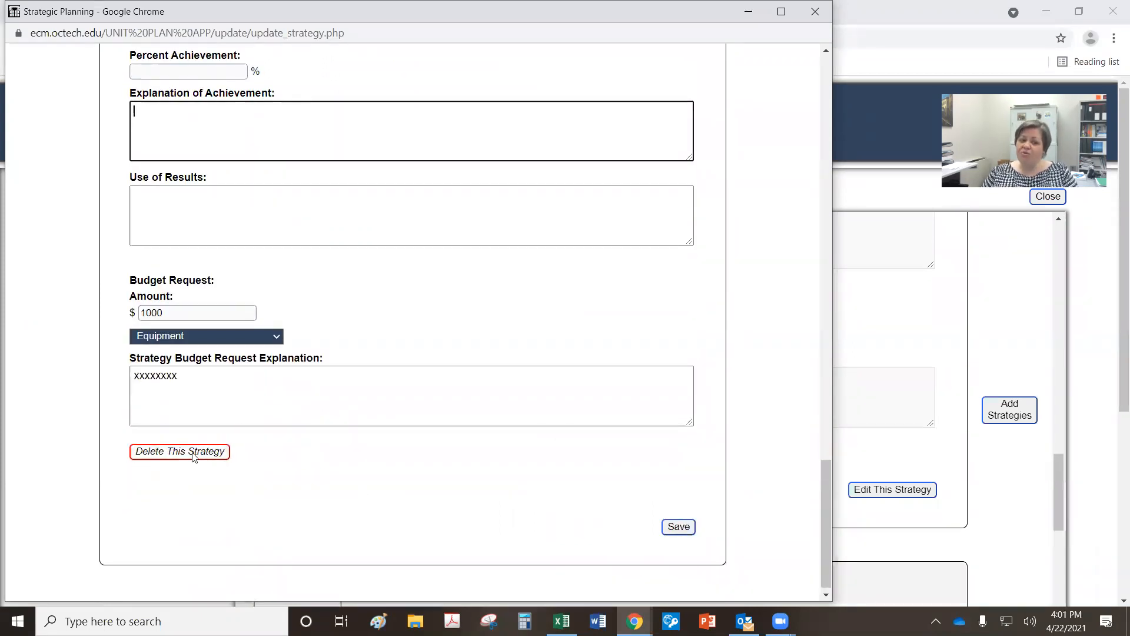
{"action": "left_click", "coordinate": [193, 454]}
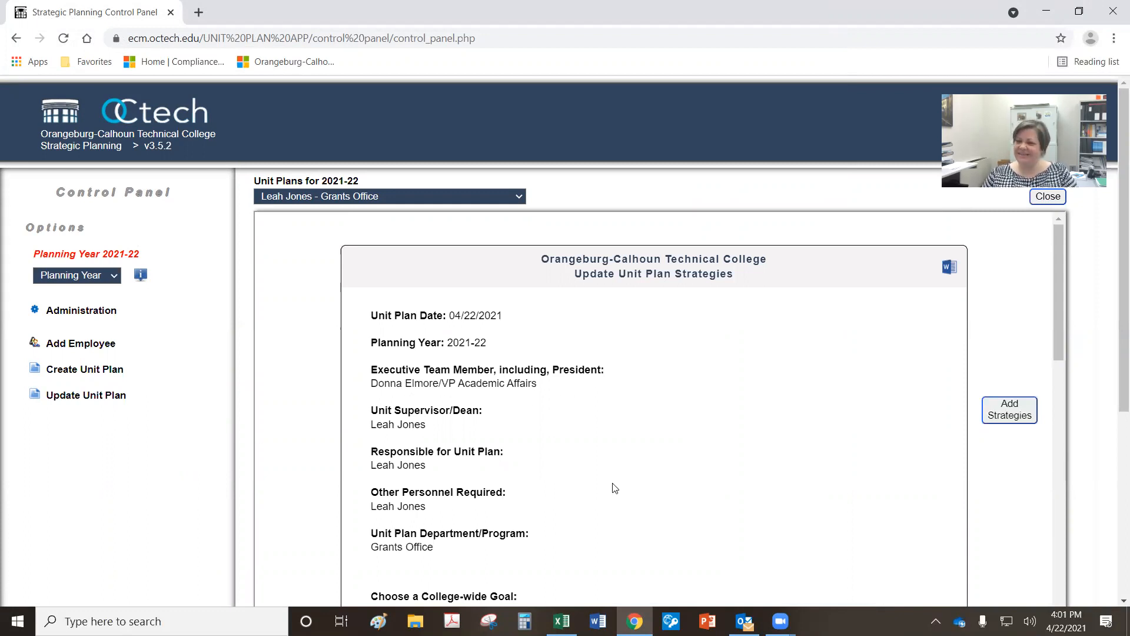
Step: Save the Grants Office Initial Review as APPROVED and dismiss the Initial Review Updated alert
{"action": "scroll", "coordinate": [614, 488], "scroll_direction": "down", "scroll_amount": 15}
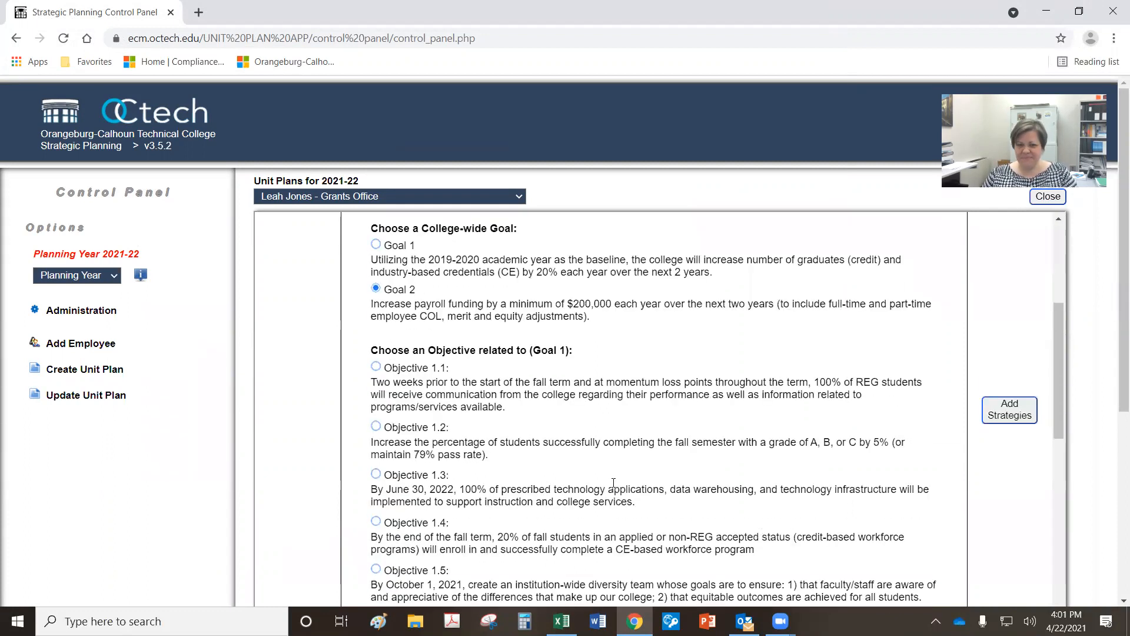
{"action": "scroll", "coordinate": [613, 482], "scroll_direction": "down", "scroll_amount": 15}
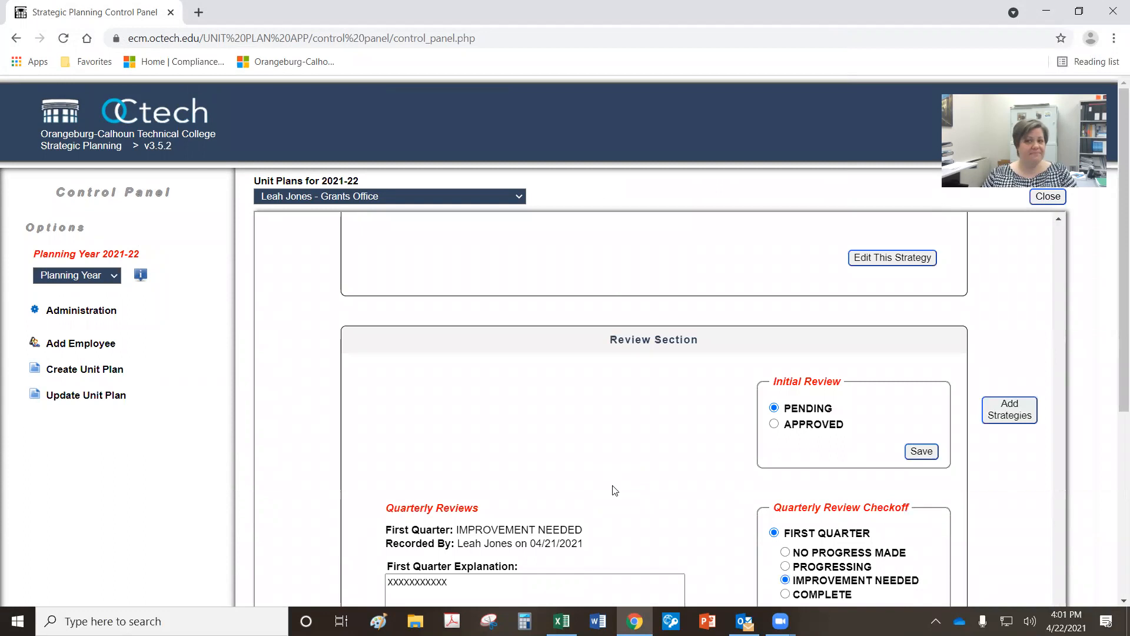
{"action": "scroll", "coordinate": [615, 490], "scroll_direction": "down", "scroll_amount": 3}
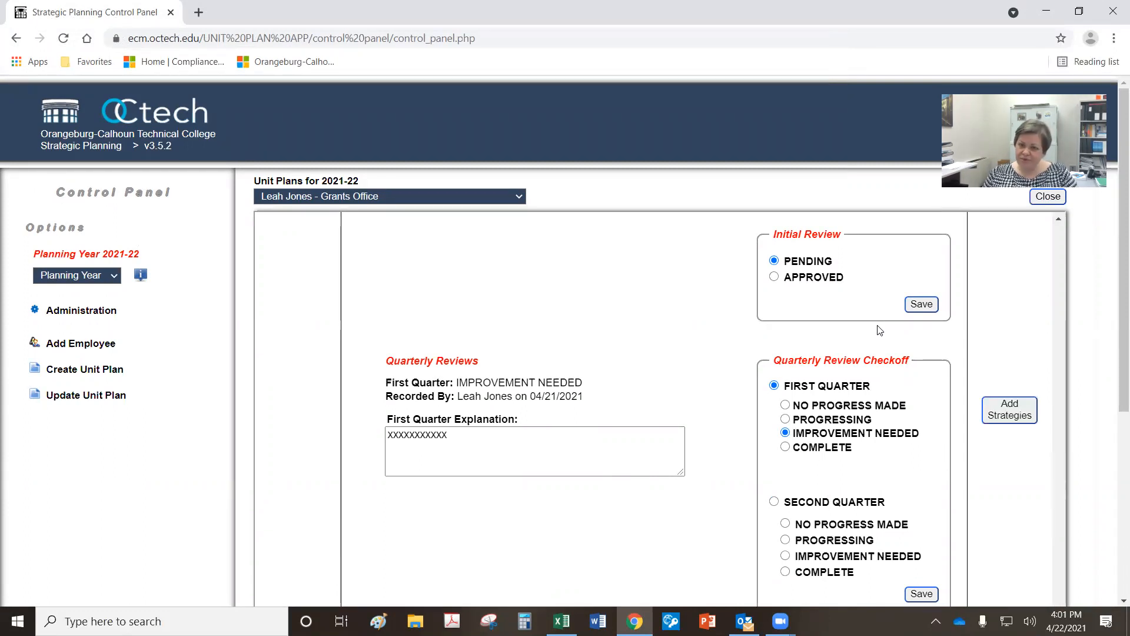
{"action": "left_click", "coordinate": [774, 277]}
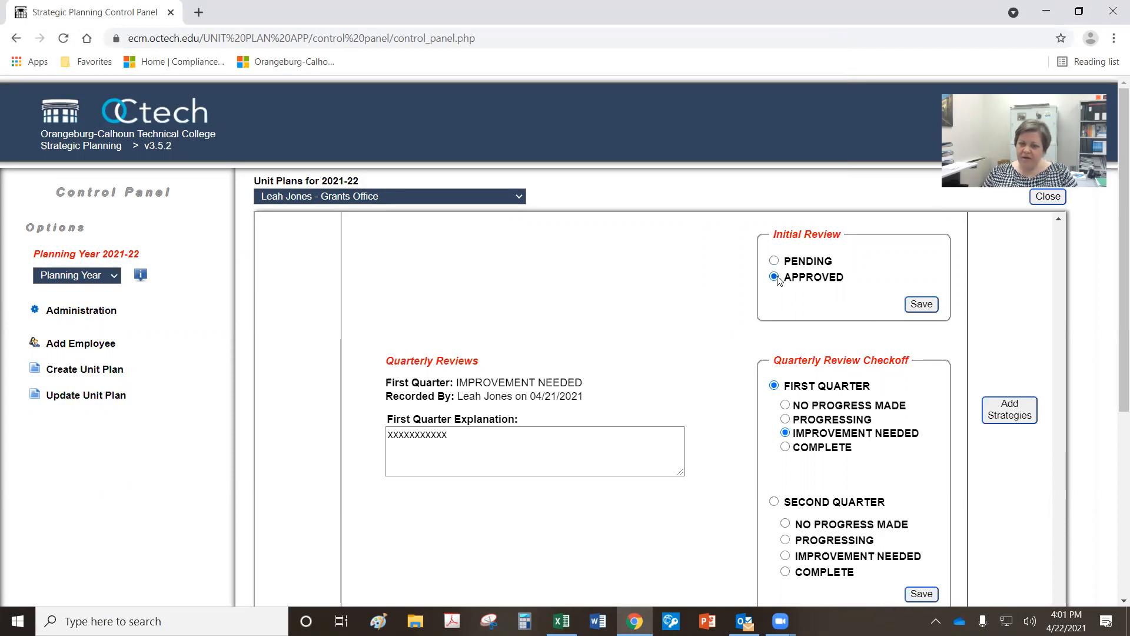
{"action": "left_click", "coordinate": [921, 304]}
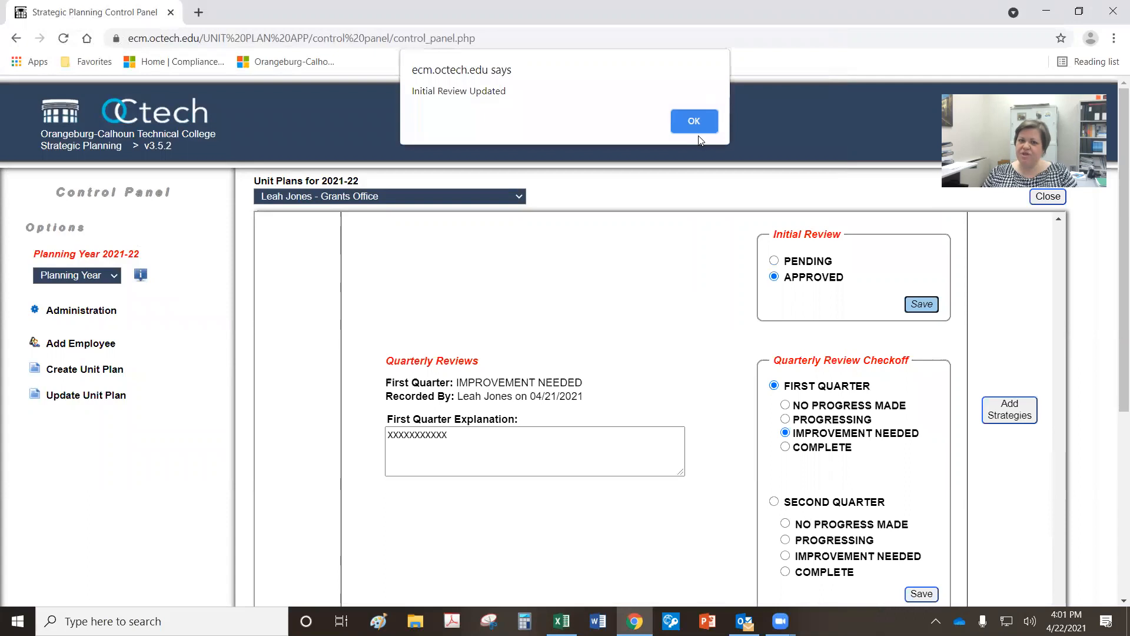
{"action": "key", "text": "Return"}
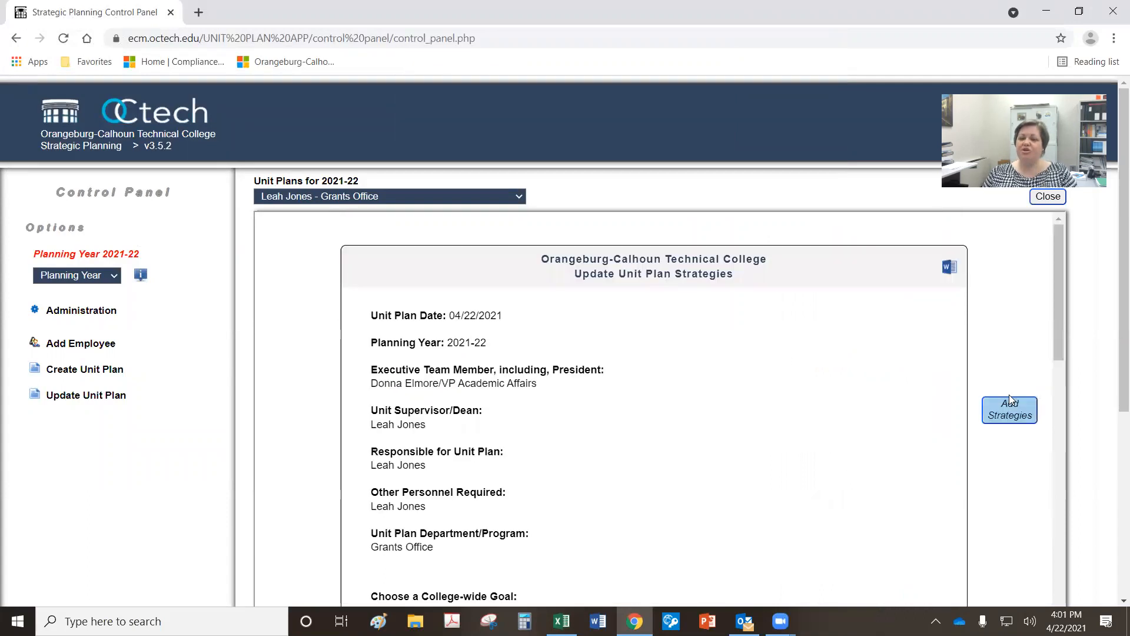
Step: Set the First Quarter review status to Progressing
{"action": "scroll", "coordinate": [1055, 316], "scroll_direction": "down", "scroll_amount": 15}
{"action": "scroll", "coordinate": [865, 424], "scroll_direction": "down", "scroll_amount": 8}
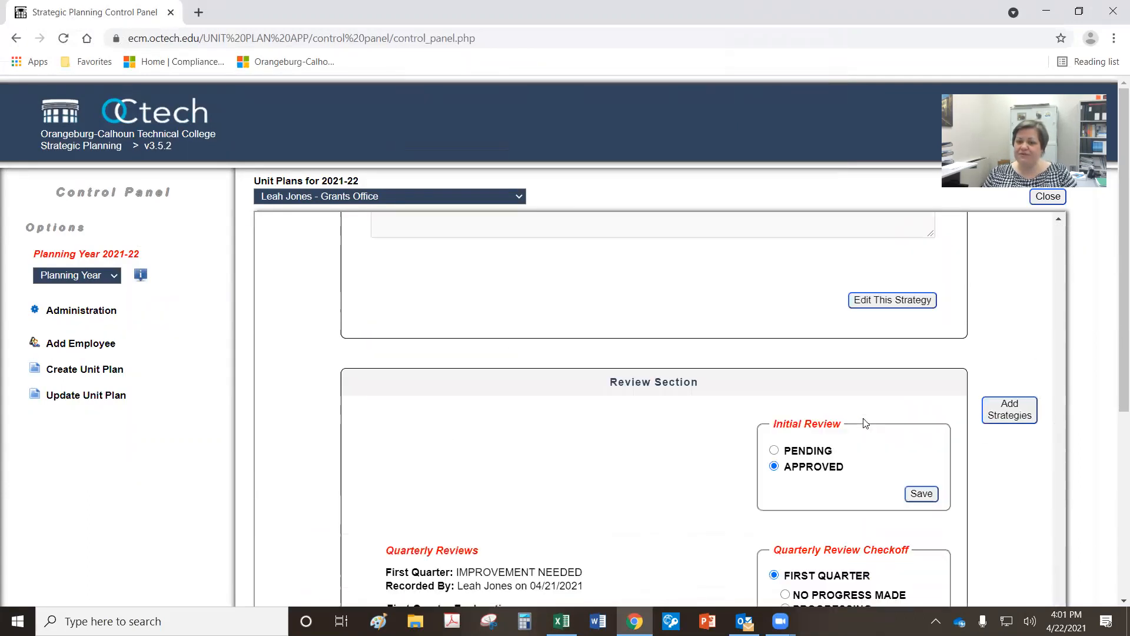
{"action": "scroll", "coordinate": [865, 423], "scroll_direction": "down", "scroll_amount": 3}
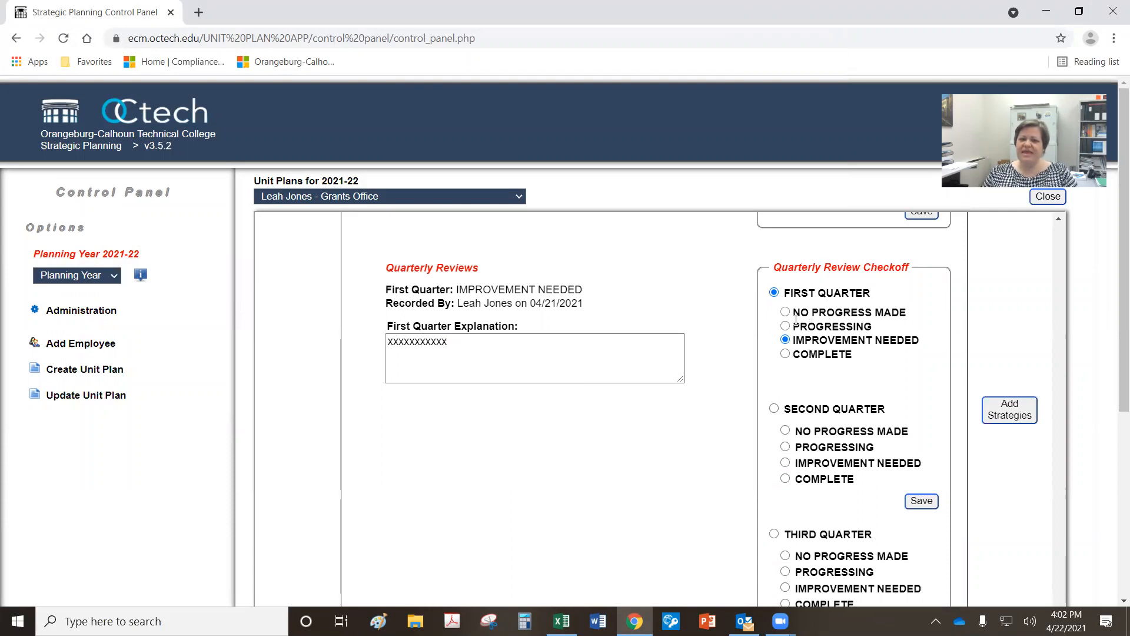
{"action": "left_click", "coordinate": [785, 354]}
{"action": "left_click", "coordinate": [786, 312]}
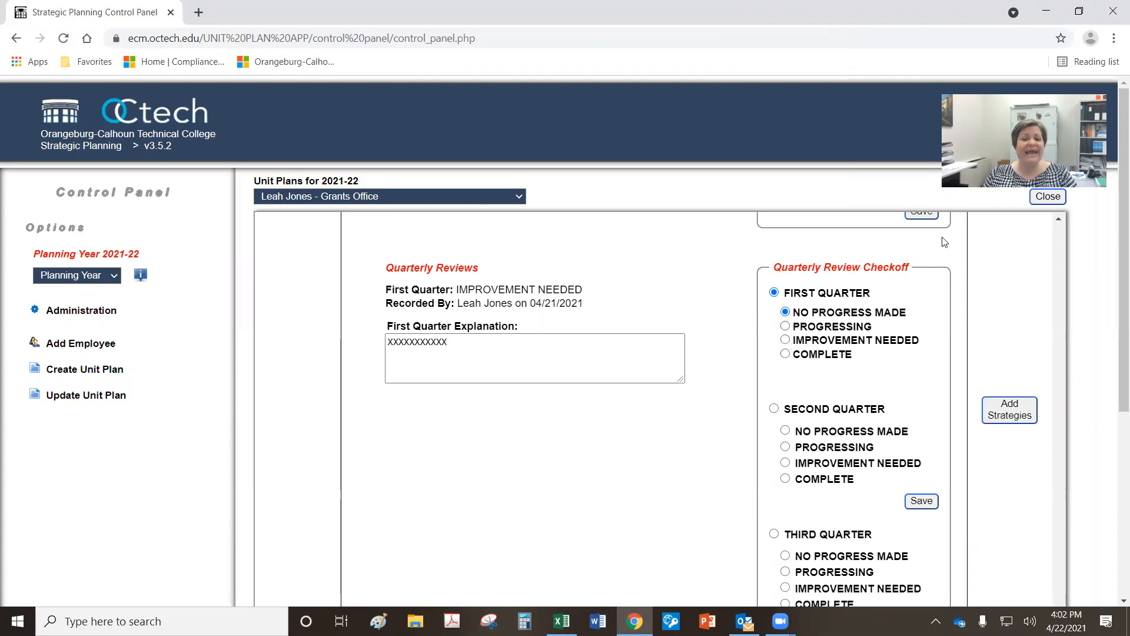
{"action": "scroll", "coordinate": [734, 338], "scroll_direction": "up", "scroll_amount": 3}
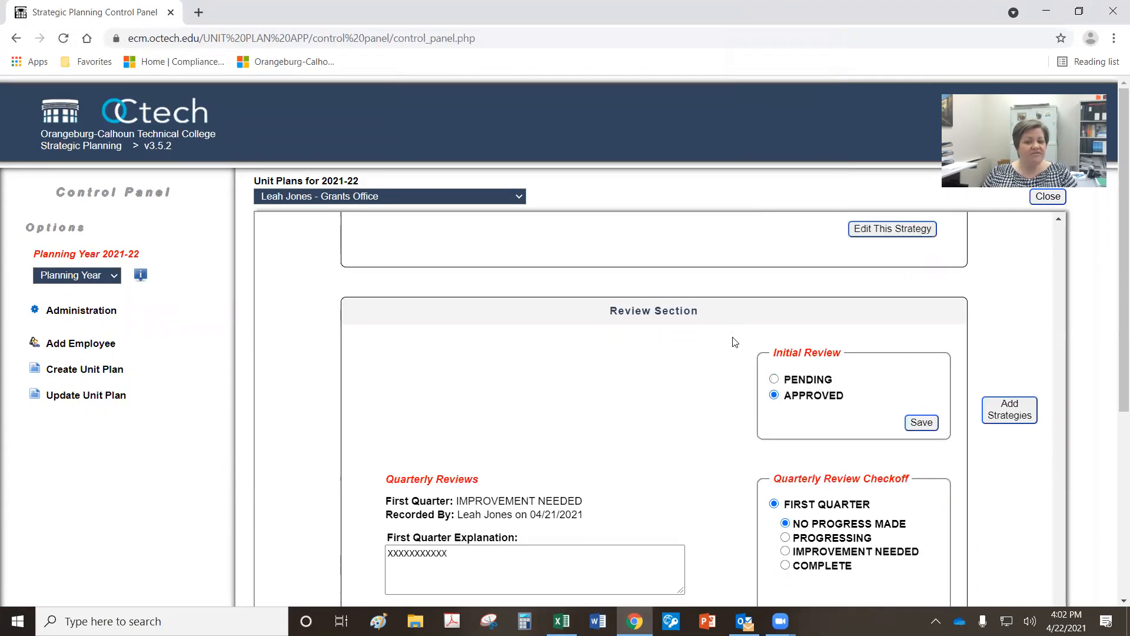
{"action": "scroll", "coordinate": [735, 341], "scroll_direction": "down", "scroll_amount": 1}
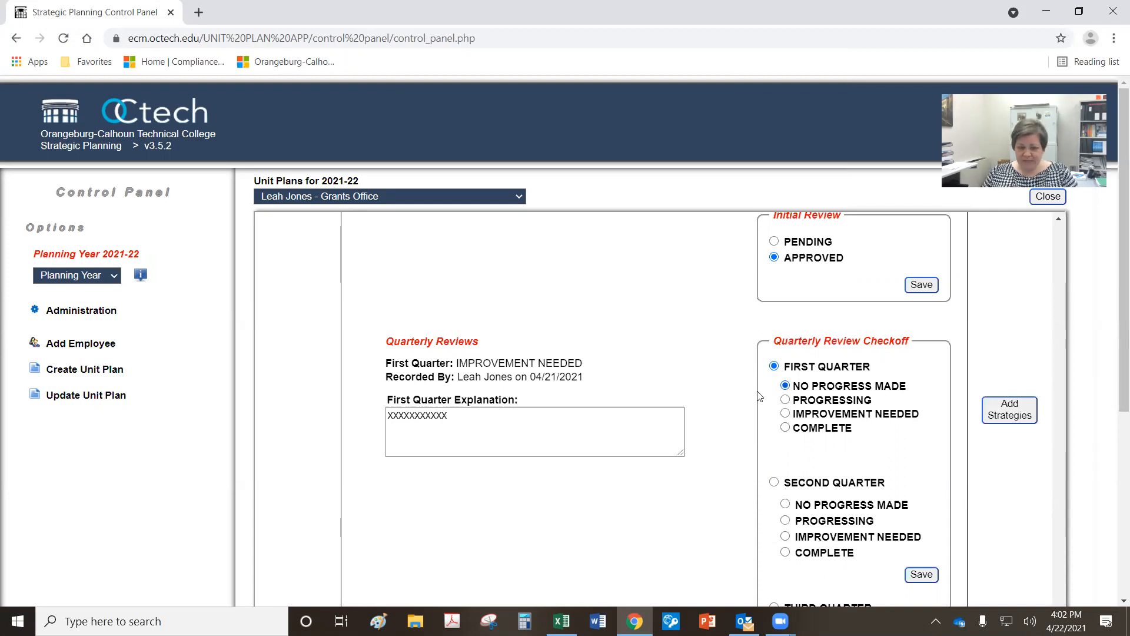
{"action": "left_click_drag", "start_coordinate": [482, 422], "coordinate": [309, 406]}
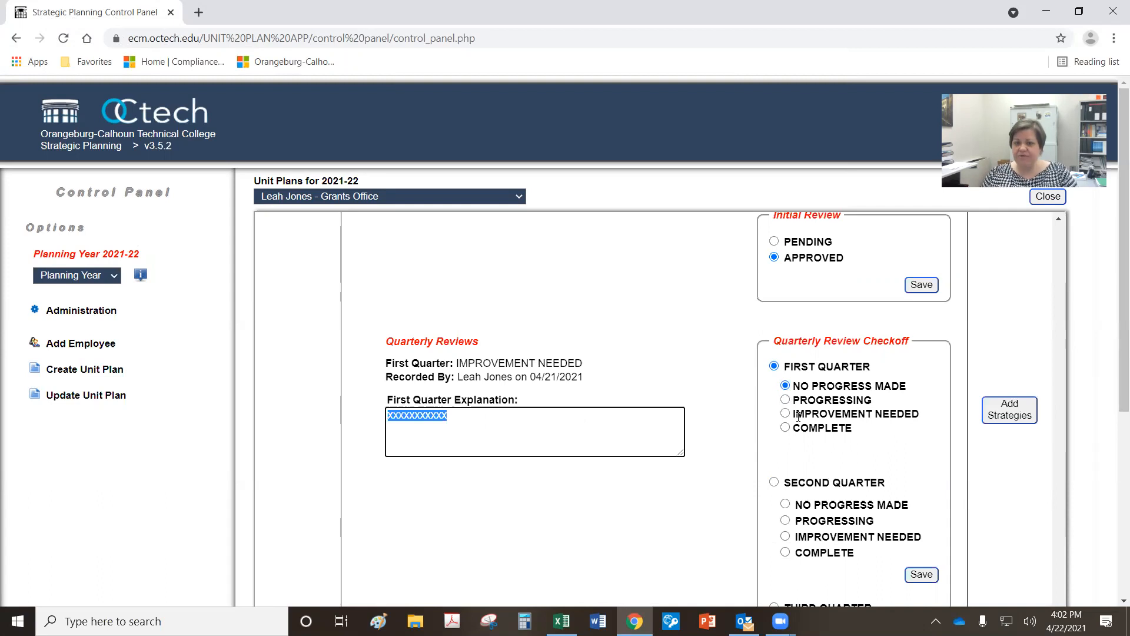
{"action": "left_click", "coordinate": [786, 401]}
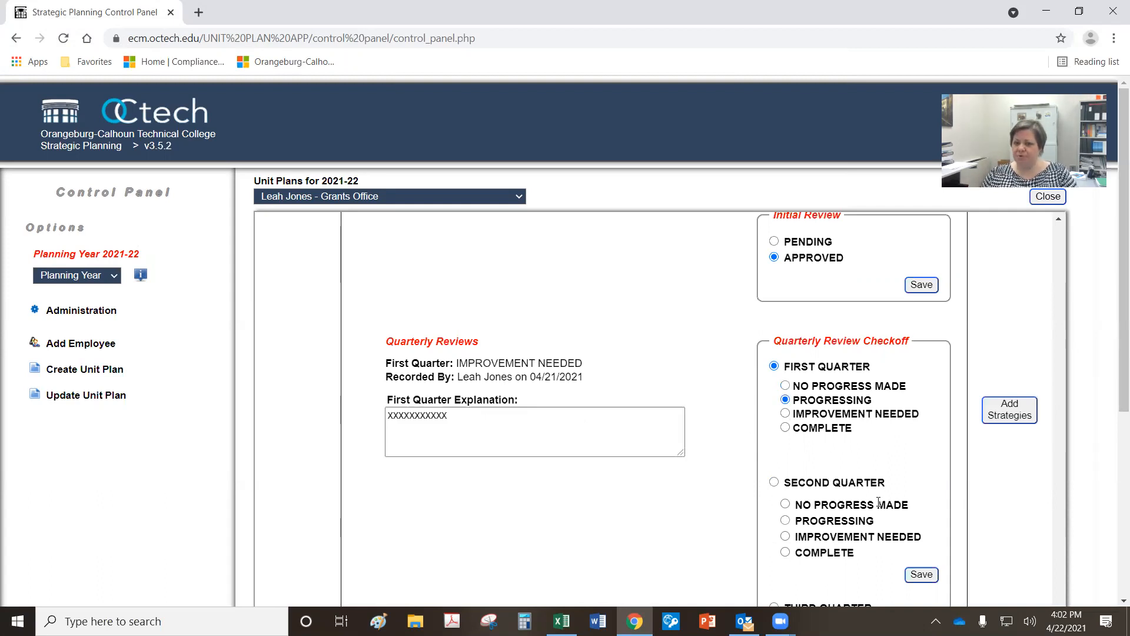
Step: Set the Fourth Quarter review status to Complete, leaving the checkoff unsaved
{"action": "scroll", "coordinate": [878, 502], "scroll_direction": "down", "scroll_amount": 1}
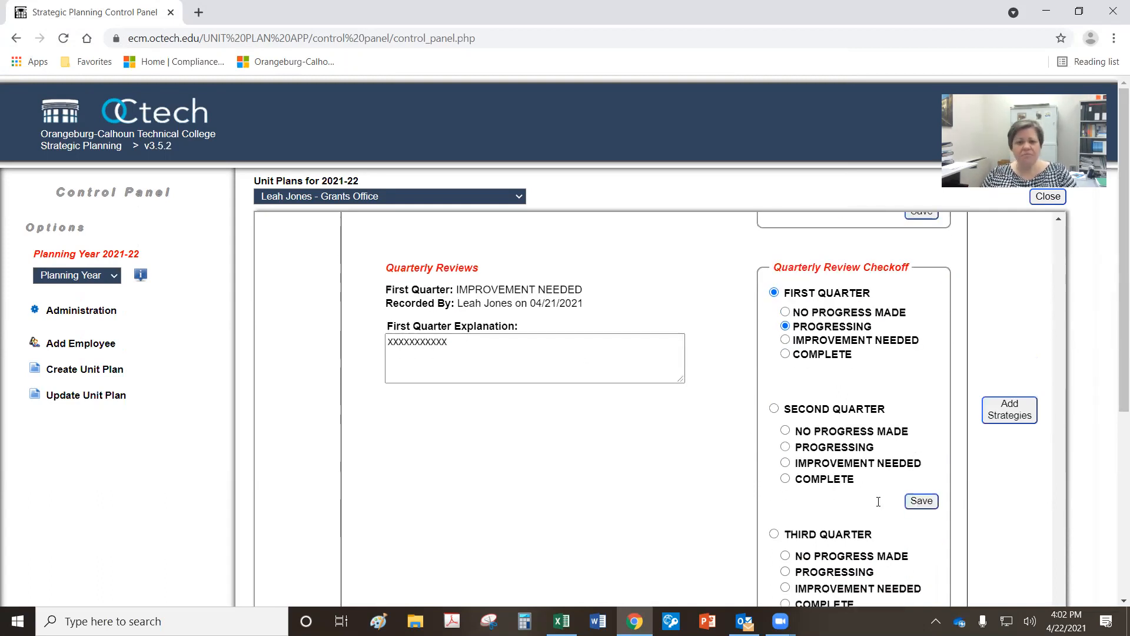
{"action": "scroll", "coordinate": [853, 471], "scroll_direction": "down", "scroll_amount": 6}
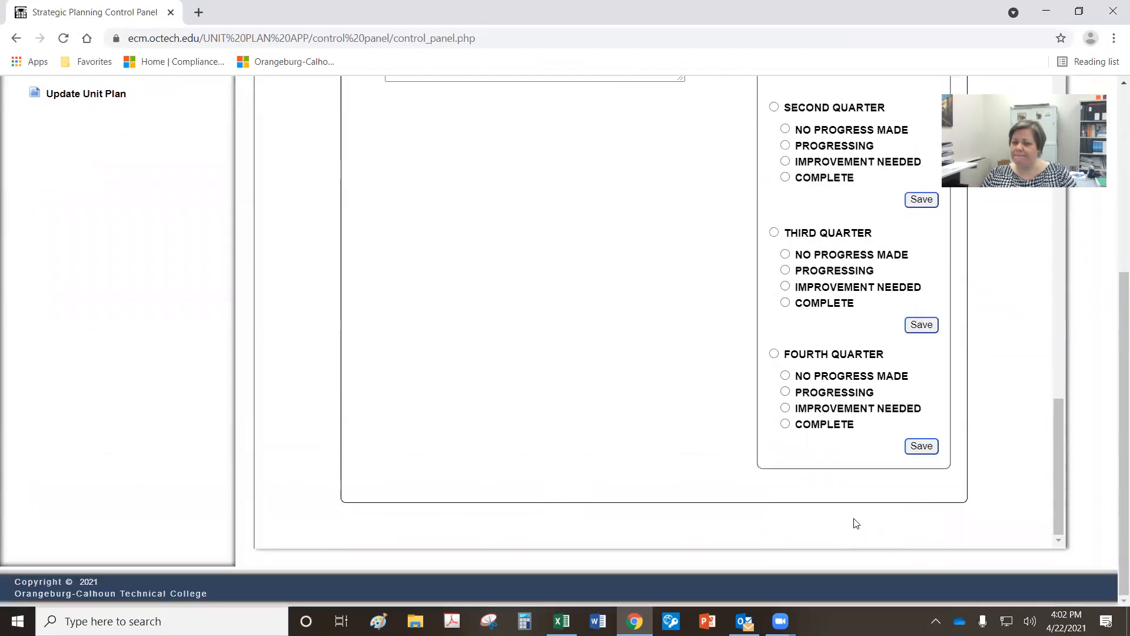
{"action": "left_click", "coordinate": [786, 424]}
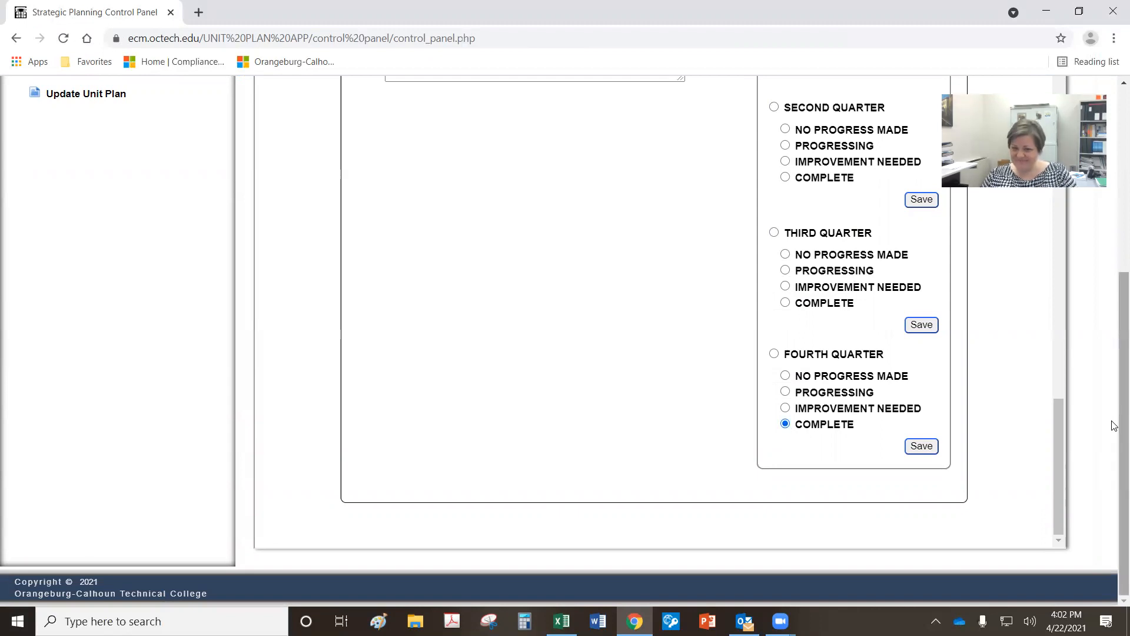
{"action": "scroll", "coordinate": [1064, 422], "scroll_direction": "up", "scroll_amount": 5}
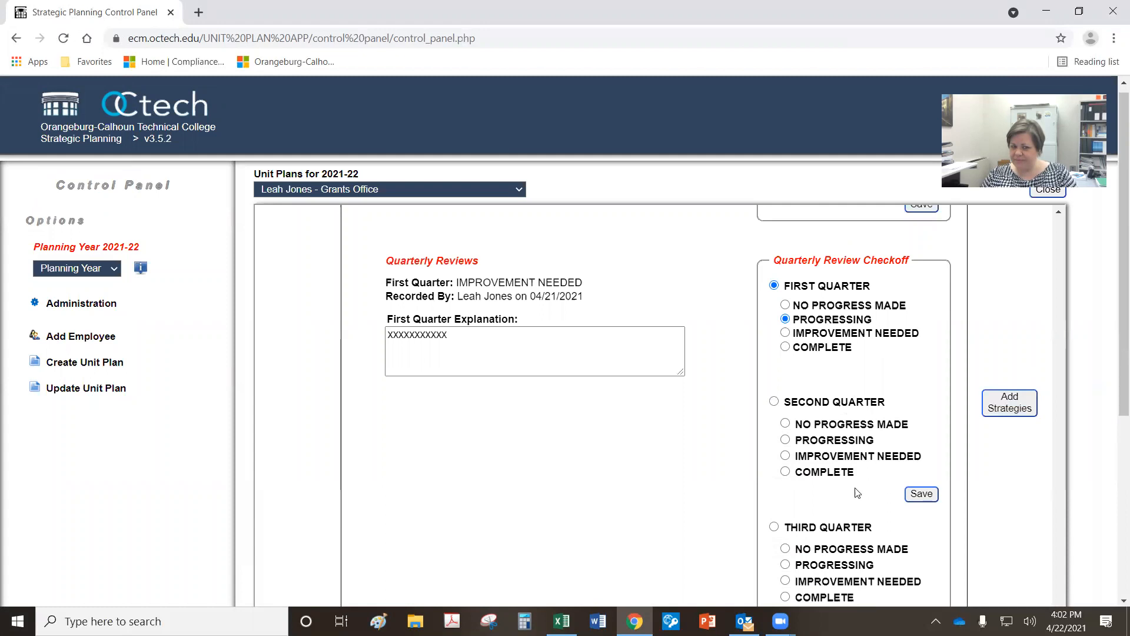
{"action": "scroll", "coordinate": [1001, 482], "scroll_direction": "up", "scroll_amount": 10}
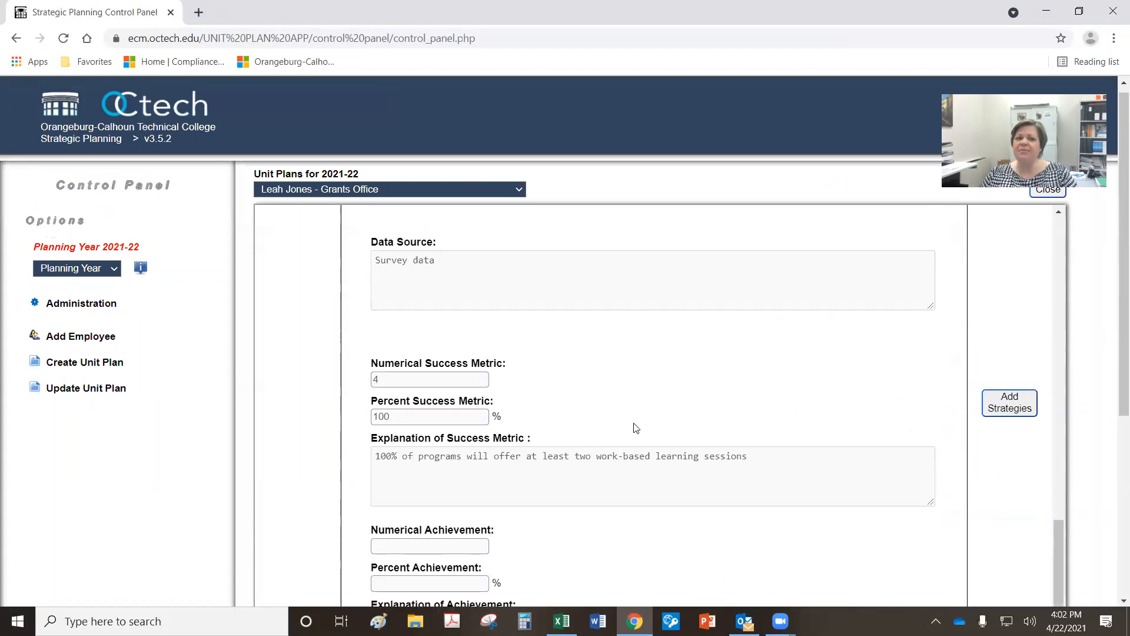
{"action": "scroll", "coordinate": [636, 428], "scroll_direction": "up", "scroll_amount": 5}
{"action": "left_click_drag", "start_coordinate": [1062, 462], "coordinate": [1052, 198]}
{"action": "scroll", "coordinate": [666, 423], "scroll_direction": "up", "scroll_amount": 1}
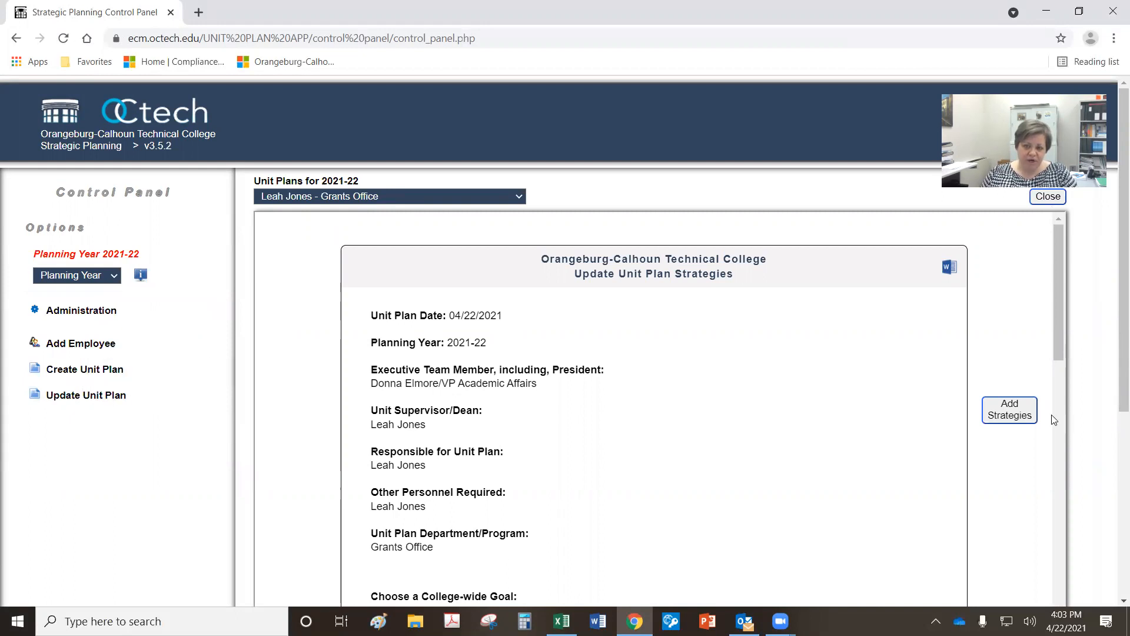
{"action": "left_click_drag", "start_coordinate": [88, 371], "coordinate": [87, 376]}
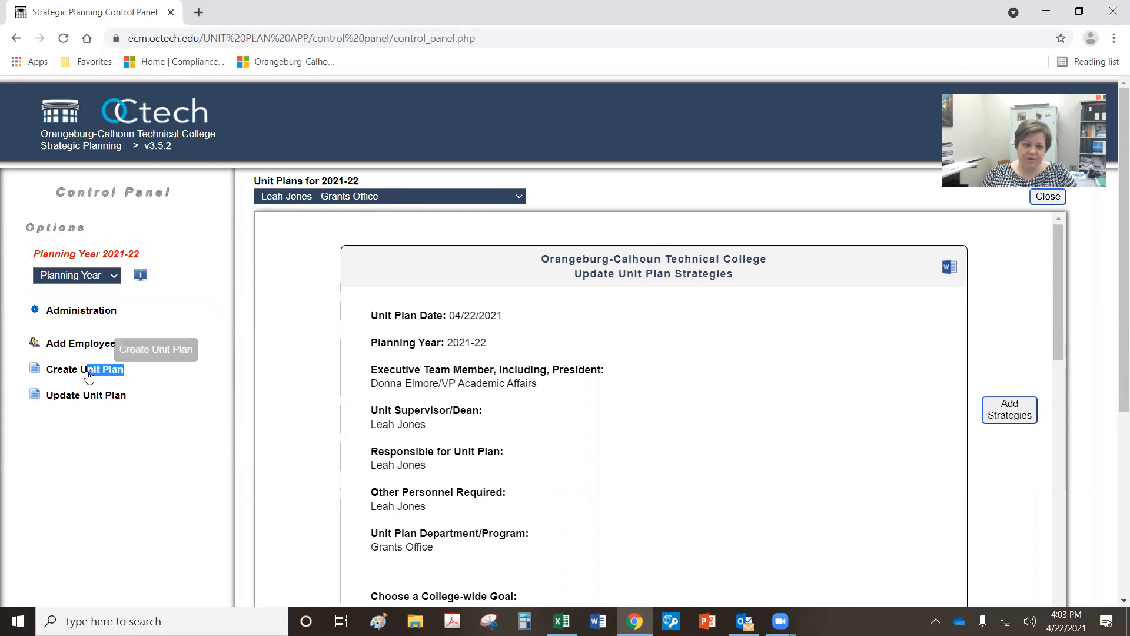
Step: Bring up a blank Create Unit Plan form dated 04/22/2021, viewed from its top
{"action": "left_click", "coordinate": [88, 375]}
{"action": "scroll", "coordinate": [512, 465], "scroll_direction": "down", "scroll_amount": 2}
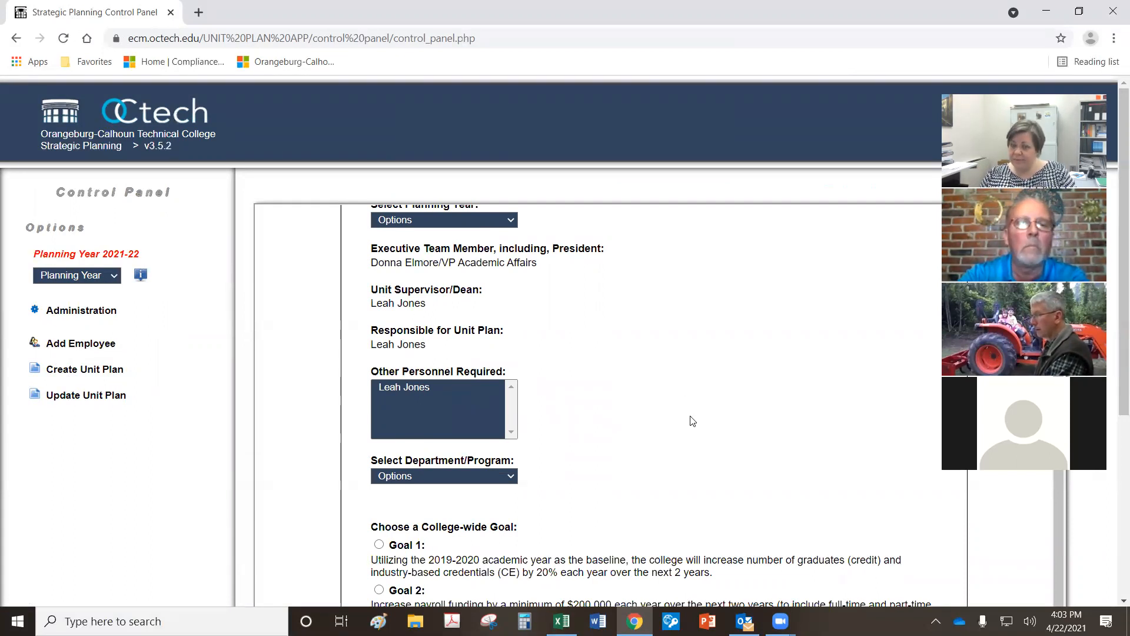
{"action": "scroll", "coordinate": [643, 487], "scroll_direction": "up", "scroll_amount": 2}
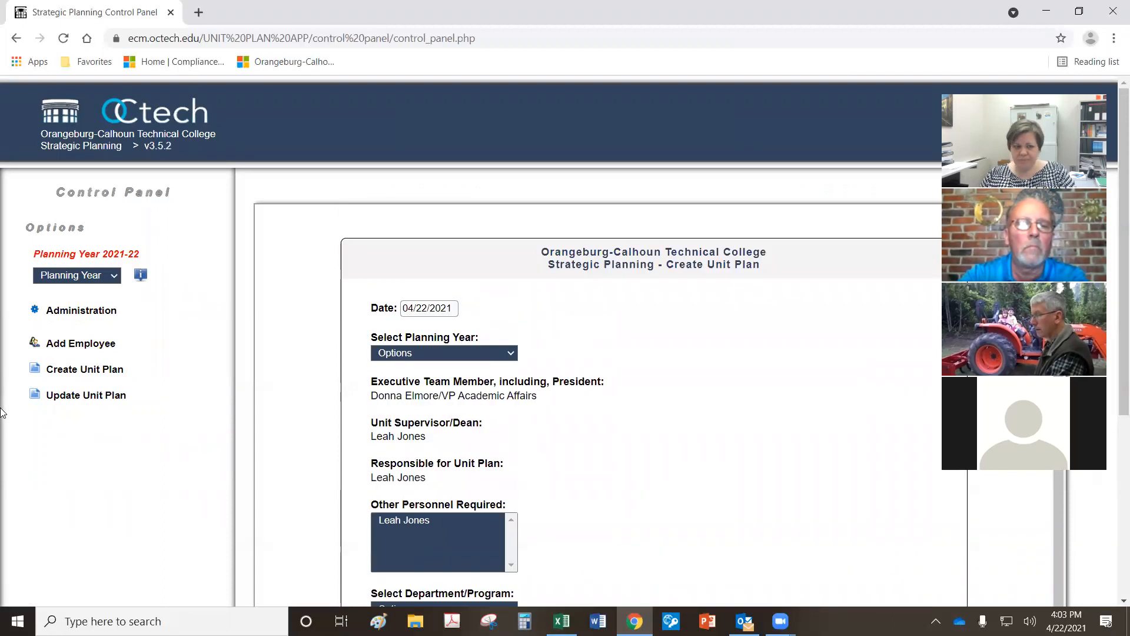
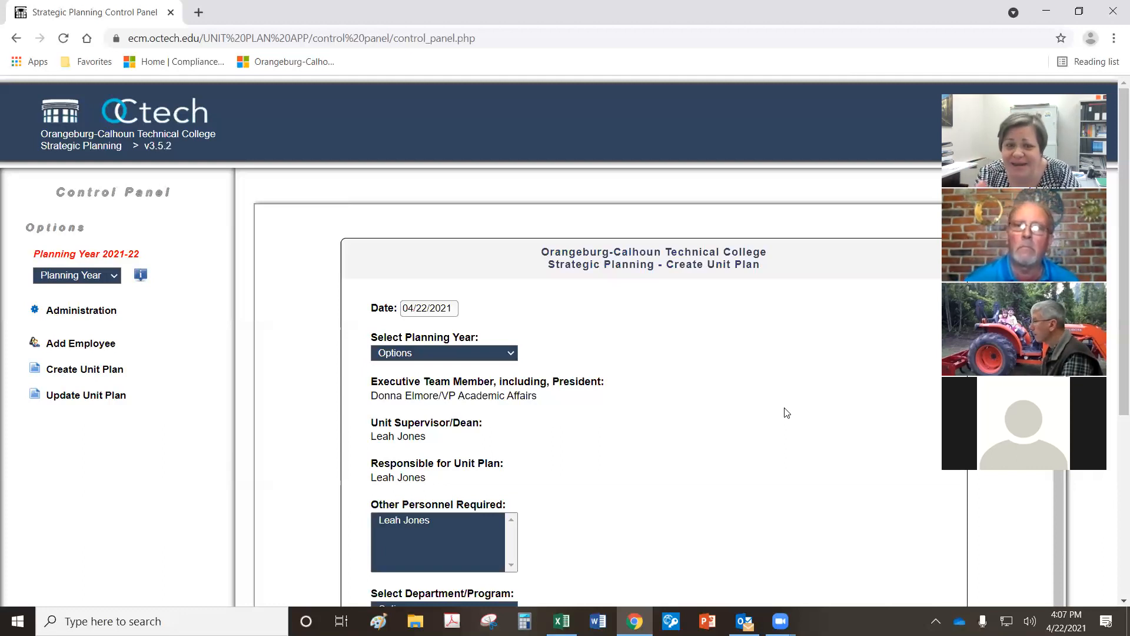
Step: Leave the blank Create Unit Plan form for the Update Unit Plan page's 2021-22 Grants Office plan
{"action": "scroll", "coordinate": [689, 422], "scroll_direction": "down", "scroll_amount": 7}
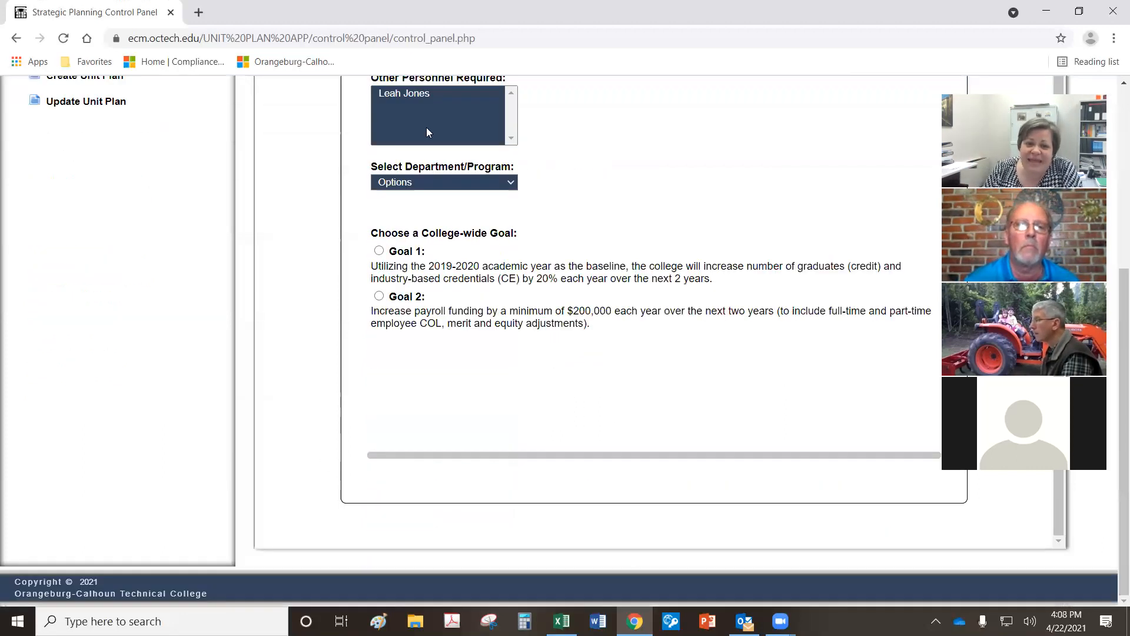
{"action": "scroll", "coordinate": [744, 433], "scroll_direction": "up", "scroll_amount": 2}
{"action": "left_click", "coordinate": [97, 102]}
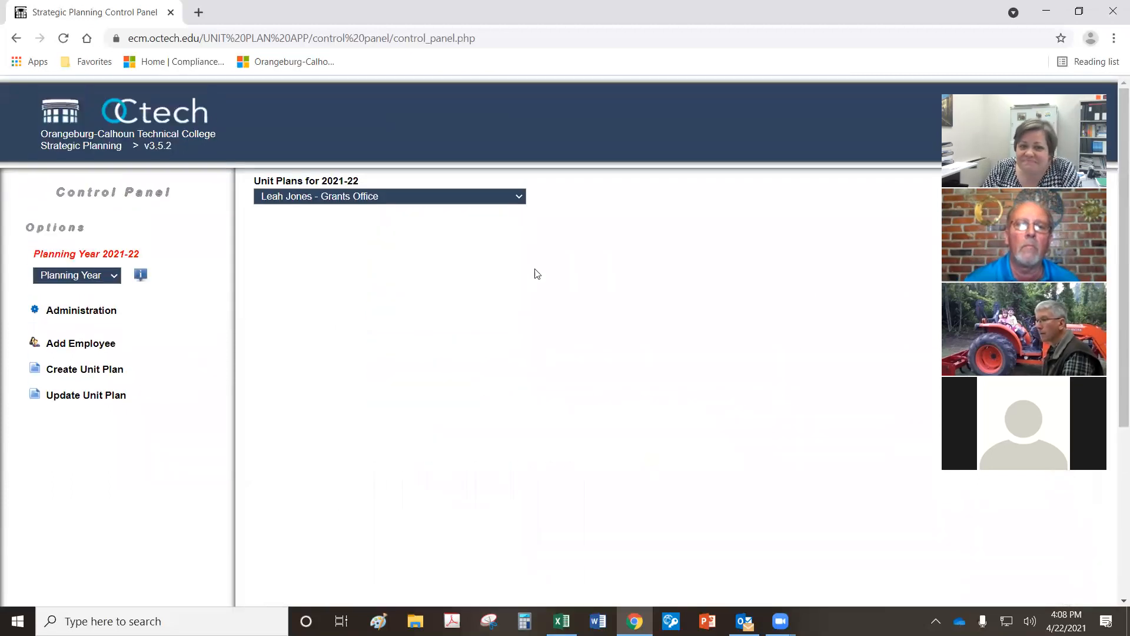
Step: Load the Grants Office 2021-22 unit plan's strategies from the Unit Plans dropdown
{"action": "left_click", "coordinate": [408, 196]}
{"action": "left_click", "coordinate": [380, 334]}
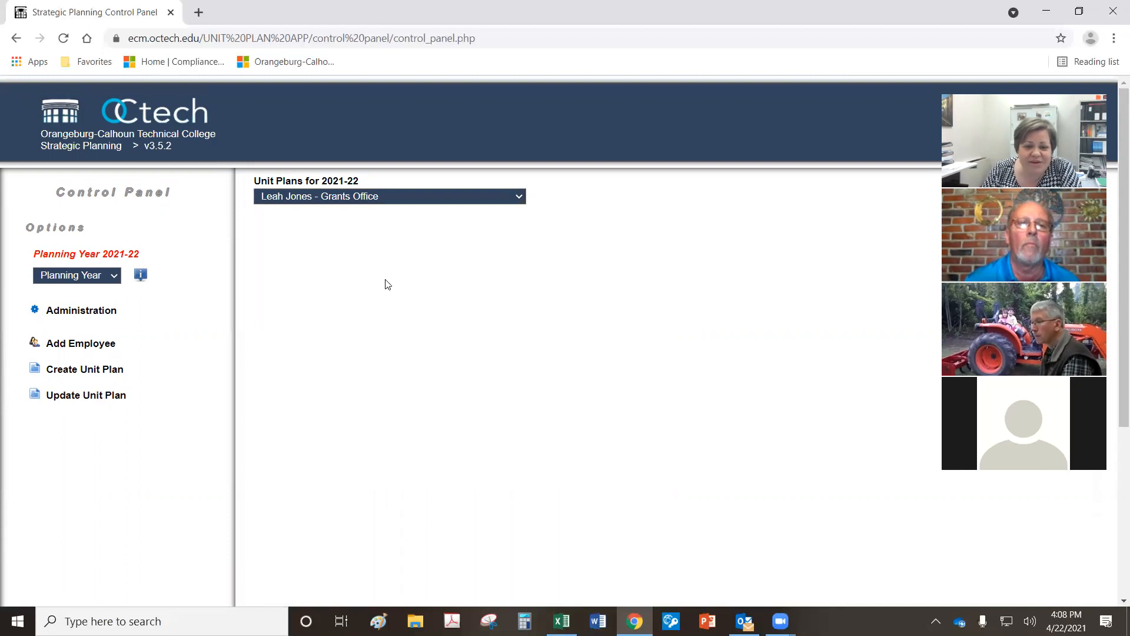
{"action": "left_click", "coordinate": [411, 193]}
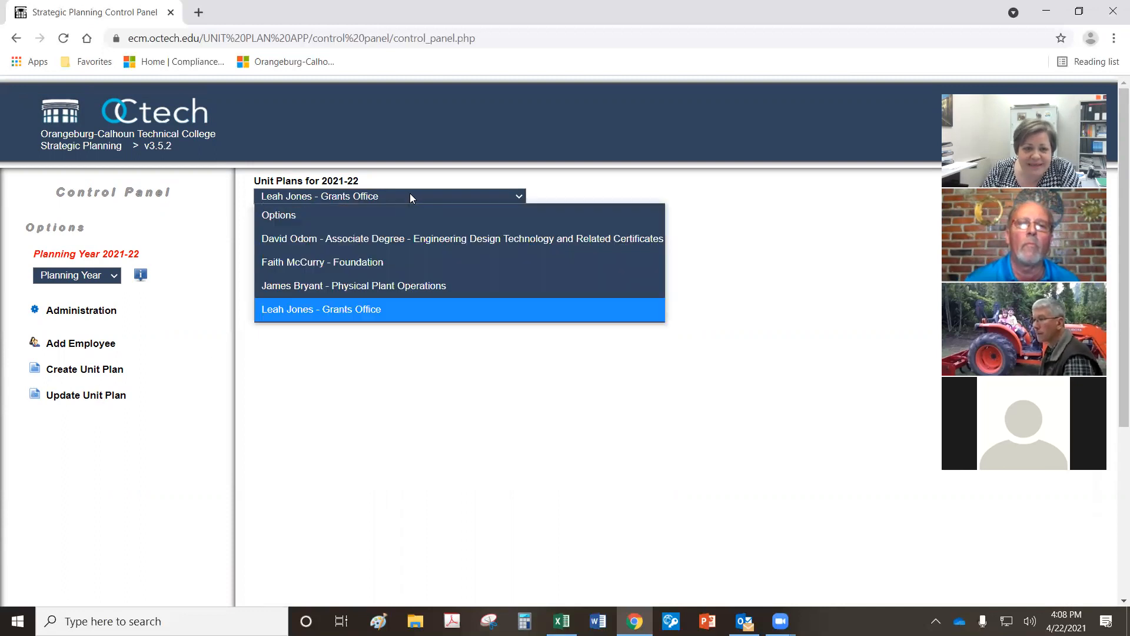
{"action": "left_click", "coordinate": [363, 309]}
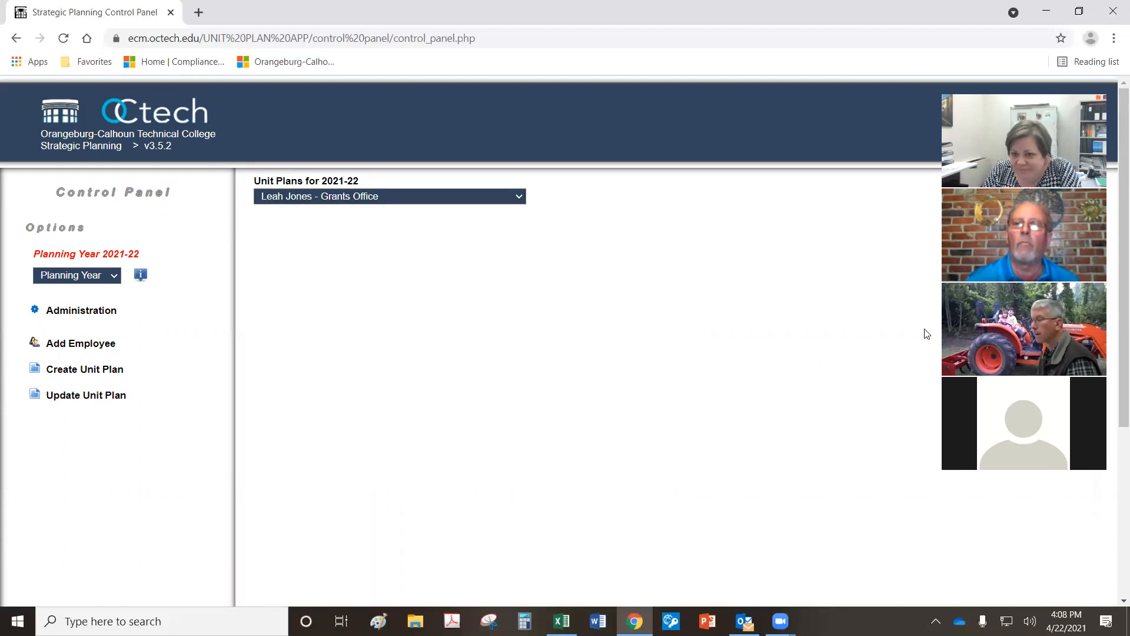
{"action": "left_click", "coordinate": [93, 396]}
{"action": "left_click", "coordinate": [404, 200]}
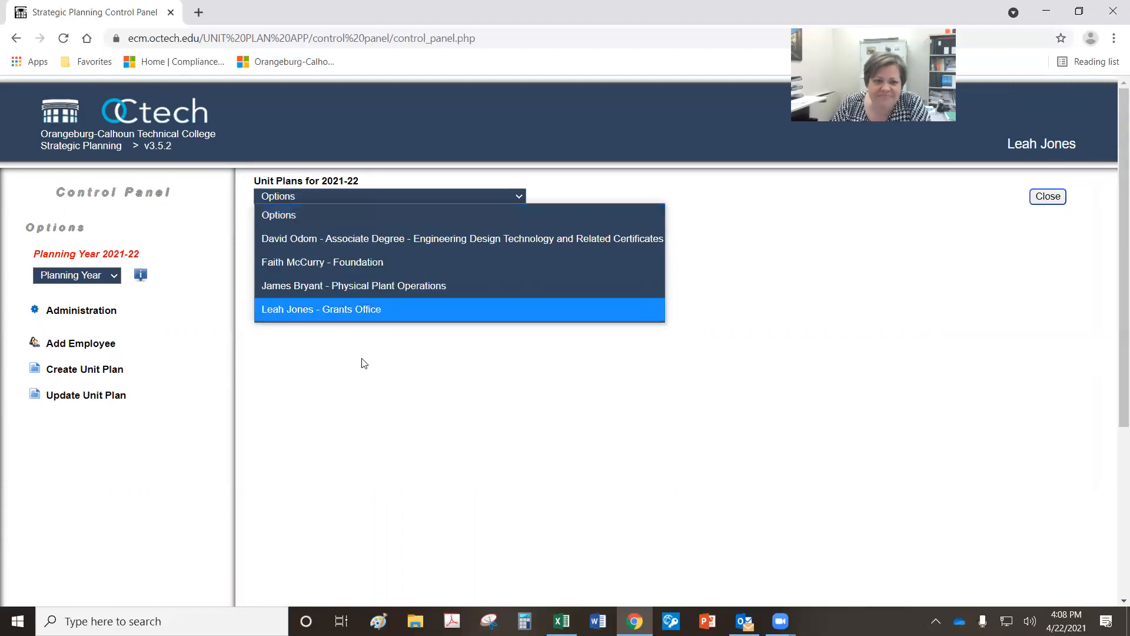
{"action": "left_click", "coordinate": [372, 310]}
{"action": "scroll", "coordinate": [833, 480], "scroll_direction": "down", "scroll_amount": 20}
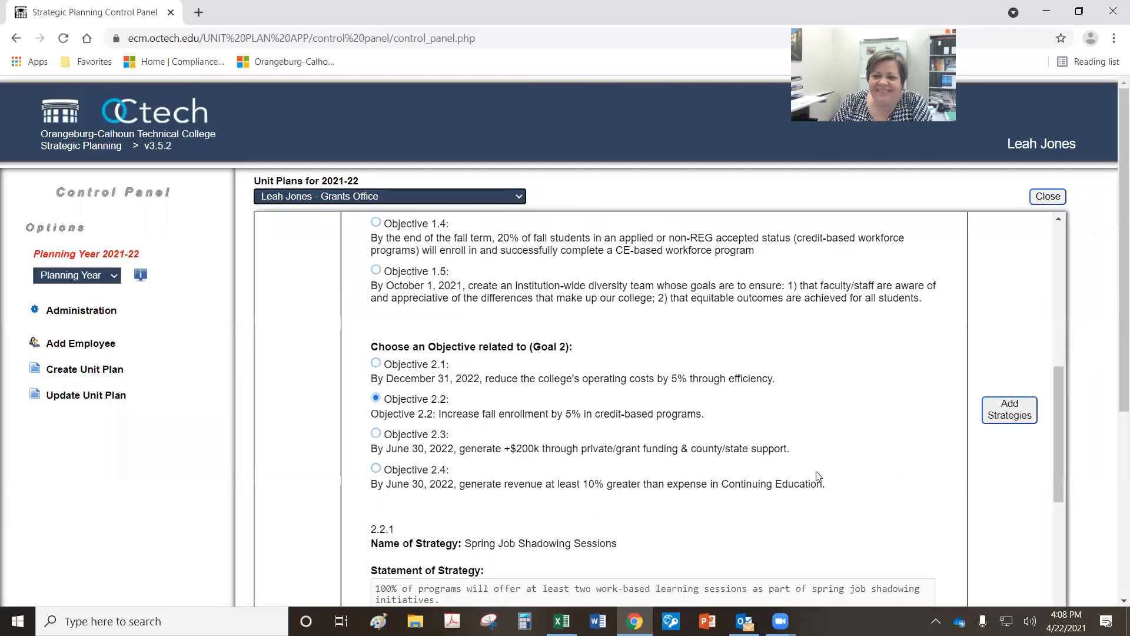
{"action": "scroll", "coordinate": [905, 499], "scroll_direction": "down", "scroll_amount": 3}
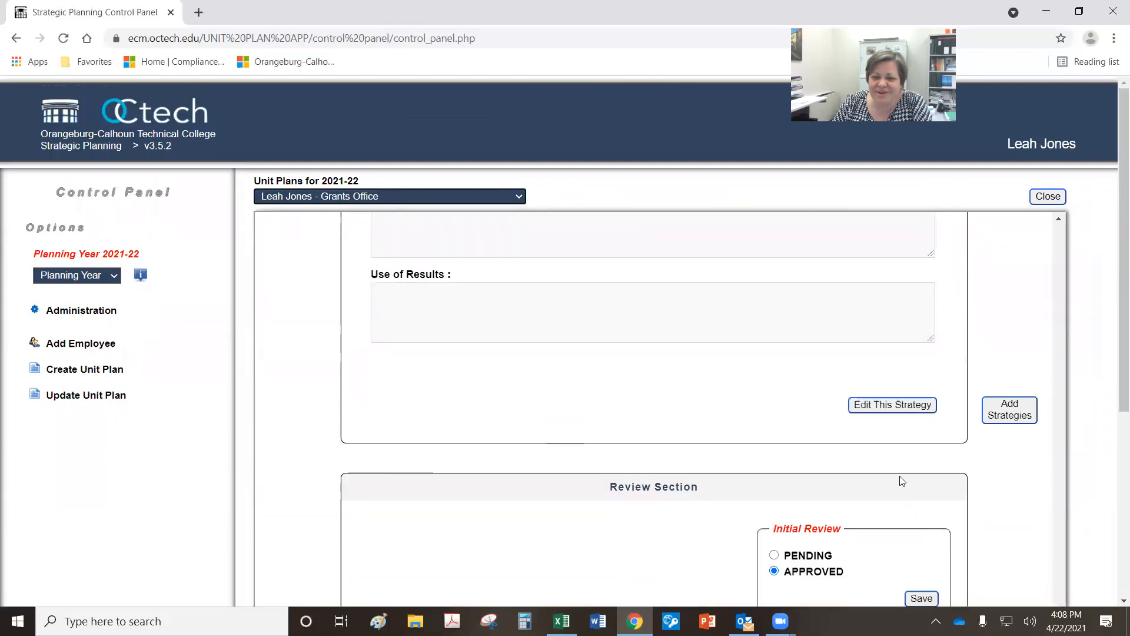
Step: Delete the Spring Job Shadowing Sessions strategy in its edit window and save
{"action": "left_click", "coordinate": [901, 405]}
{"action": "scroll", "coordinate": [336, 419], "scroll_direction": "down", "scroll_amount": 15}
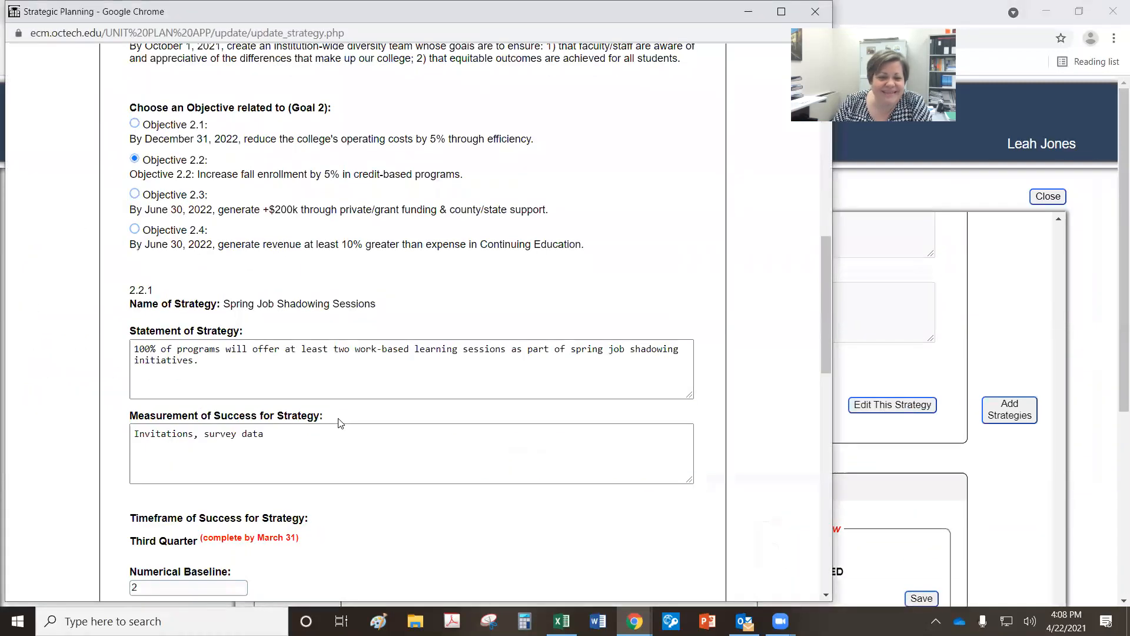
{"action": "left_click", "coordinate": [192, 454]}
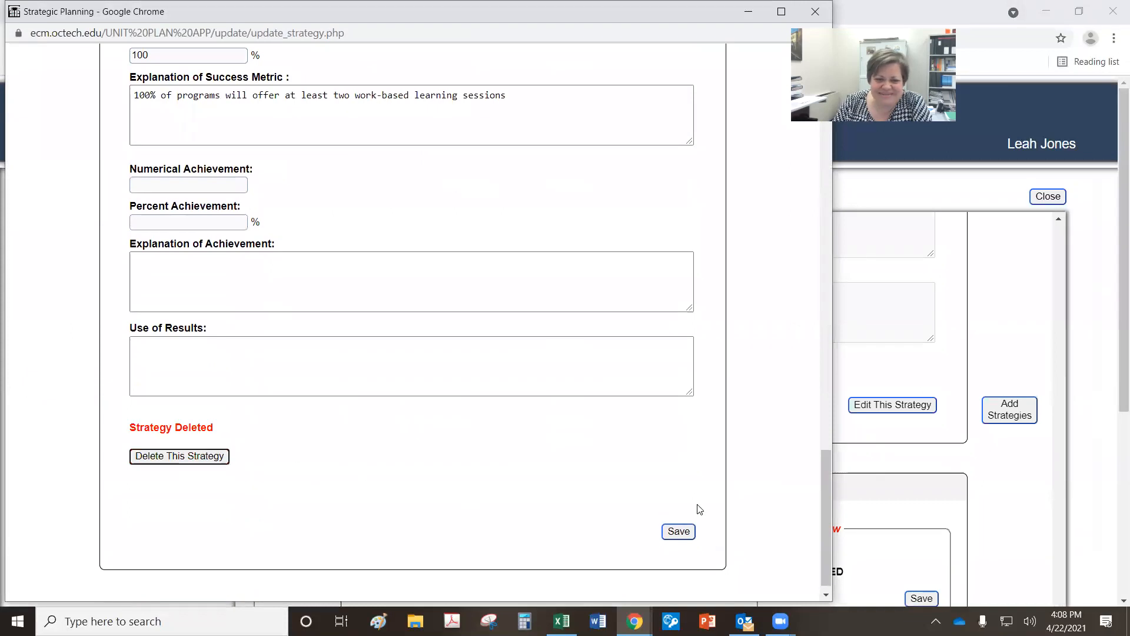
{"action": "left_click", "coordinate": [679, 531]}
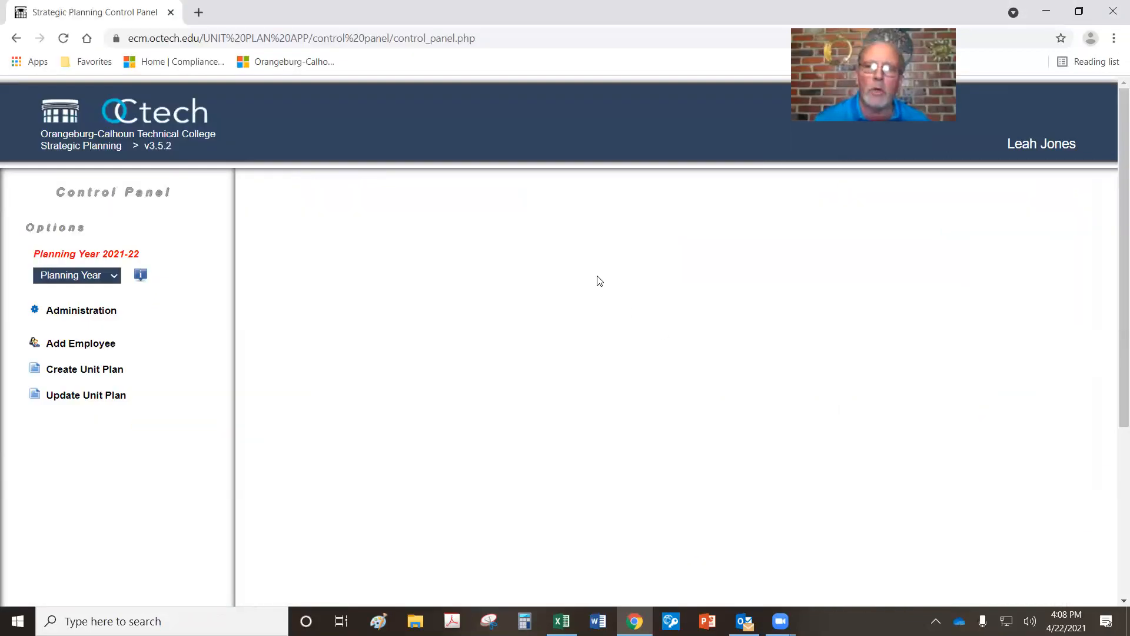